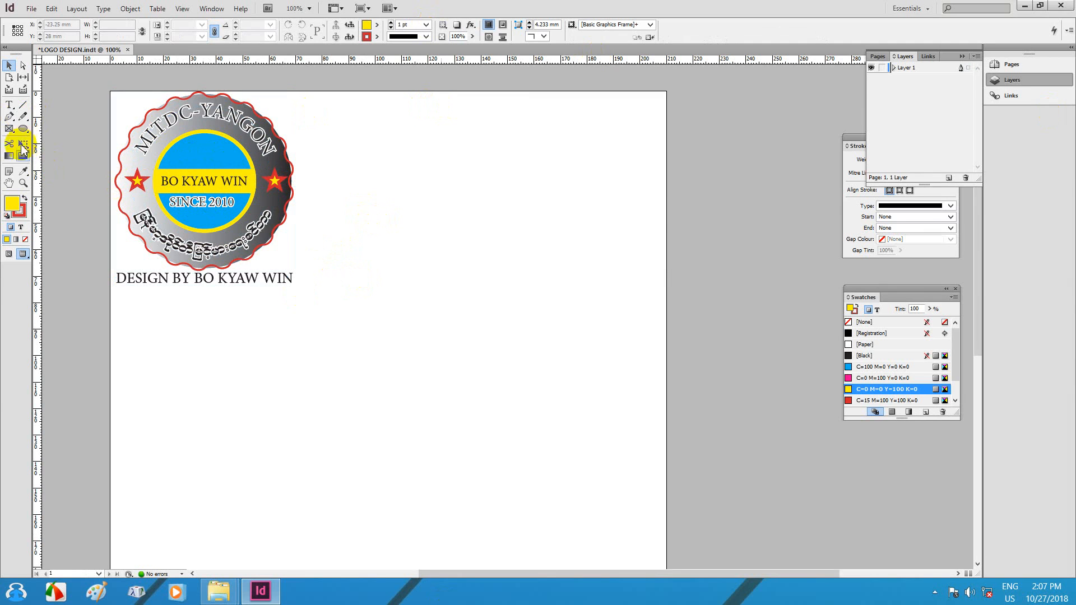
Step: Draw a yellow, red-outlined circle about 75.75 mm across below the logo and move it left
drag(27, 134, 79, 144)
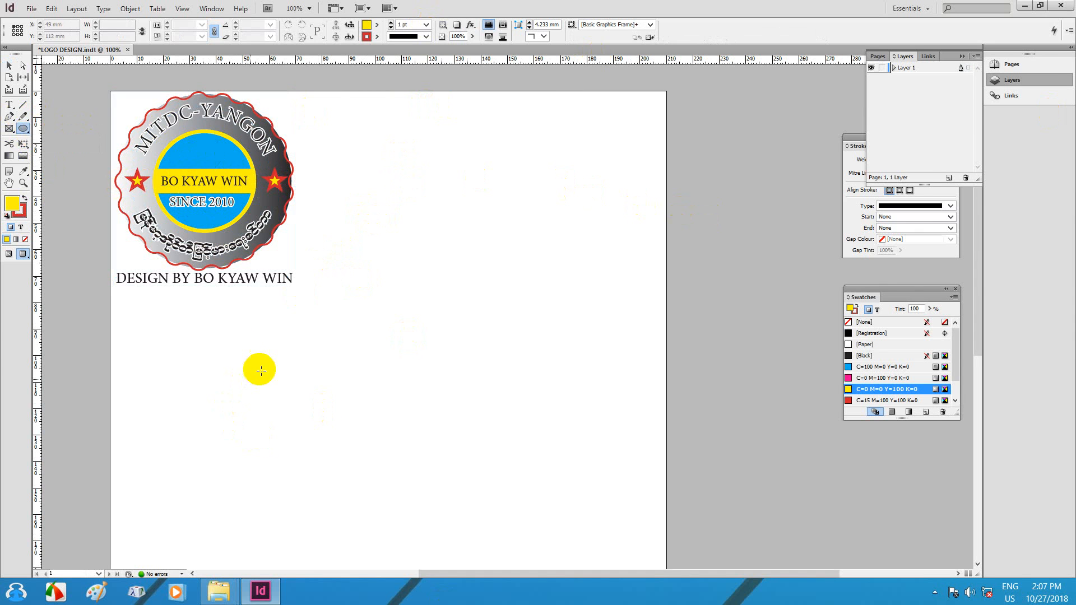
mouse_move(241, 342)
mouse_down()
mouse_move(439, 473)
mouse_move(387, 445)
mouse_move(574, 522)
mouse_move(440, 542)
mouse_up()
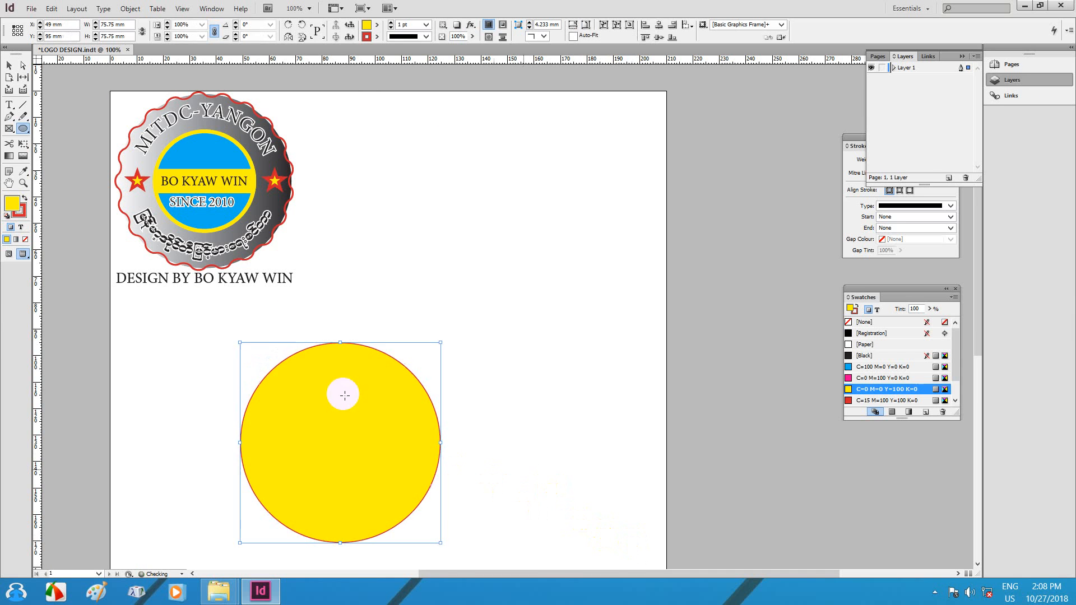
key(v)
drag(372, 387, 656, 365)
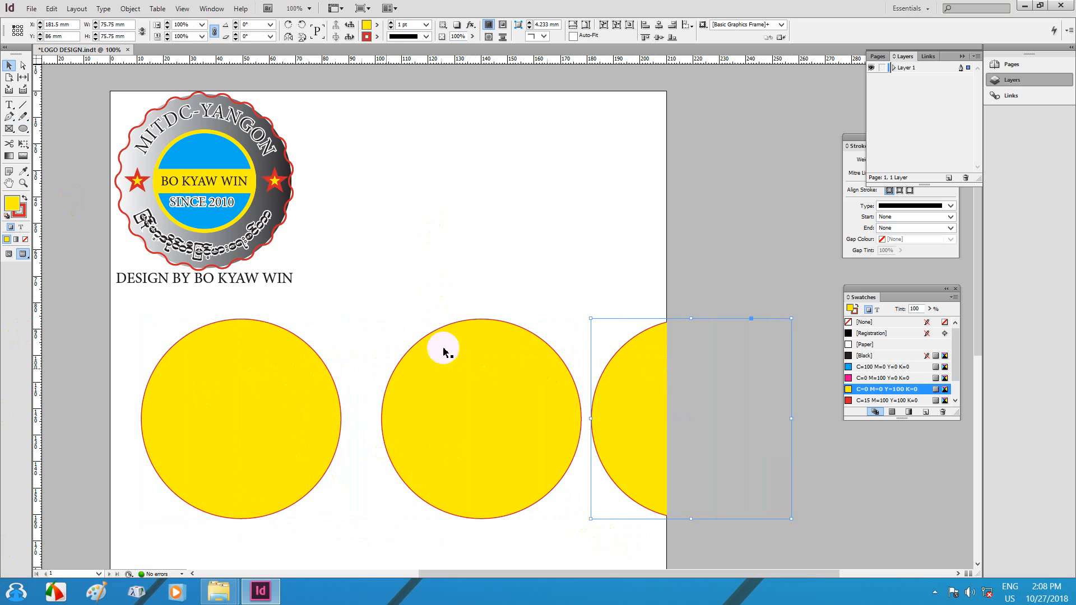
Step: Resize the middle circle copy to 62.75 mm and shrink the right copy to 45.75 mm
click(9, 255)
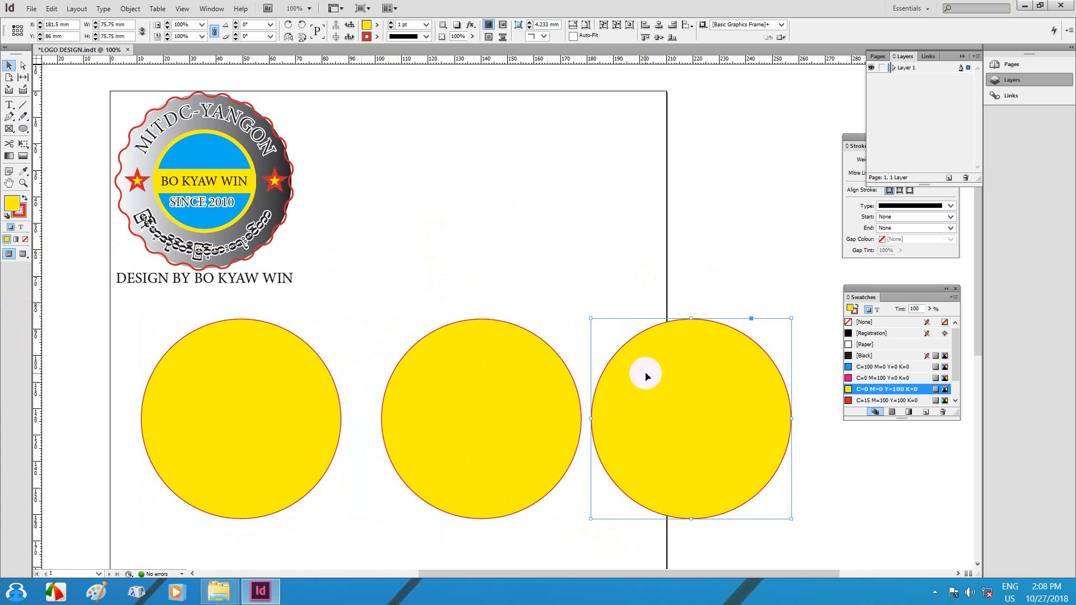
click(485, 401)
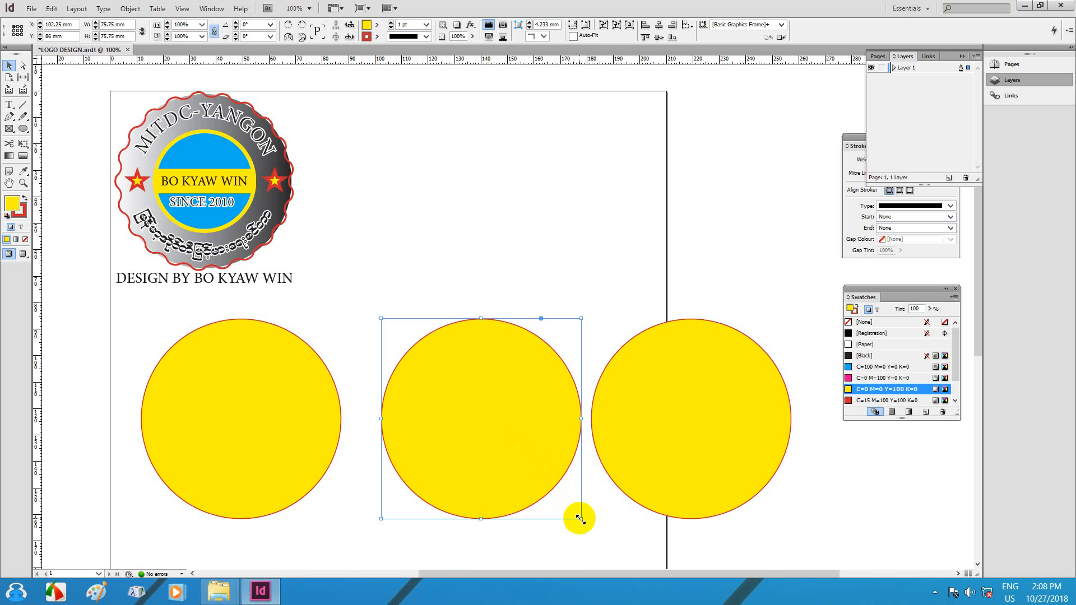
drag(580, 519, 559, 496)
drag(516, 398, 280, 401)
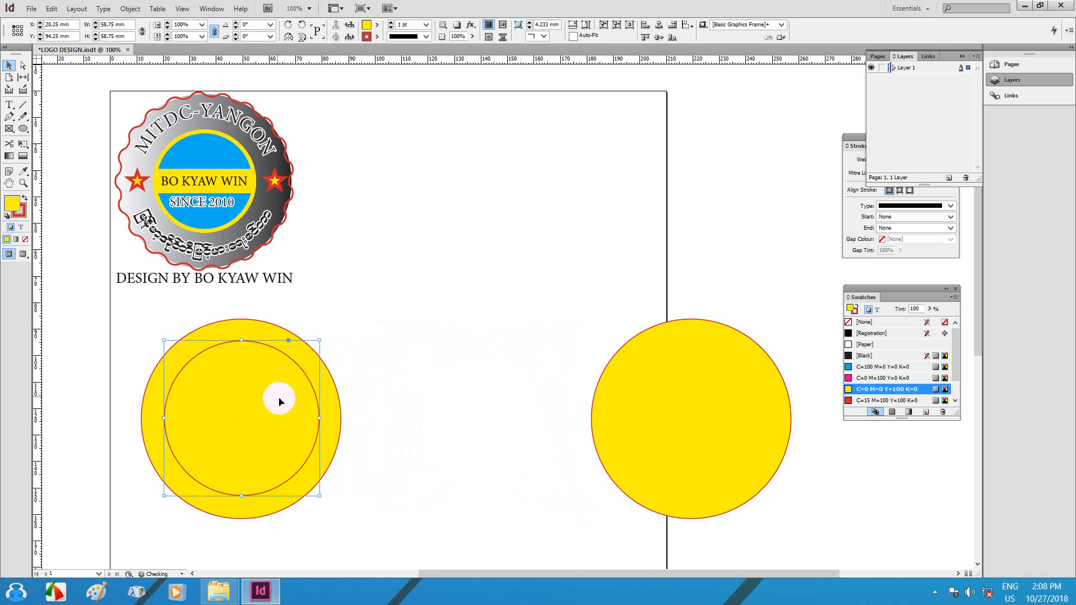
drag(318, 339, 324, 335)
drag(259, 363, 468, 357)
click(693, 387)
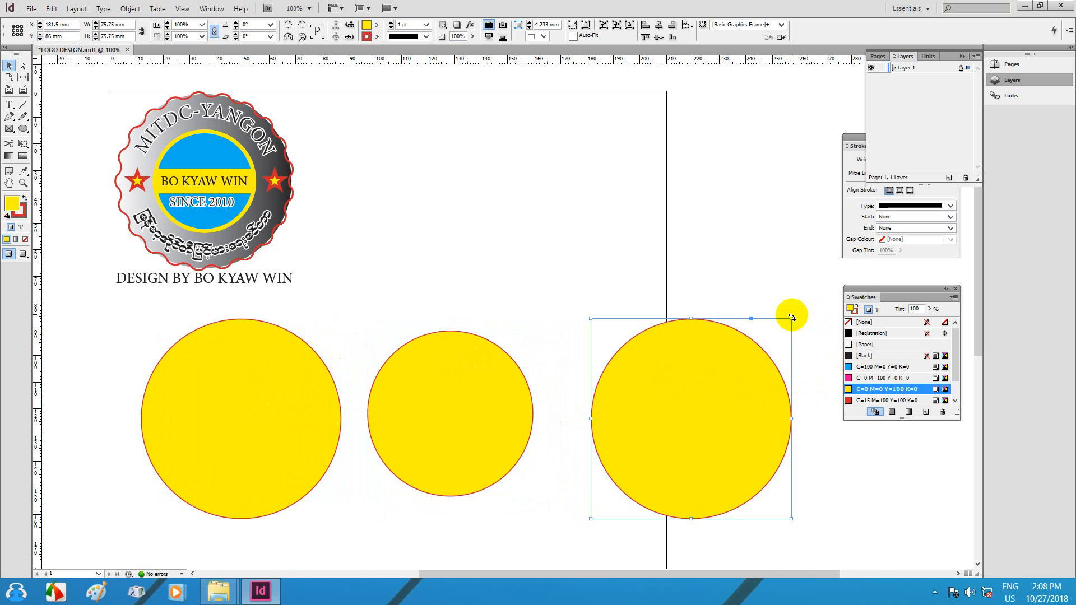
drag(790, 318, 647, 389)
Step: Fill the small circle with cyan, shrink it to 40.25 mm, and give it a 5 pt yellow outline
click(866, 367)
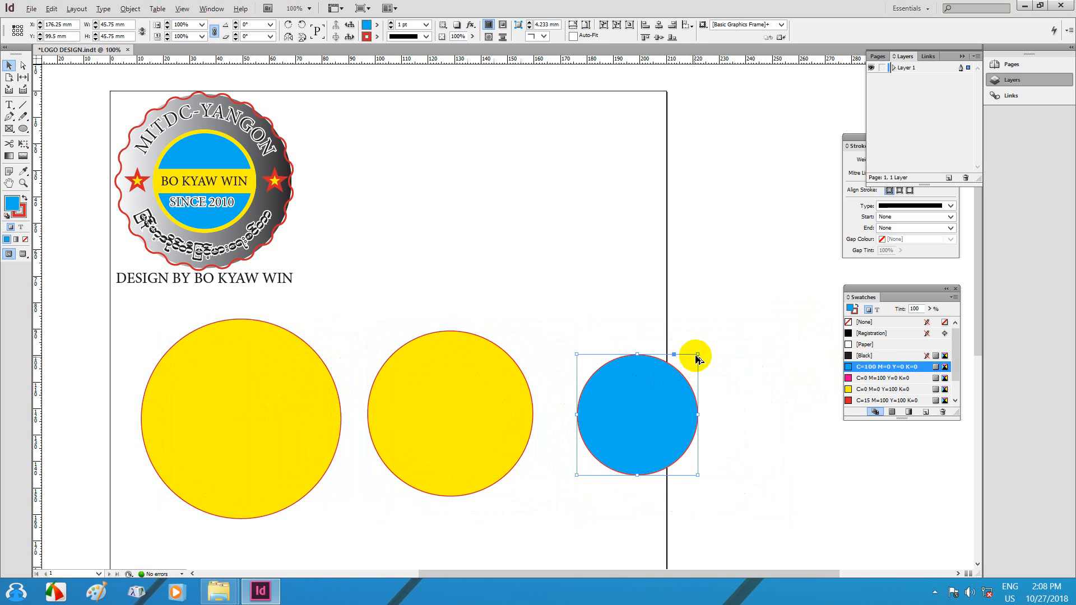
drag(697, 359, 690, 361)
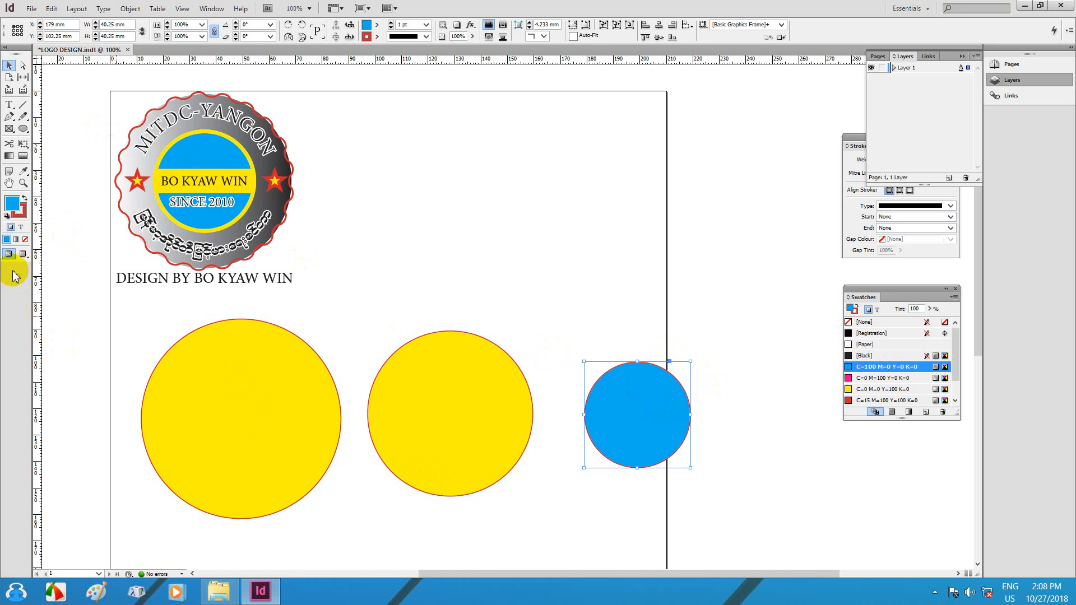
click(19, 210)
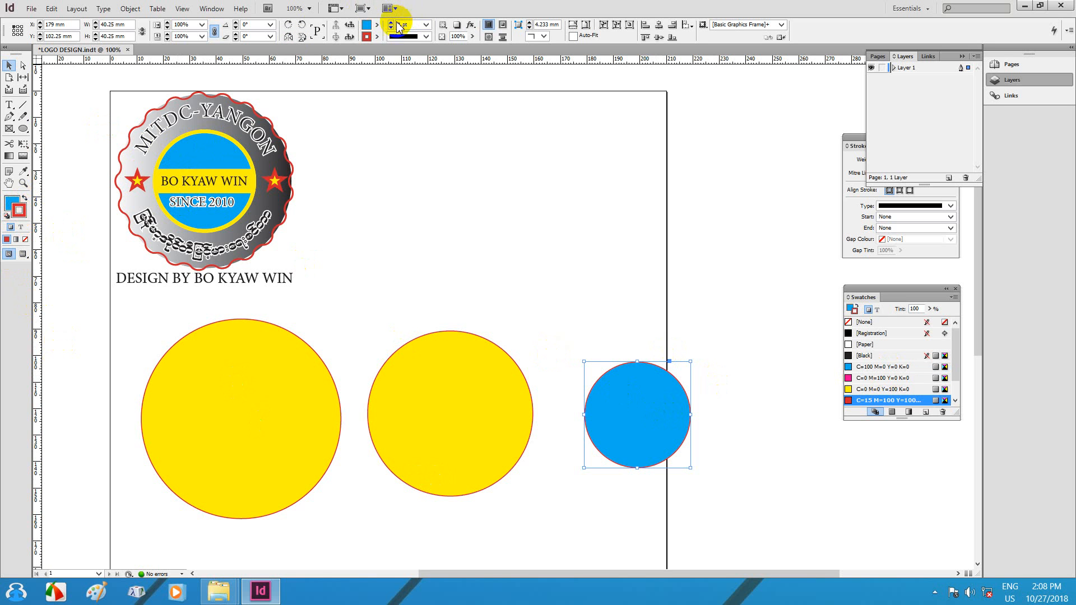
click(391, 22)
click(391, 23)
click(391, 22)
click(391, 23)
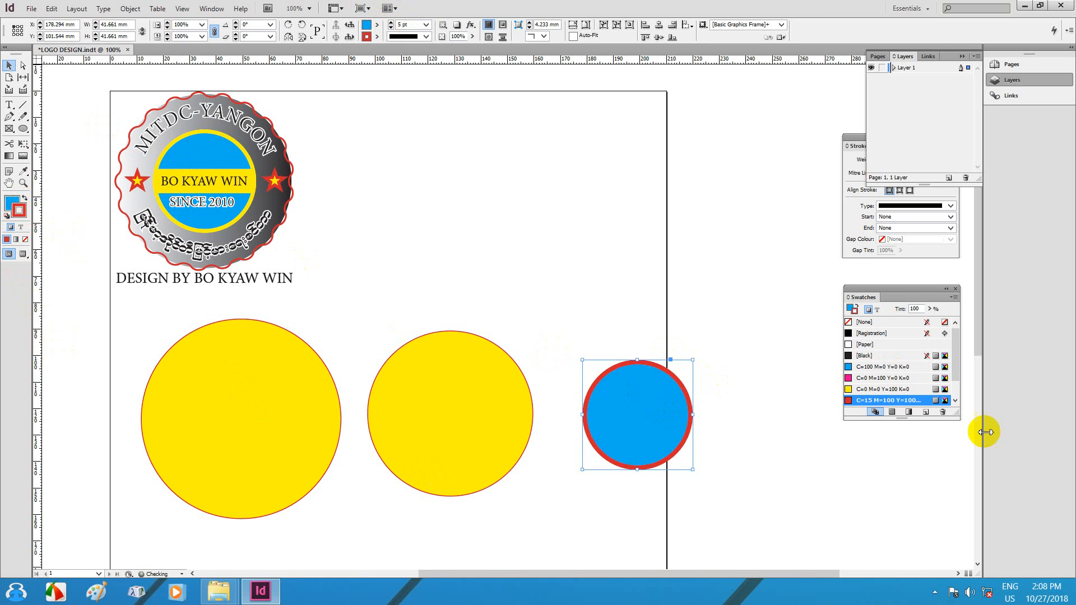
click(860, 390)
mouse_move(639, 392)
mouse_down()
mouse_move(558, 278)
mouse_move(617, 300)
mouse_up()
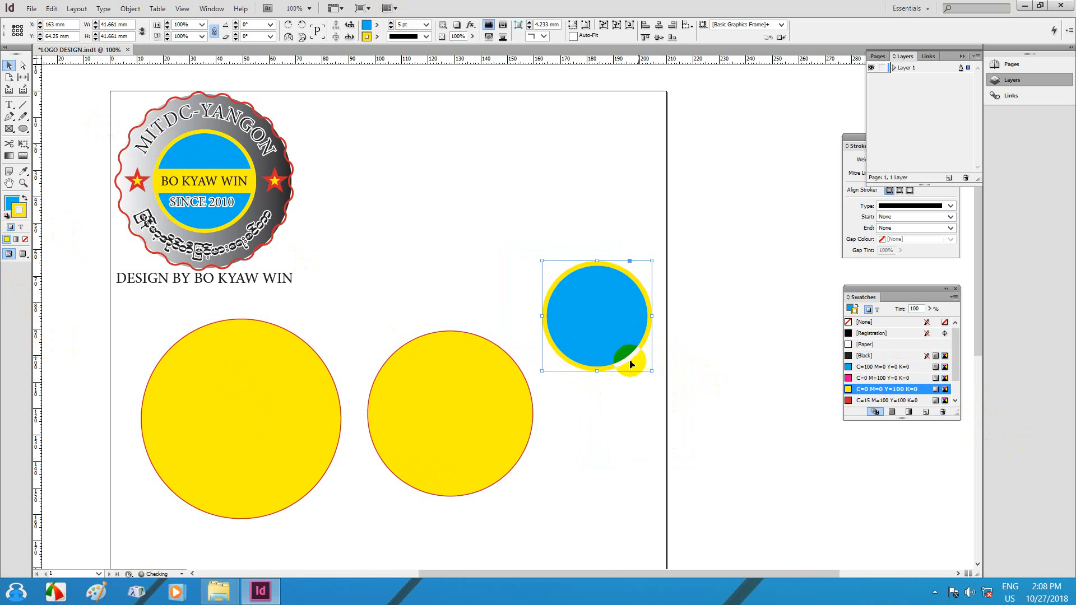
Step: Set the middle circle's fill to [None], leaving only its red outline
click(432, 385)
click(485, 418)
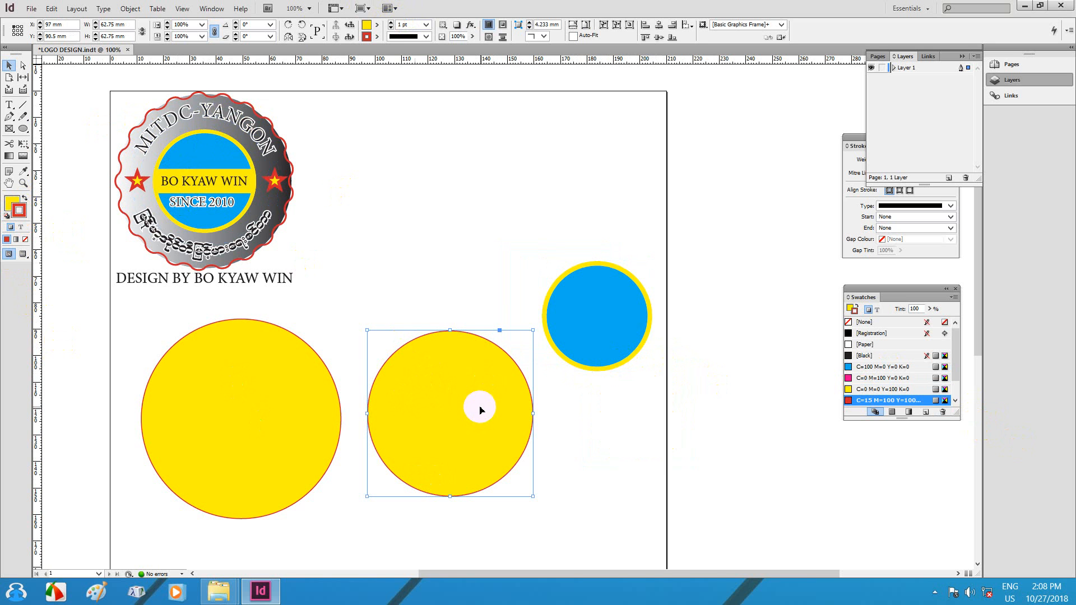
click(12, 202)
click(865, 322)
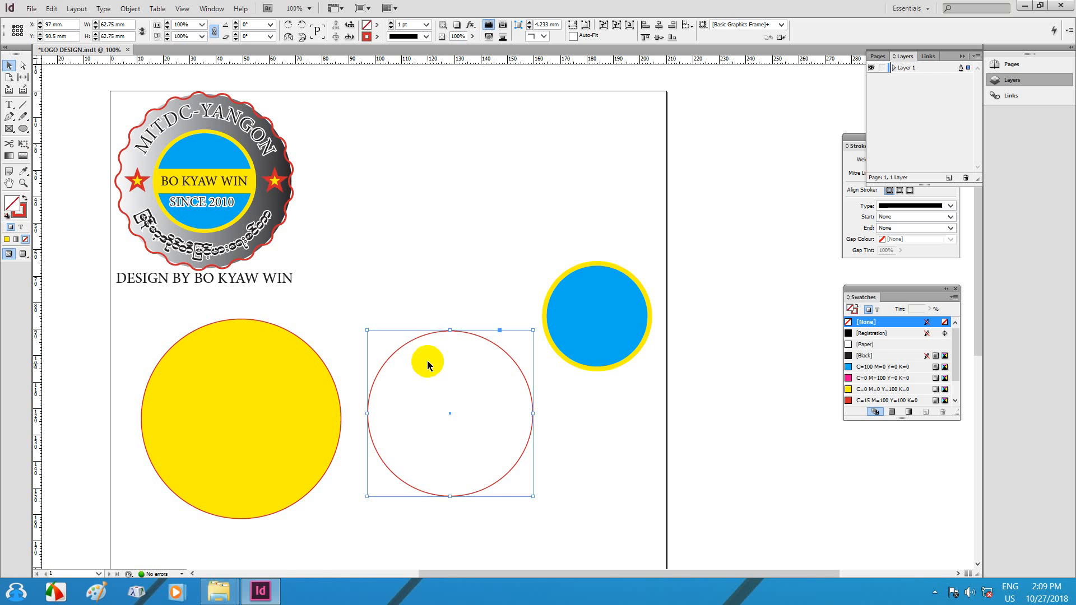
Step: Give the large circle a white-to-black gradient fill
click(426, 314)
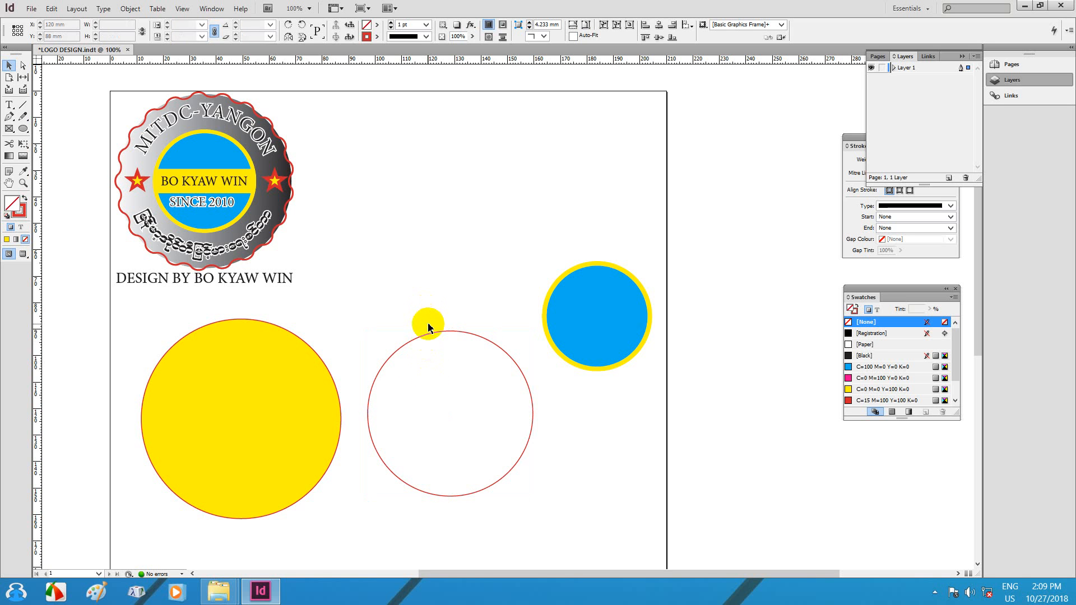
click(258, 367)
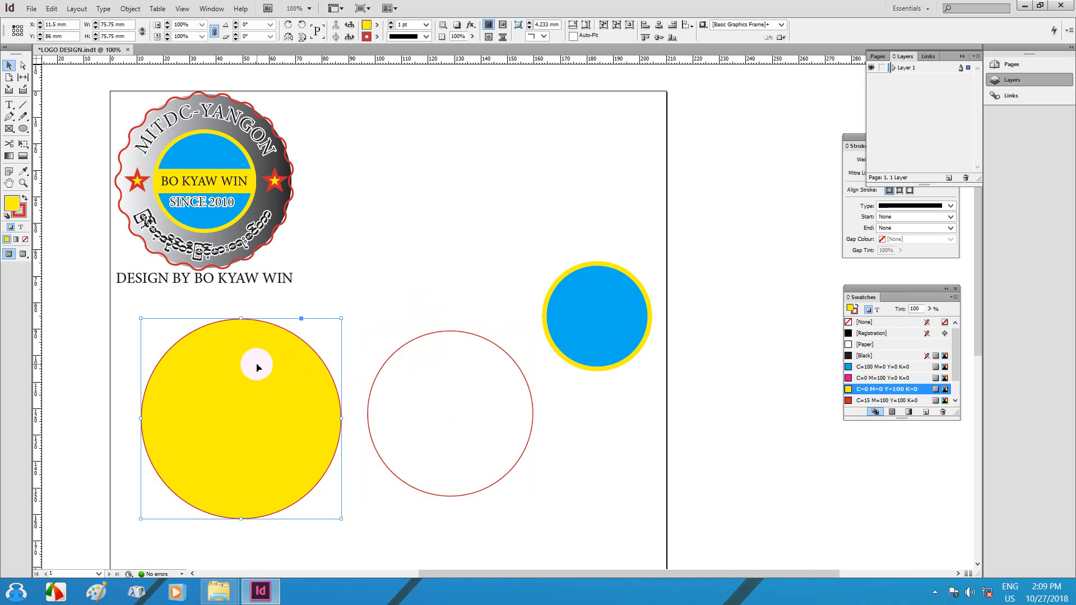
click(16, 240)
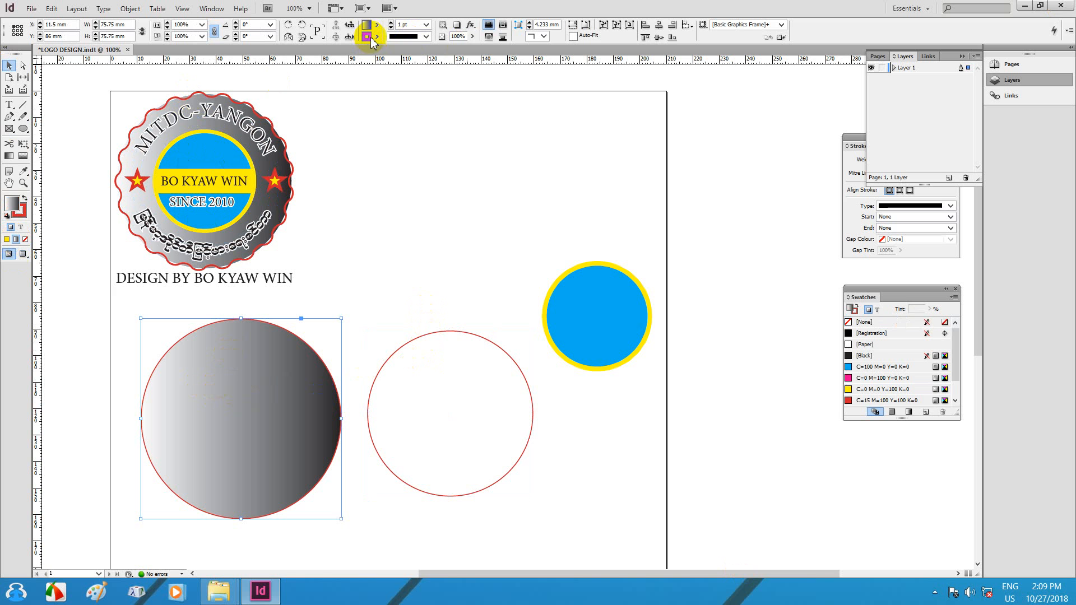
Step: Change the large circle's red outline to a Wavy stroke 7 pt thick
click(374, 41)
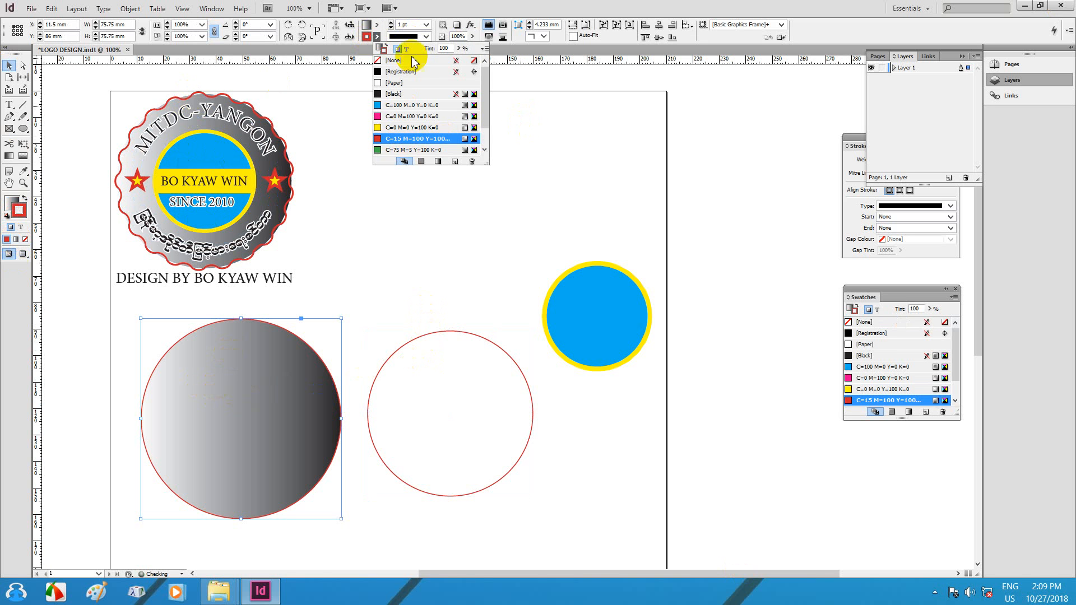
click(426, 37)
click(426, 37)
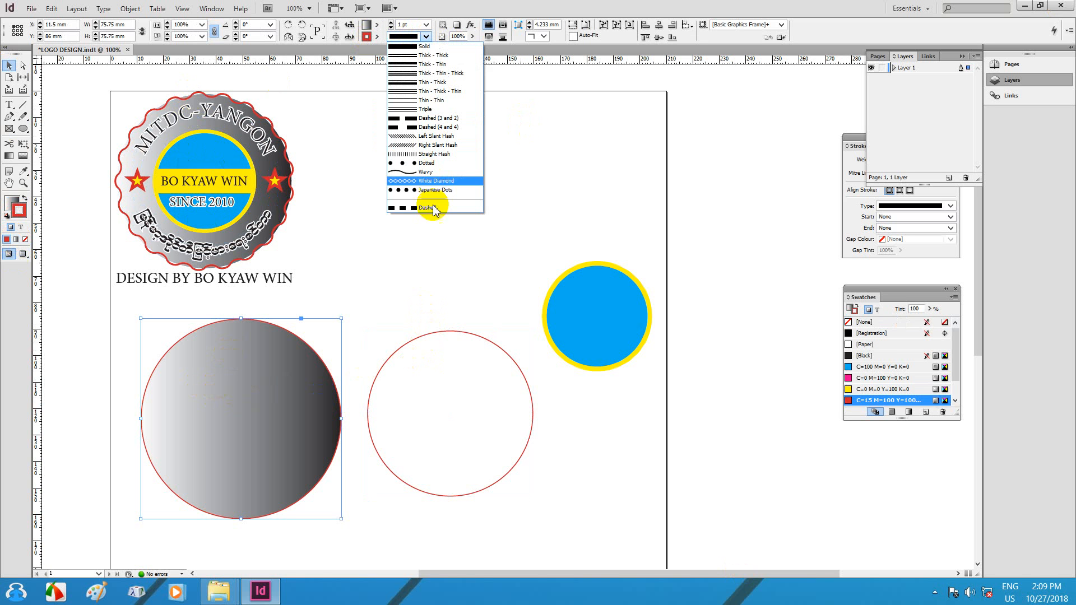
click(428, 172)
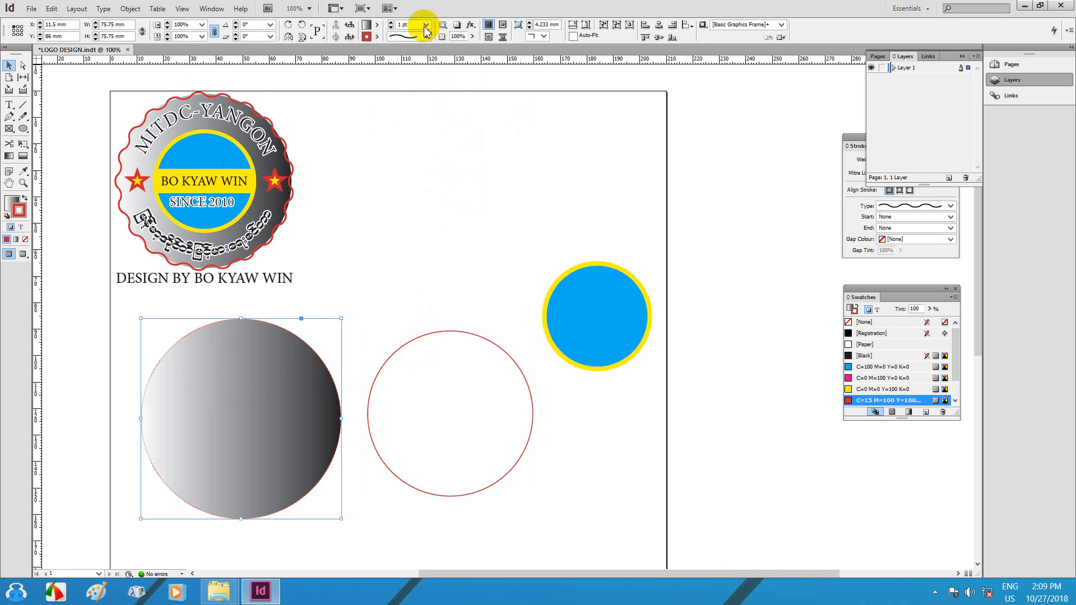
click(390, 22)
click(390, 22)
click(390, 22)
click(390, 23)
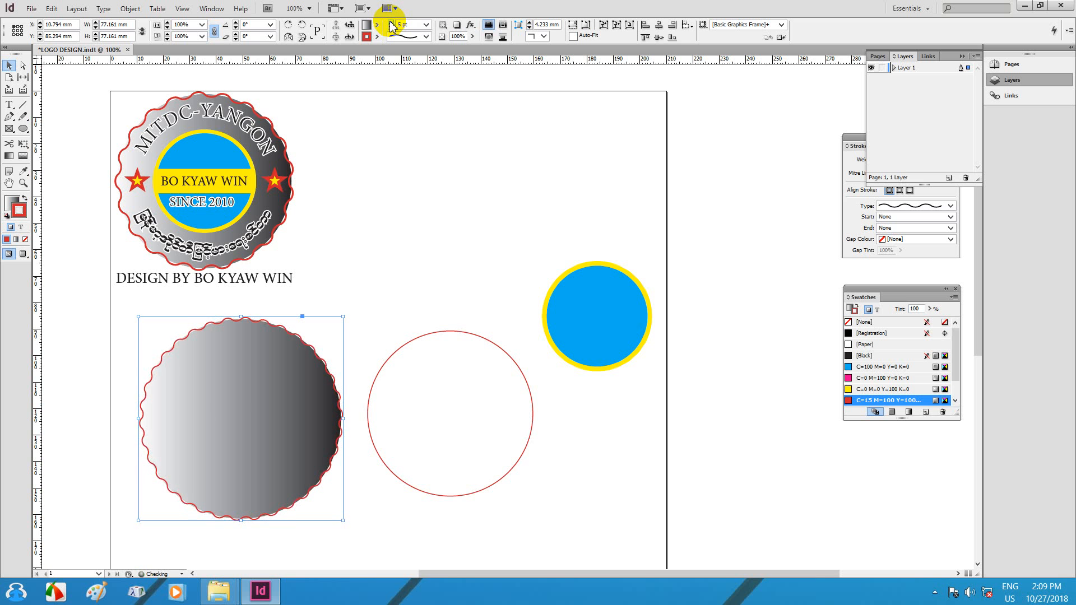
click(390, 23)
click(390, 23)
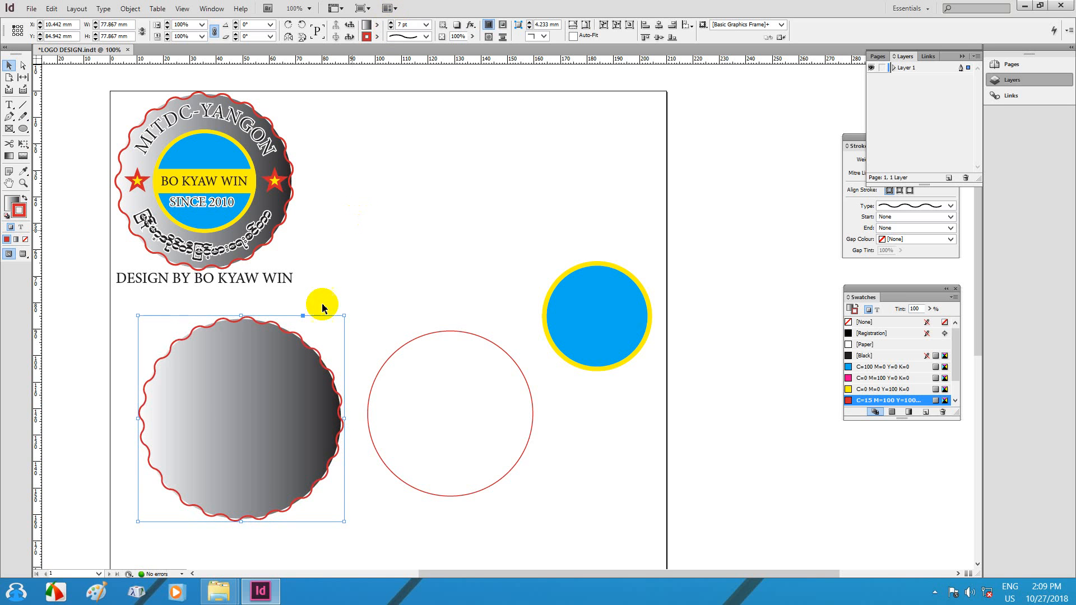
click(294, 367)
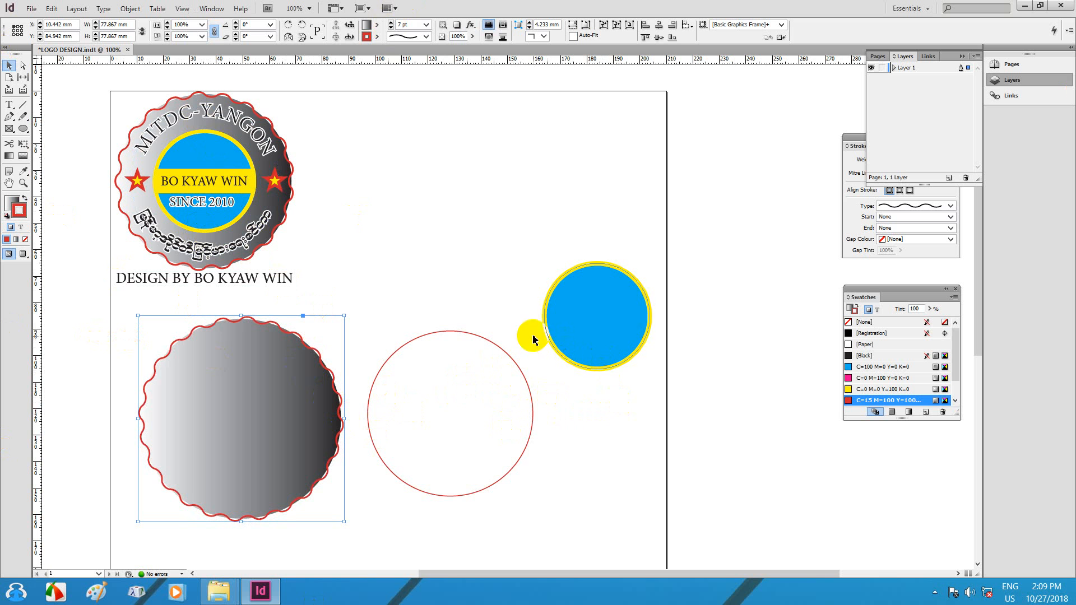
Step: Centre the three circles horizontally and vertically into one badge and move it up beside the logo
drag(652, 347, 259, 493)
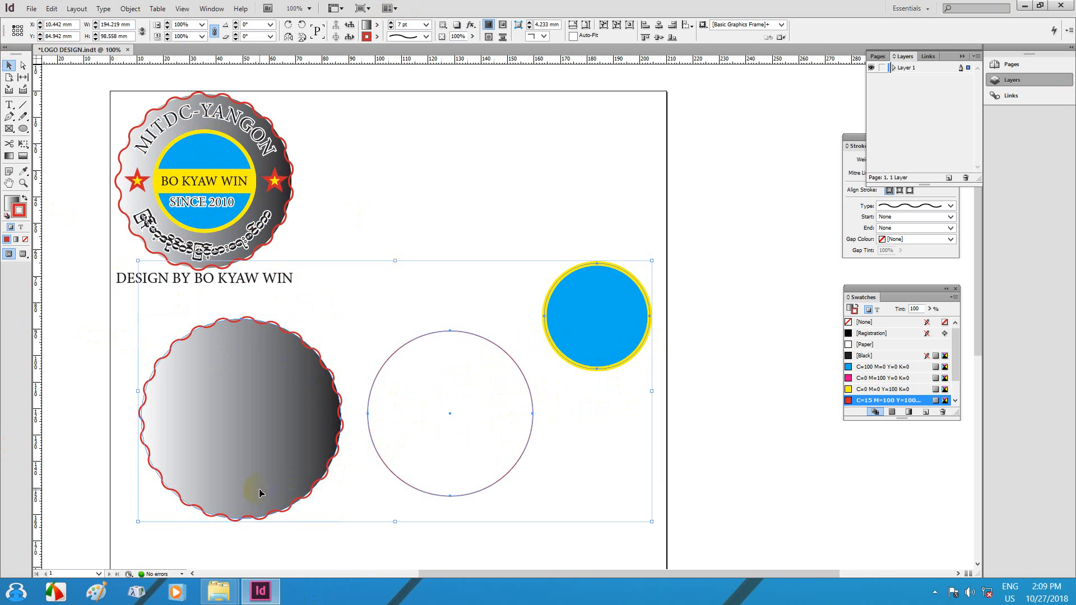
click(318, 359)
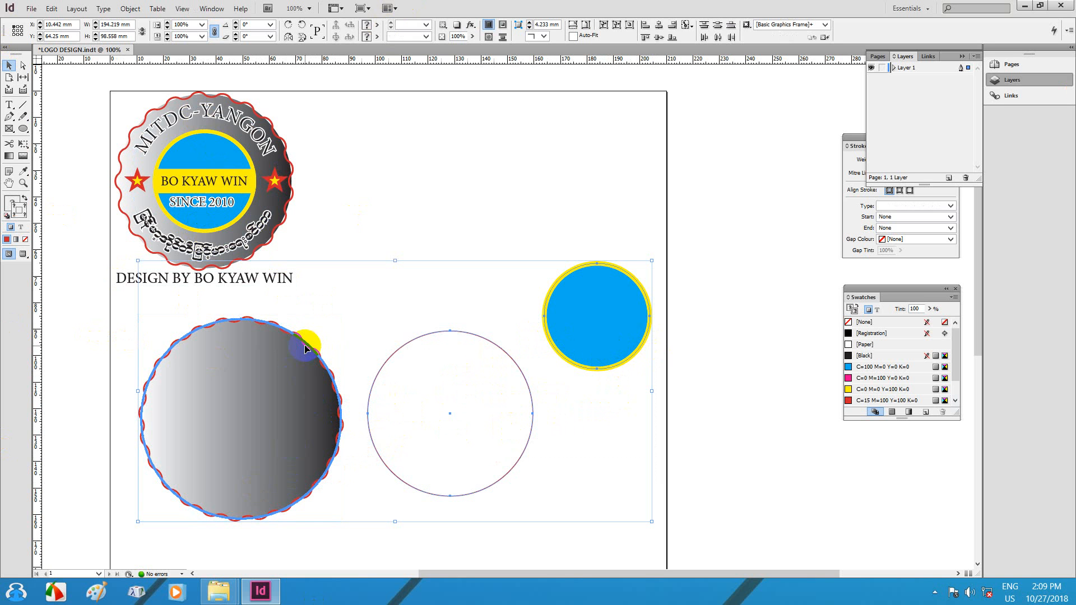
click(659, 26)
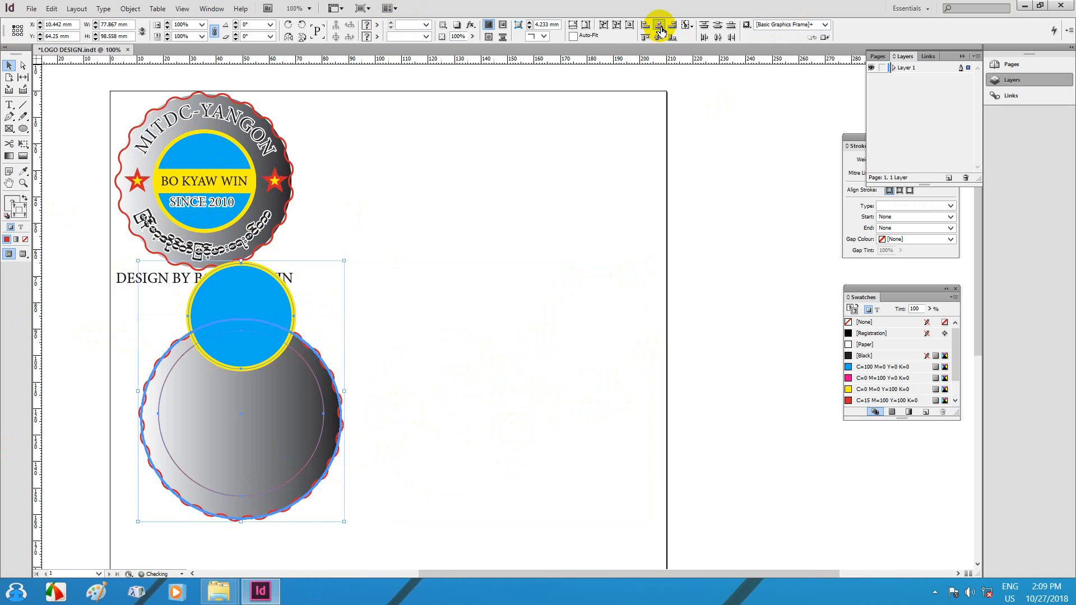
click(660, 38)
click(305, 349)
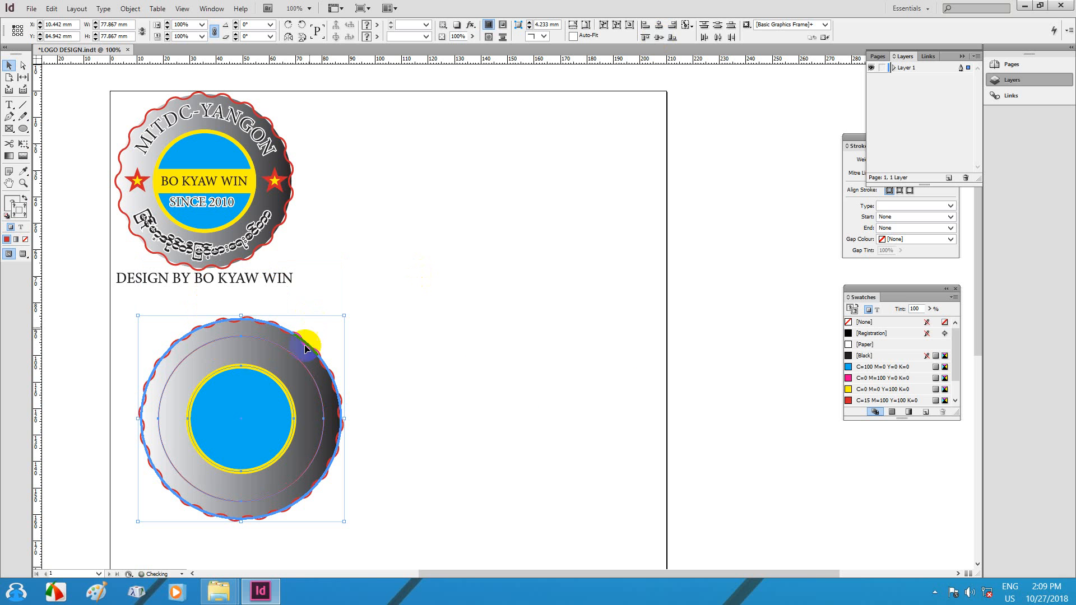
drag(261, 359, 537, 150)
Step: Select the inner blue circle and zoom in on the badge
click(521, 339)
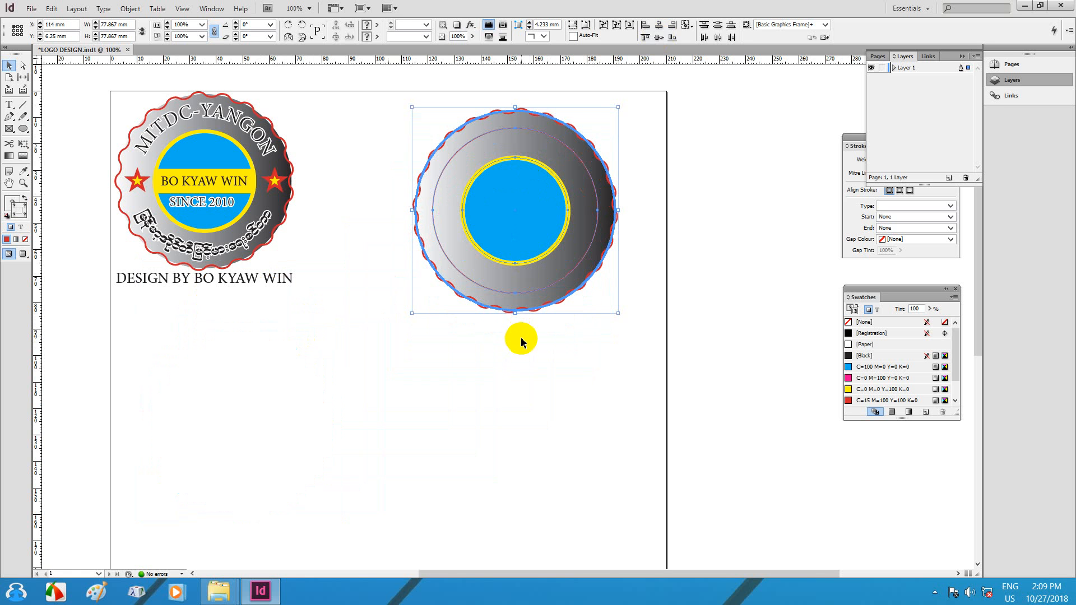
click(519, 345)
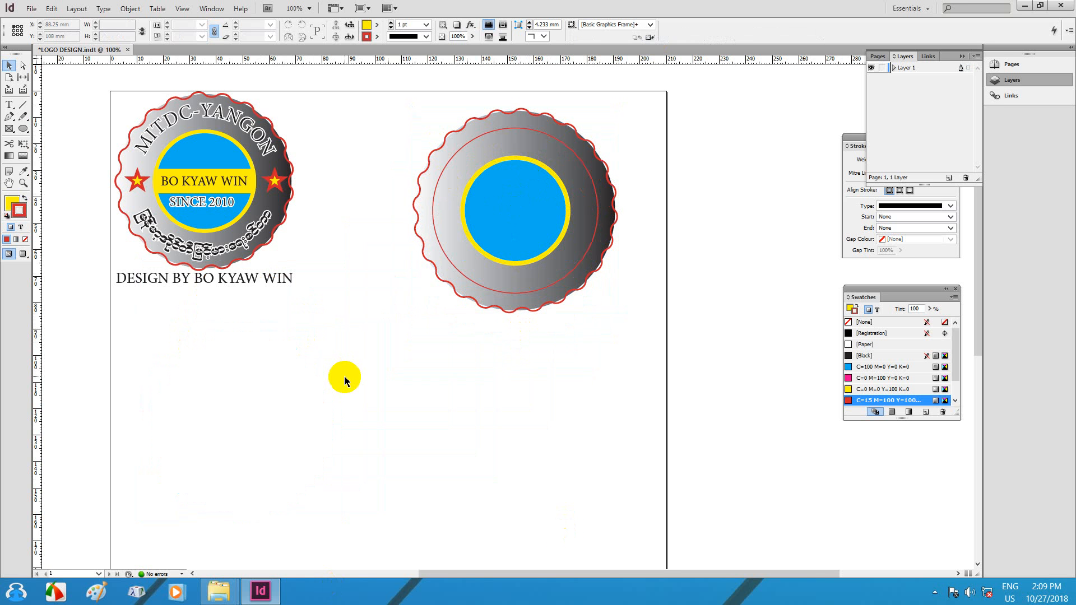
click(549, 232)
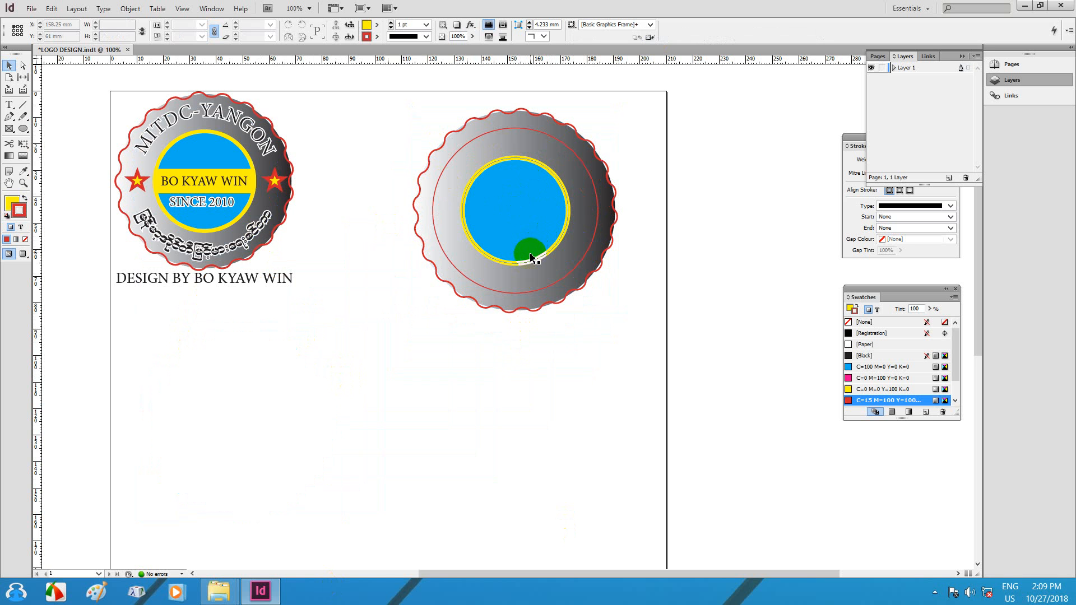
key(ctrl+equal)
key(ctrl+equal)
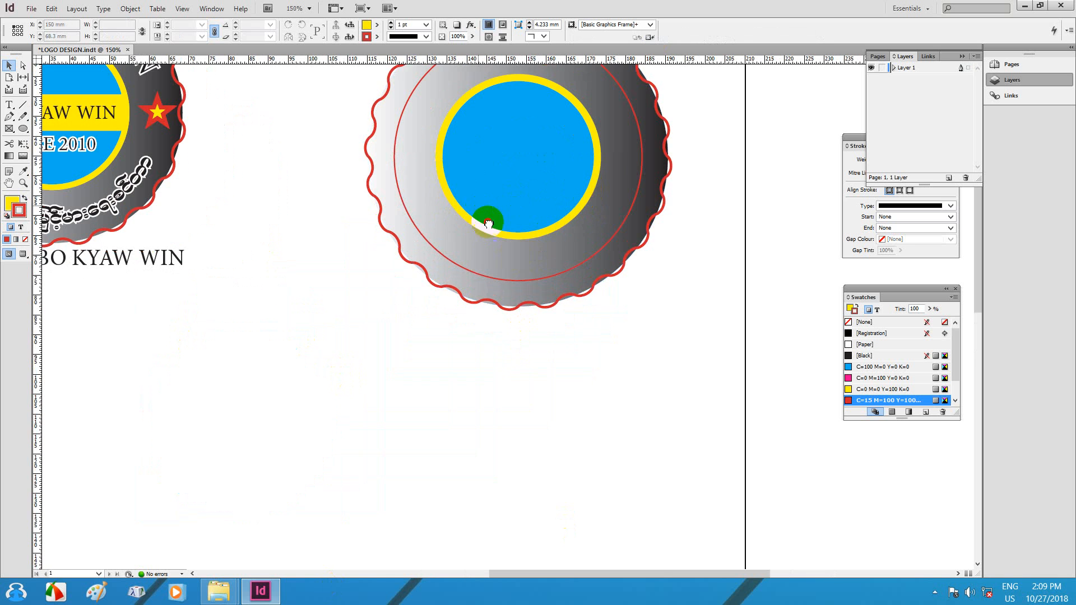
drag(485, 217, 614, 350)
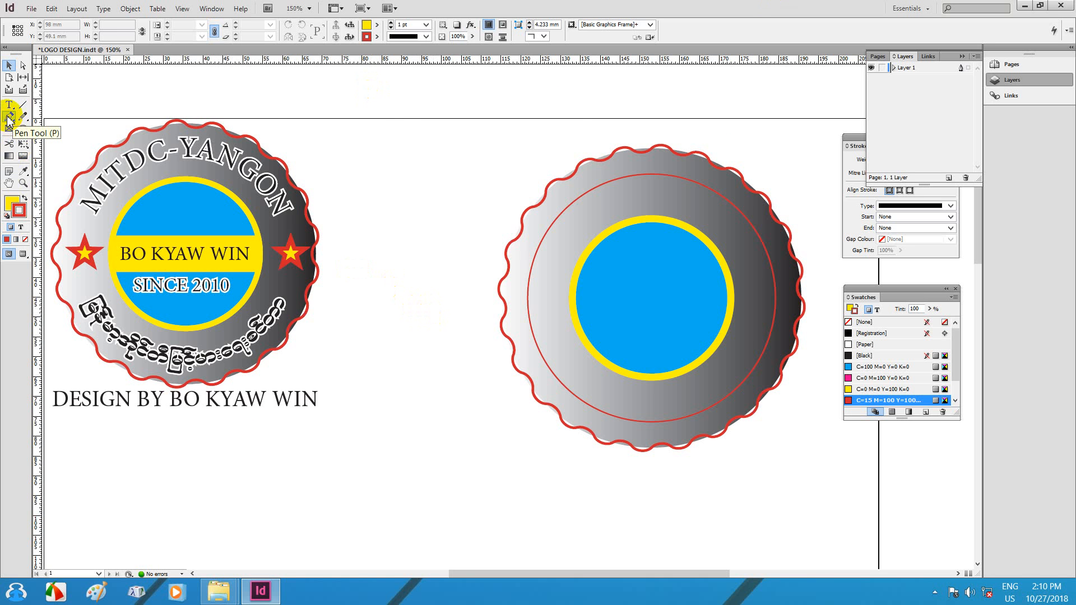
click(8, 158)
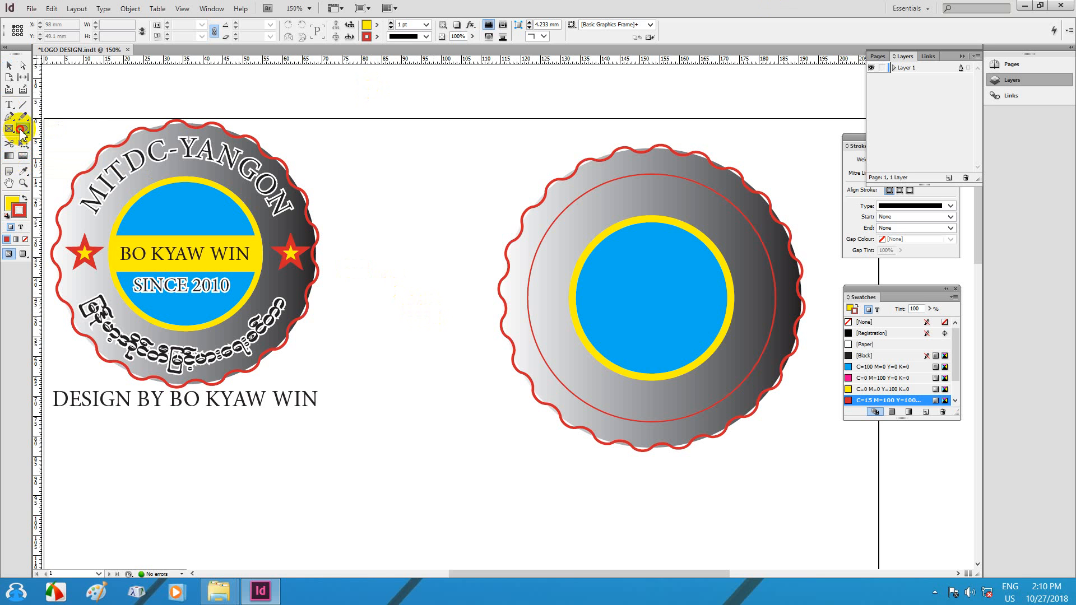
Step: Draw a long yellow bar across the middle of the badge
drag(20, 131, 62, 128)
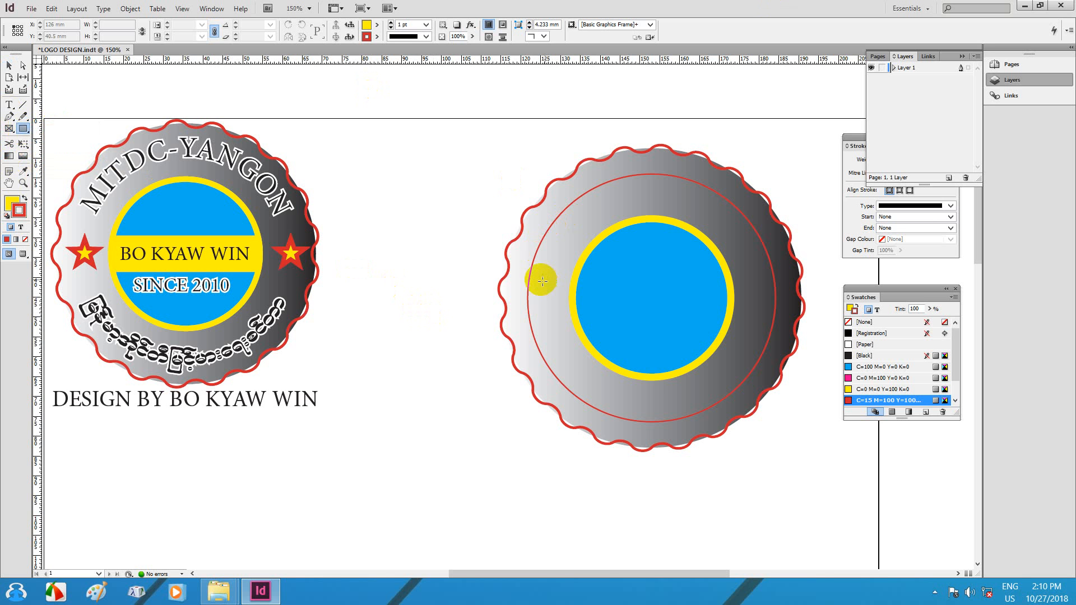
drag(471, 275, 817, 317)
drag(695, 304, 646, 294)
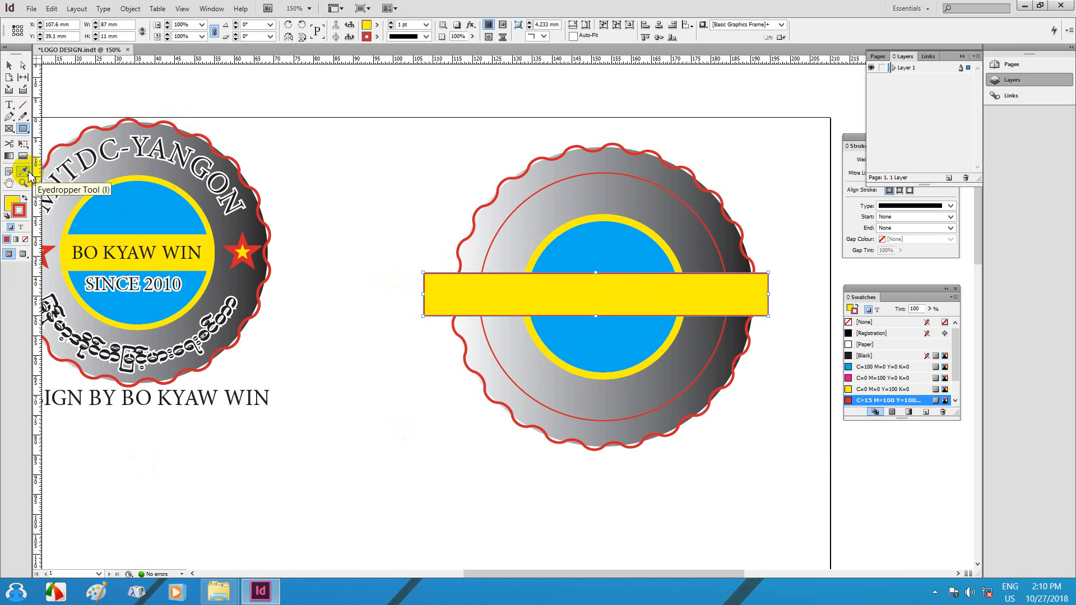
Step: Start a Pen path on the bar, curving its segment along the blue circle's edge
click(9, 116)
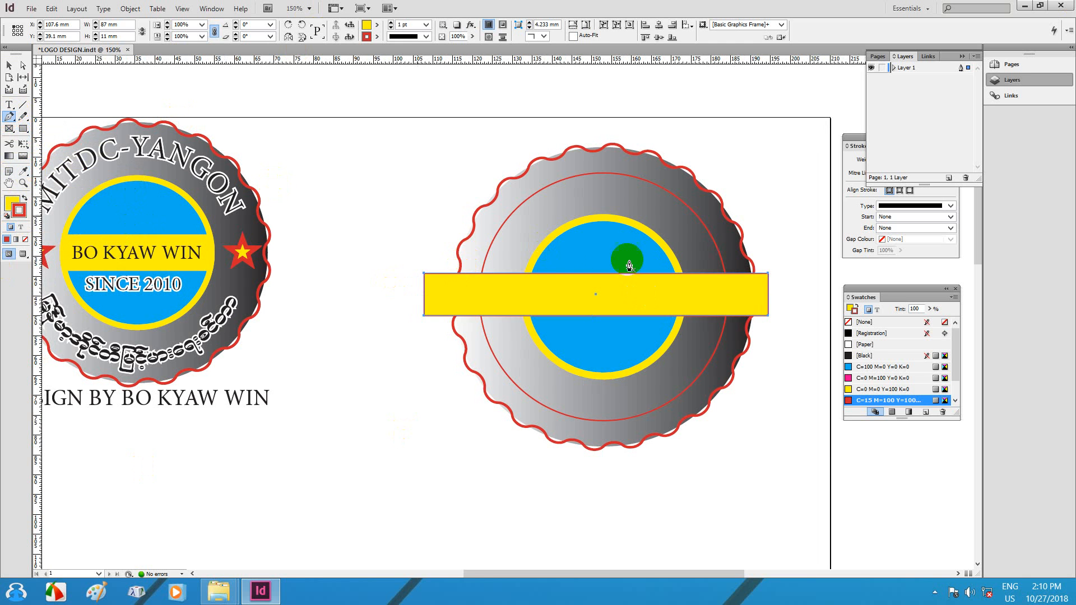
click(527, 276)
scroll(535, 308, up, 2)
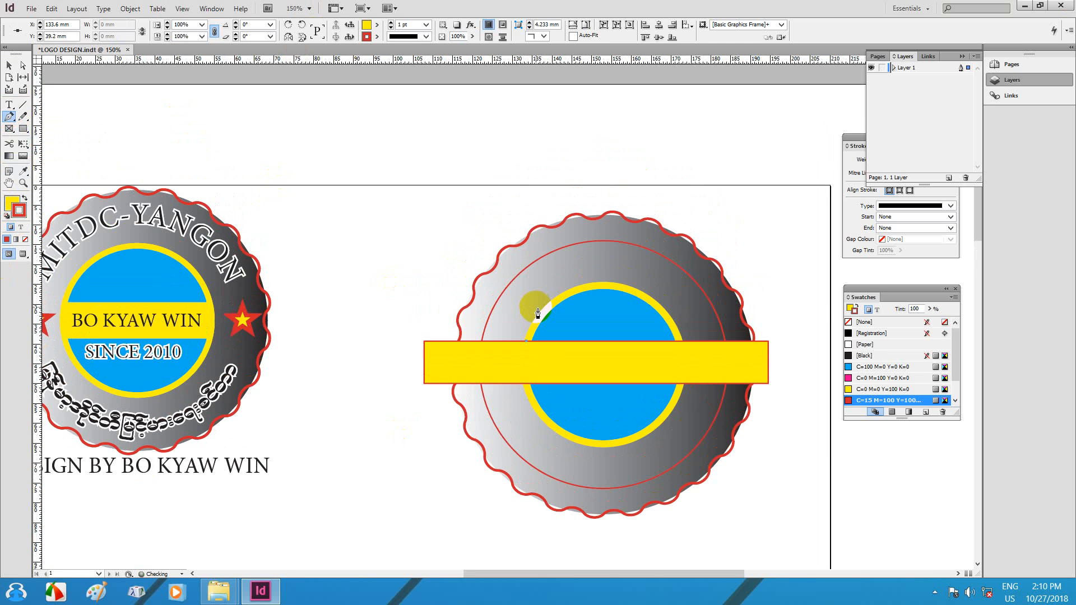
click(529, 384)
drag(527, 386, 530, 415)
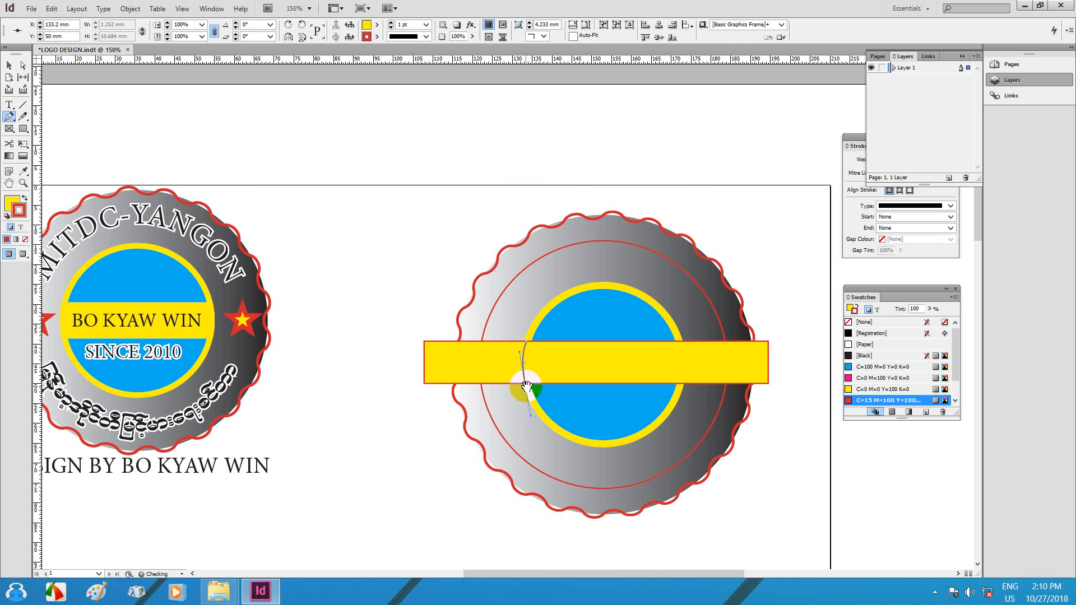
click(526, 384)
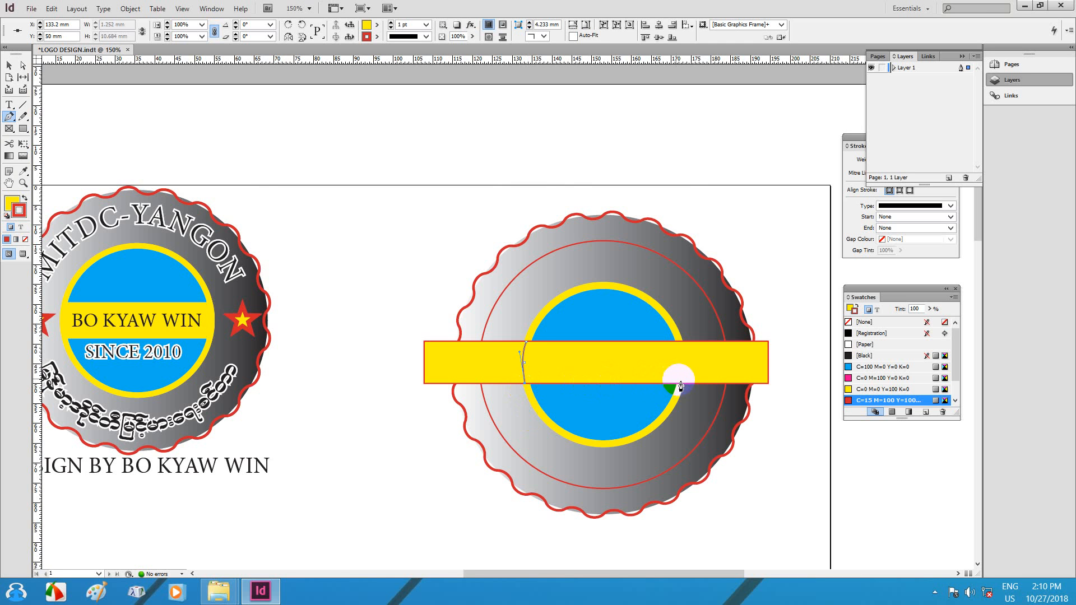
Step: Finish the curved path and delete the wide bar, keeping the trimmed yellow band
drag(682, 384, 683, 347)
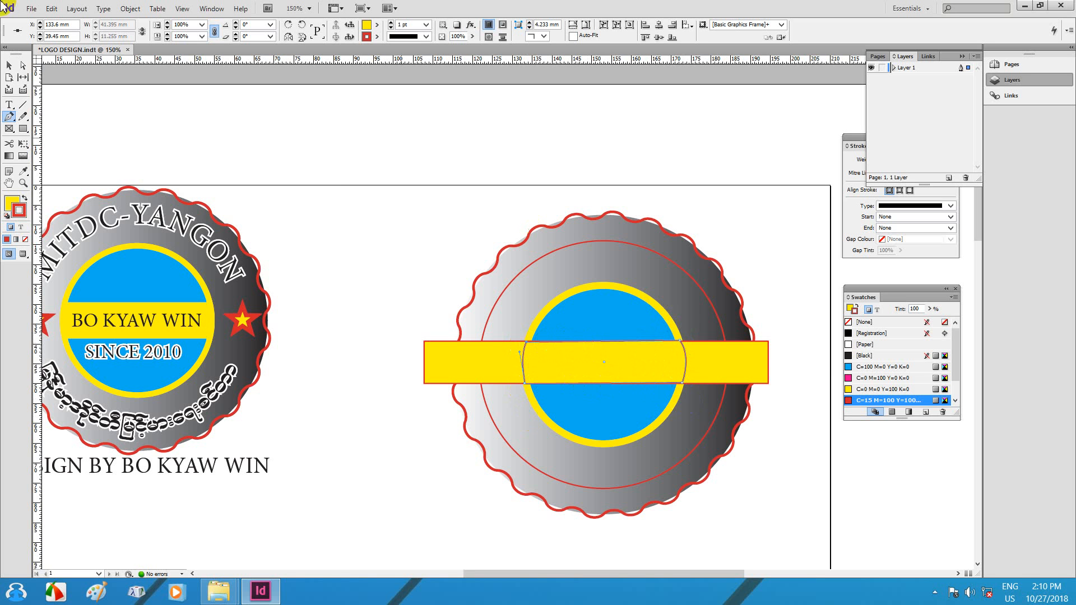
click(9, 65)
click(706, 365)
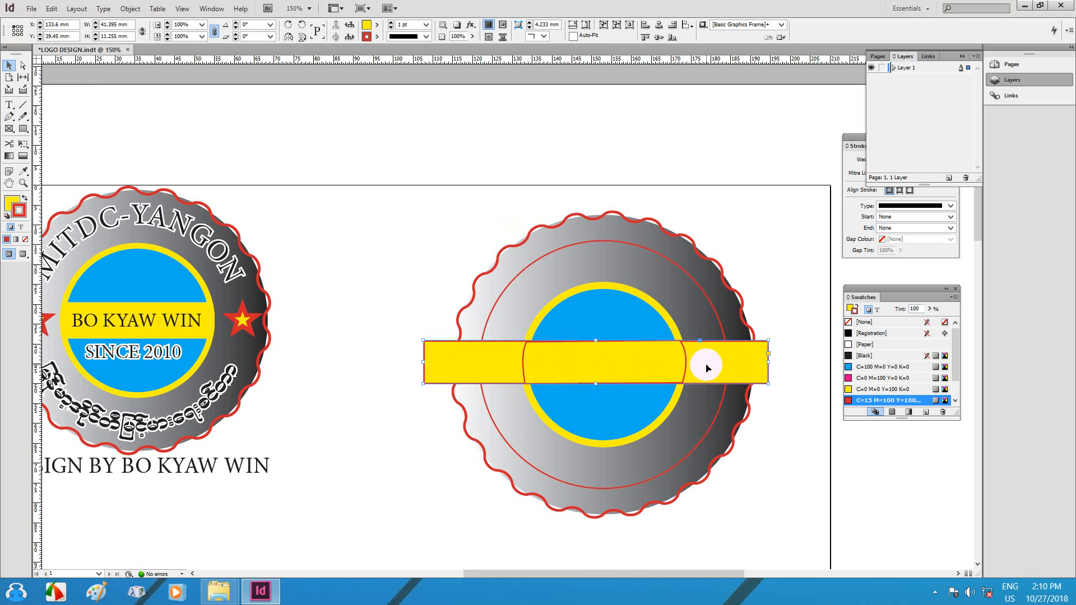
key(Delete)
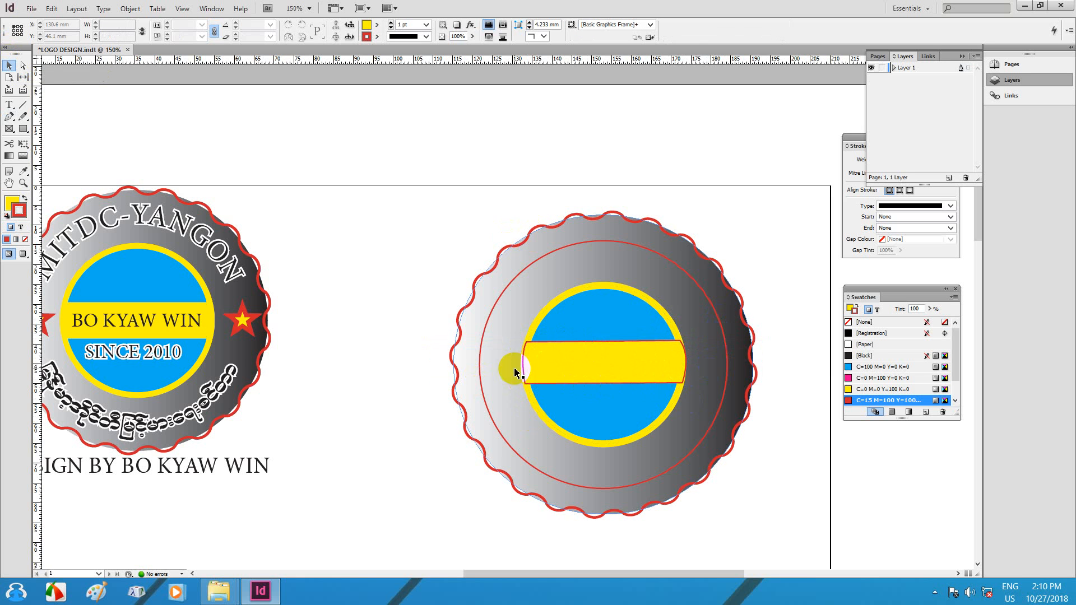
drag(476, 330, 454, 285)
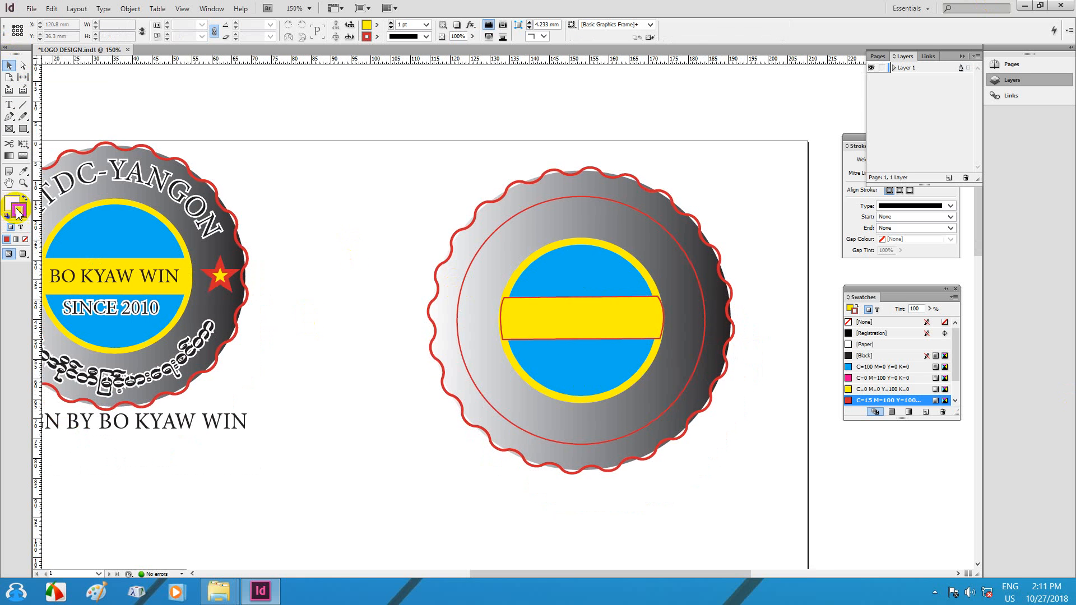
Step: Set the trimmed yellow band's stroke to [None] to remove its red outline
click(390, 27)
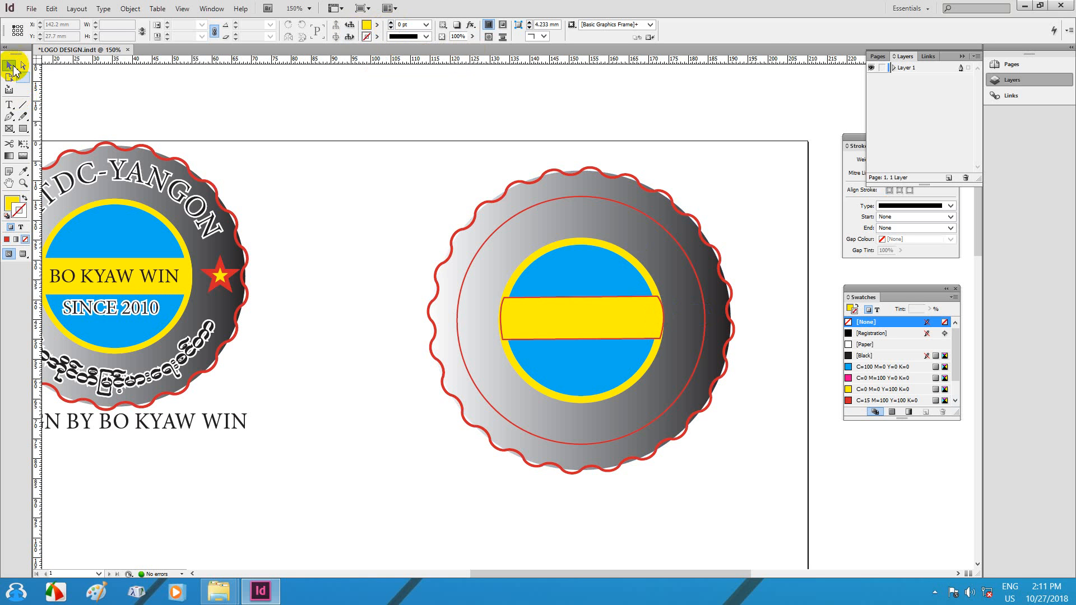
click(567, 312)
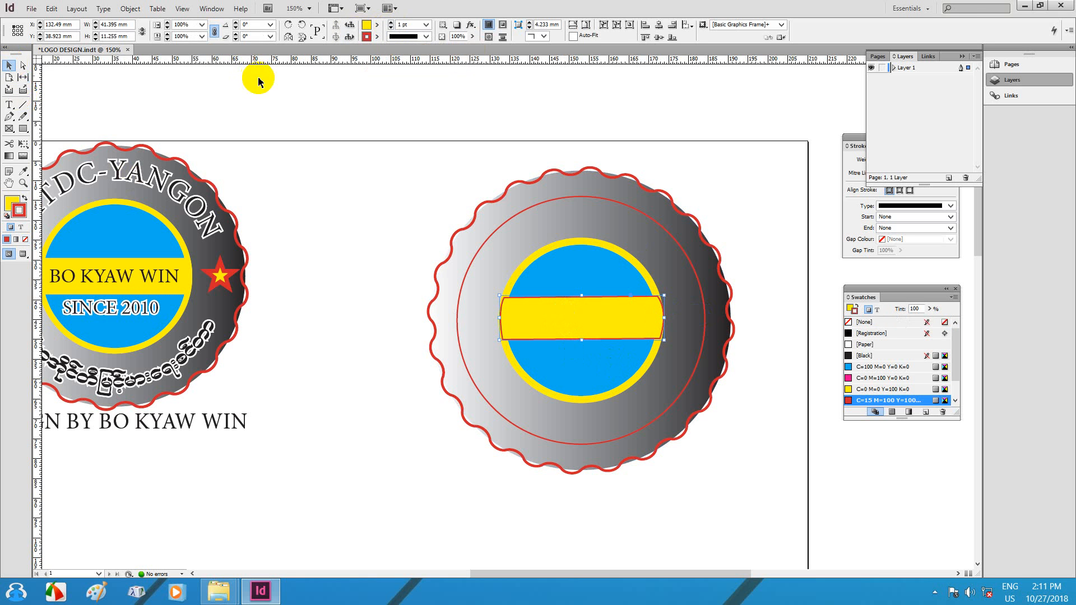
click(390, 28)
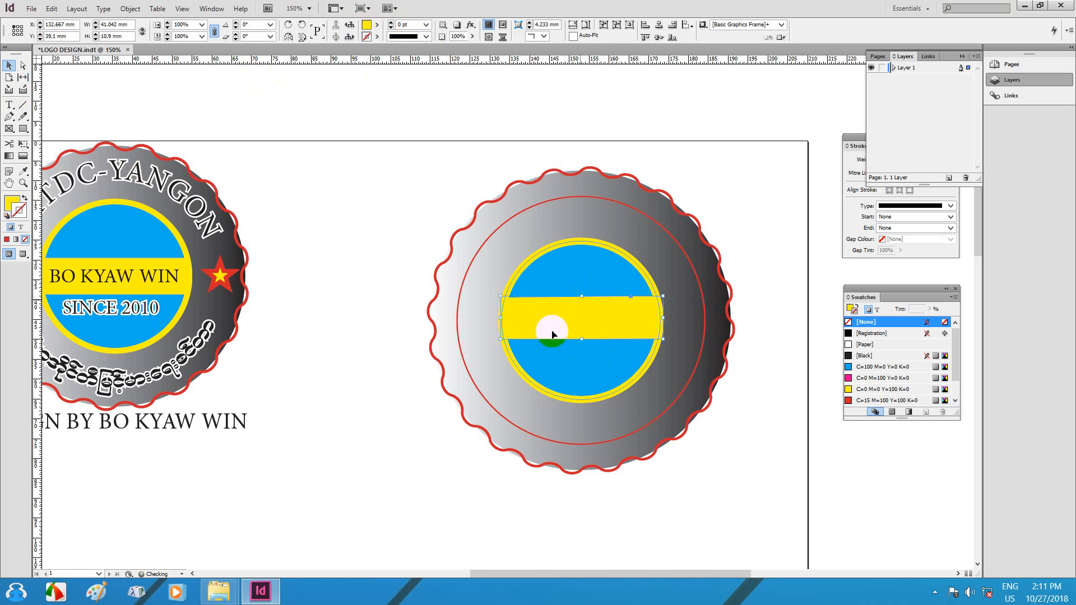
drag(288, 300, 343, 265)
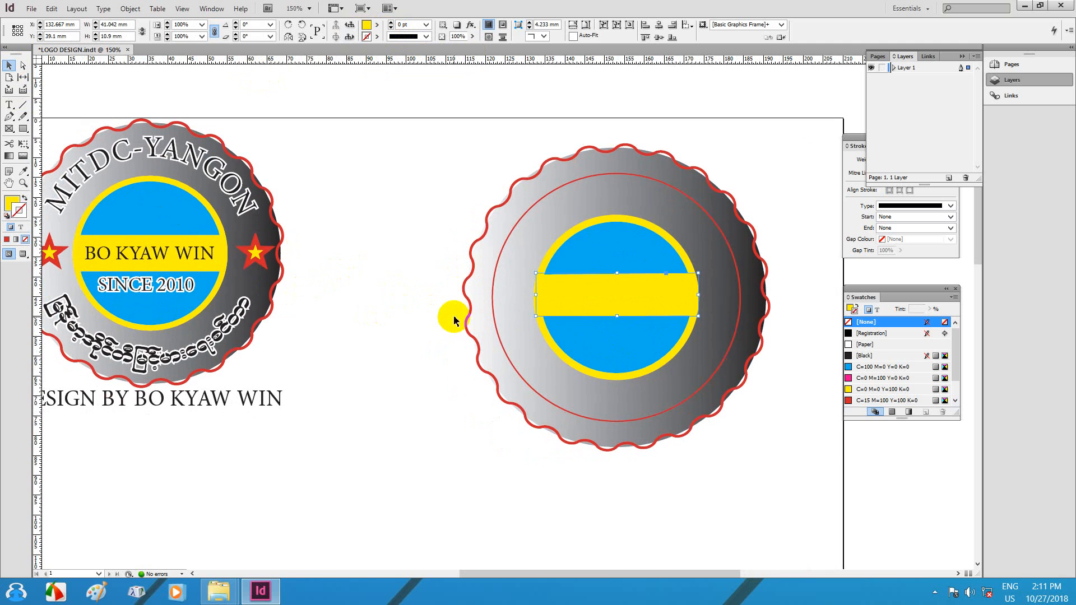
click(9, 105)
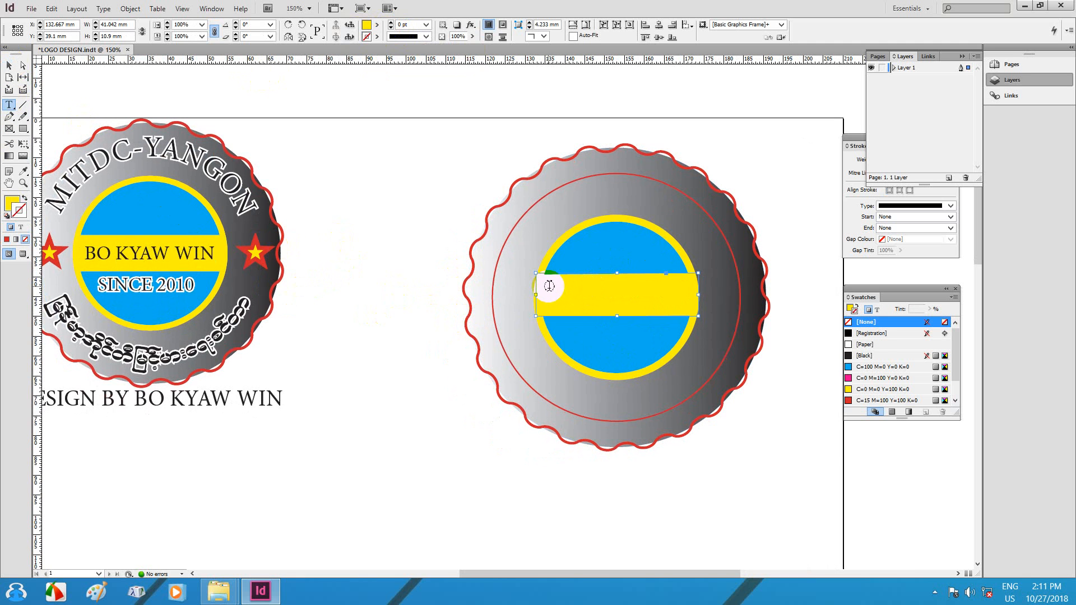
drag(348, 206, 478, 291)
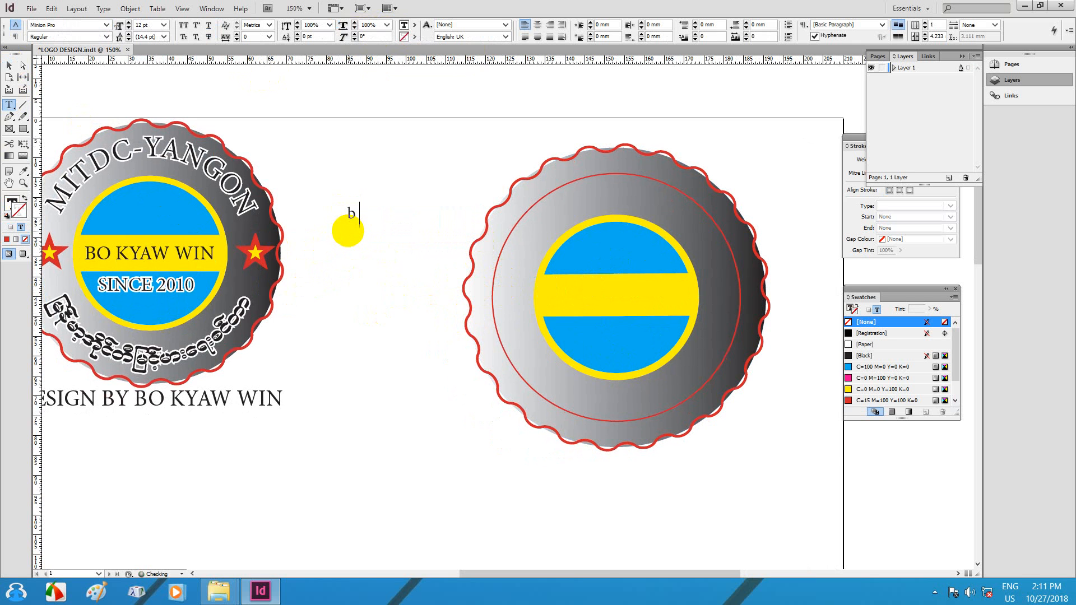
click(9, 65)
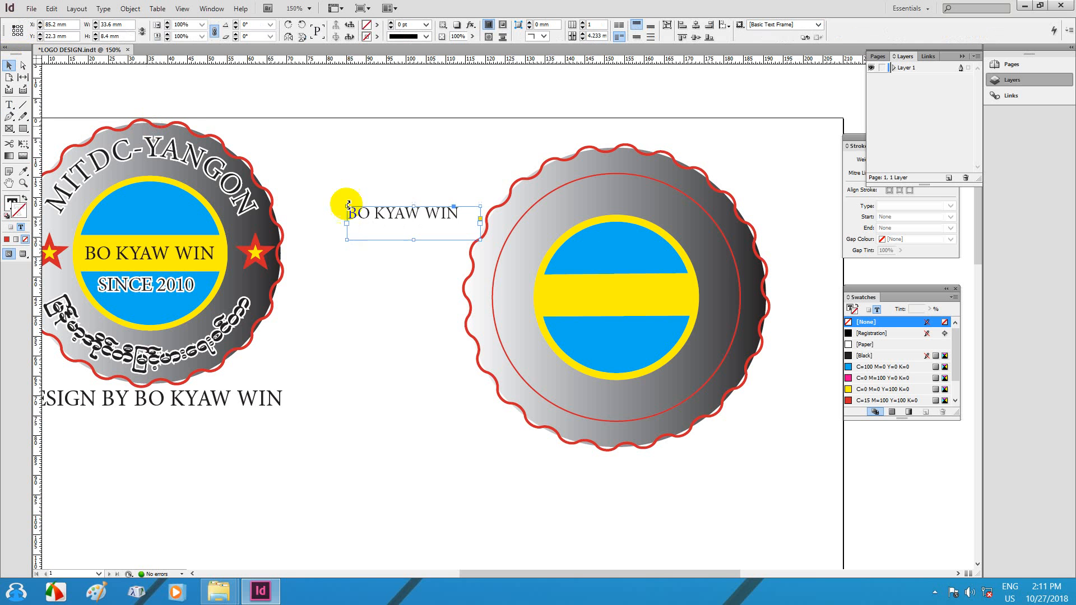
drag(405, 230, 613, 305)
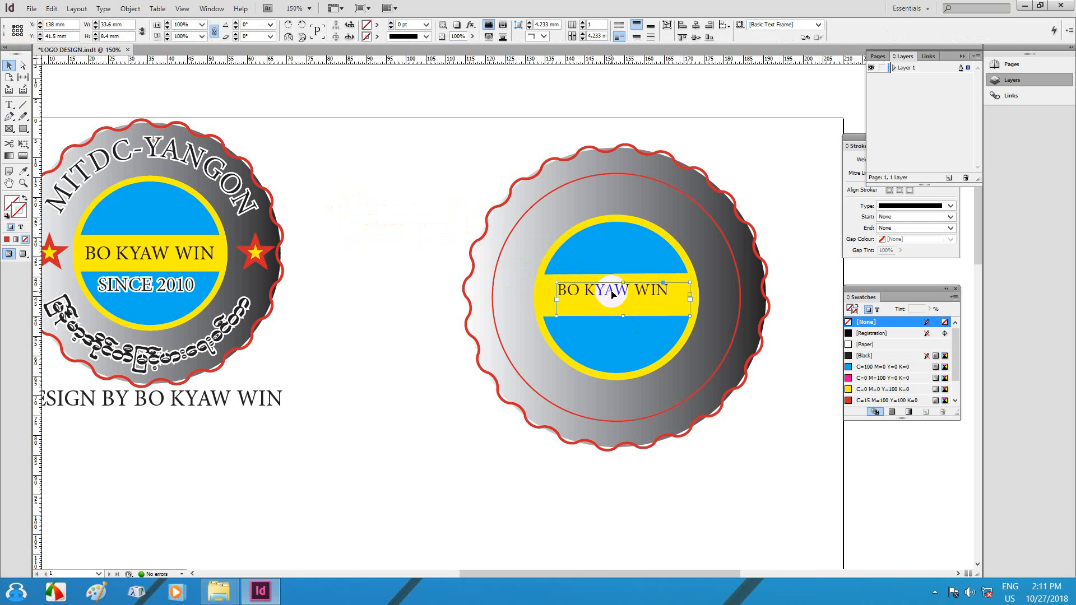
click(9, 105)
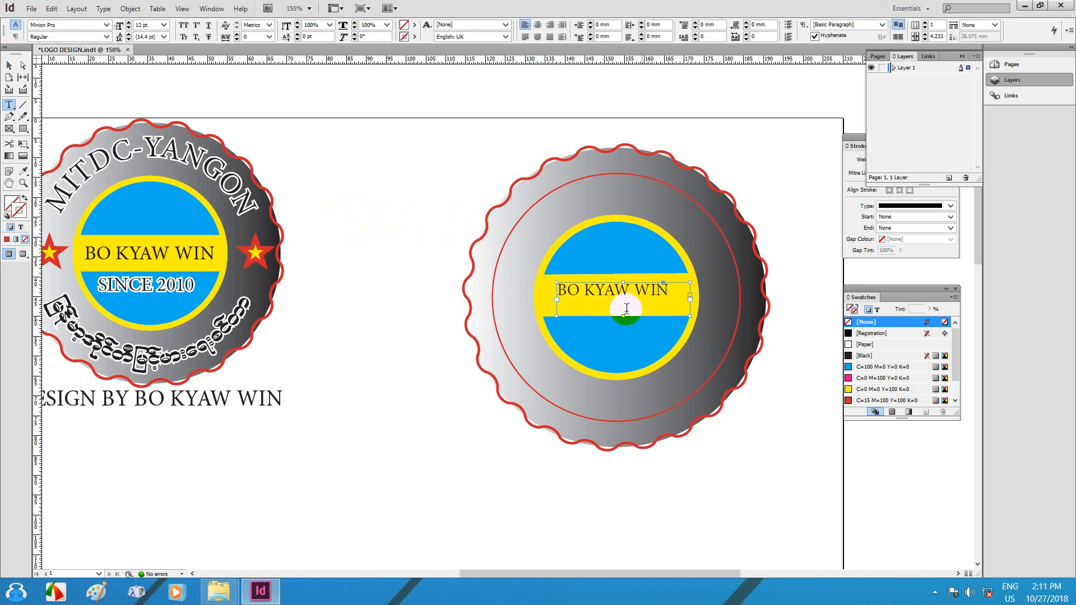
triple_click(626, 309)
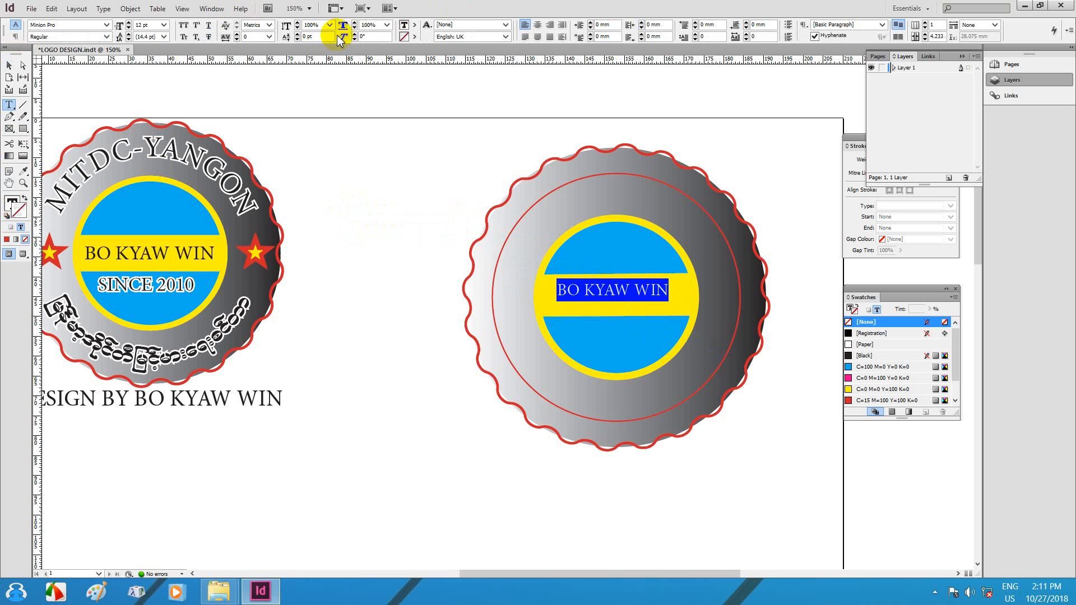
click(128, 22)
click(128, 23)
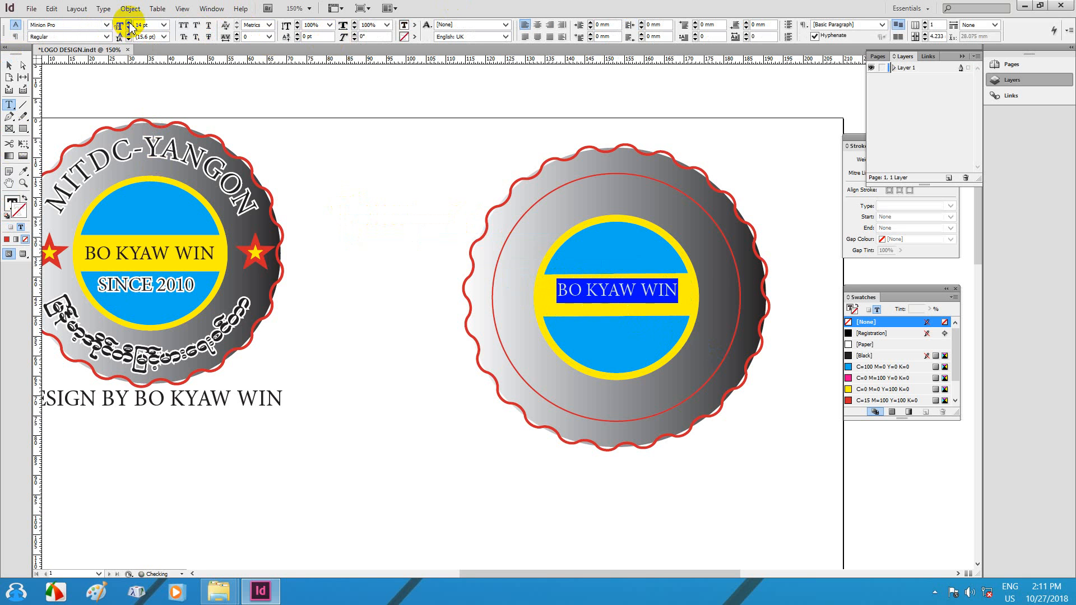
click(128, 23)
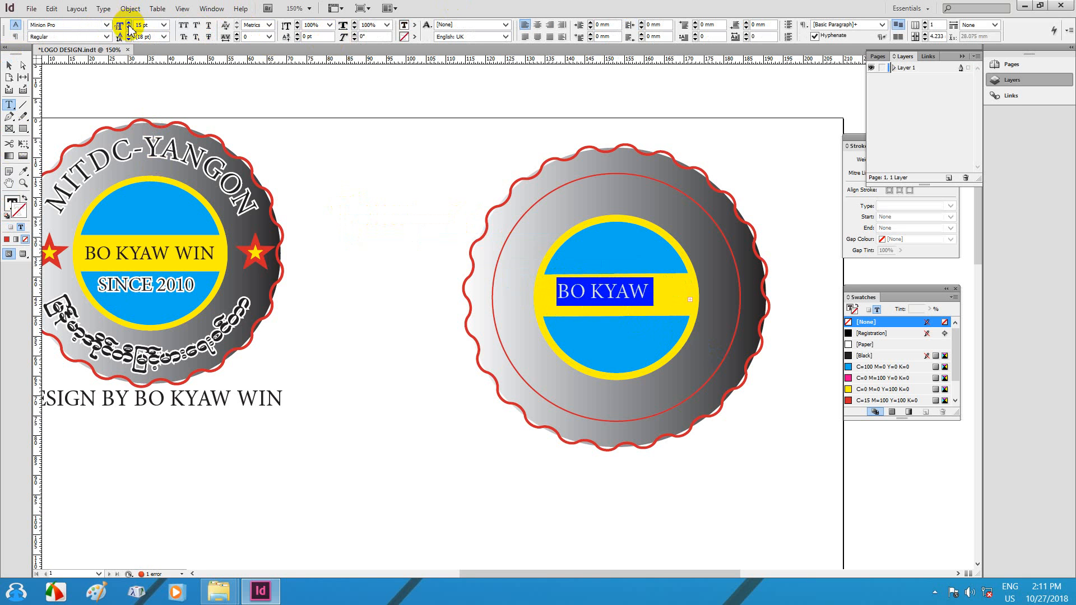
click(128, 27)
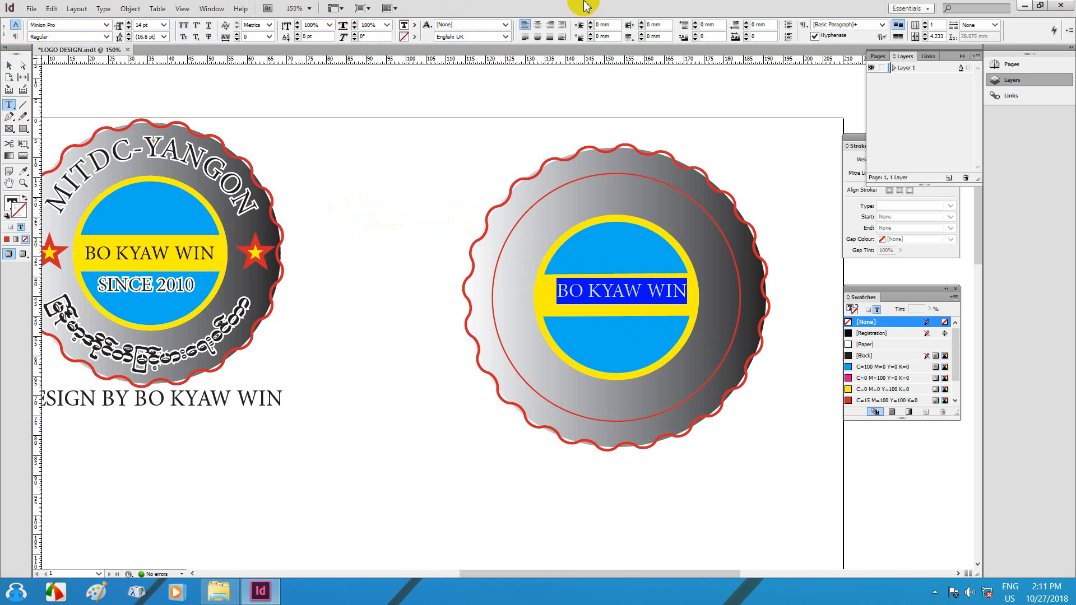
Step: Nudge the name frame and shrink its height and width to fit the yellow band
click(10, 65)
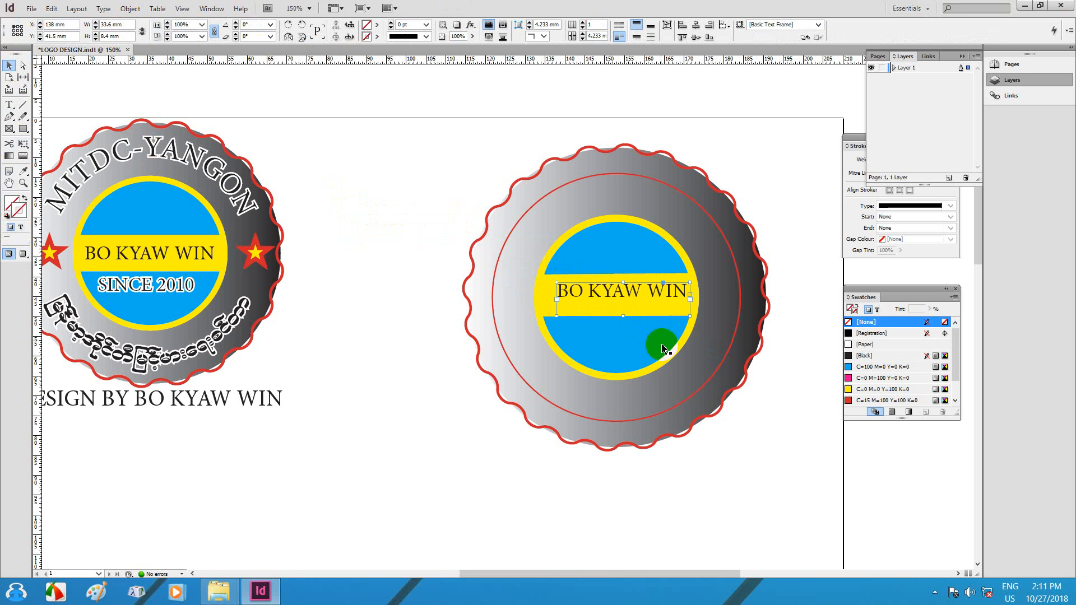
click(615, 295)
drag(615, 295, 619, 296)
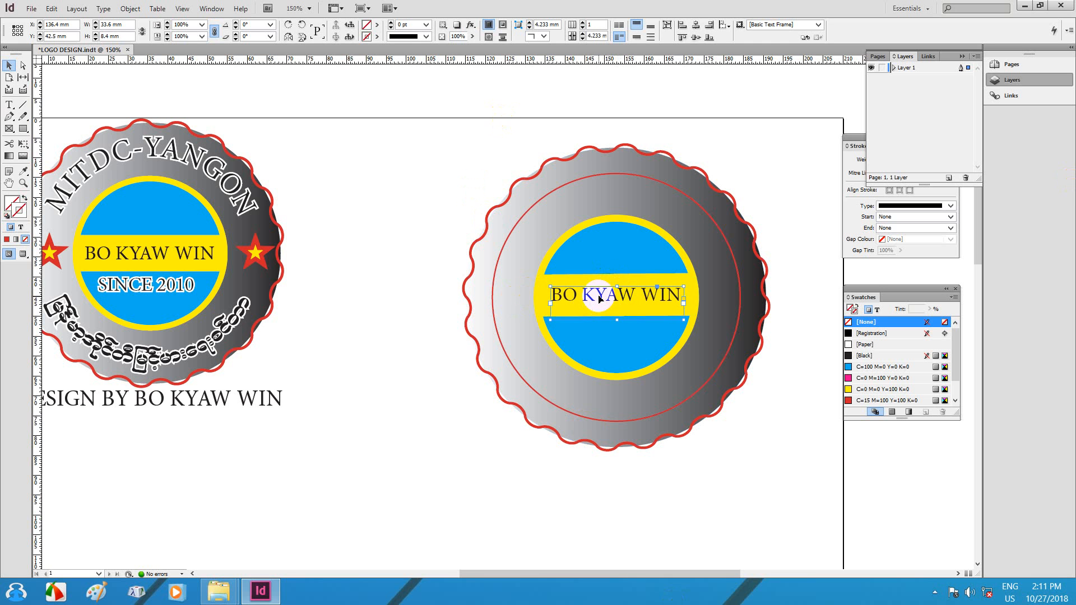
mouse_move(617, 320)
mouse_down()
mouse_move(617, 331)
mouse_move(613, 305)
mouse_up()
drag(683, 300, 682, 304)
Step: Duplicate the name frame into the lower blue band and retype it as SINCE 2010
click(402, 312)
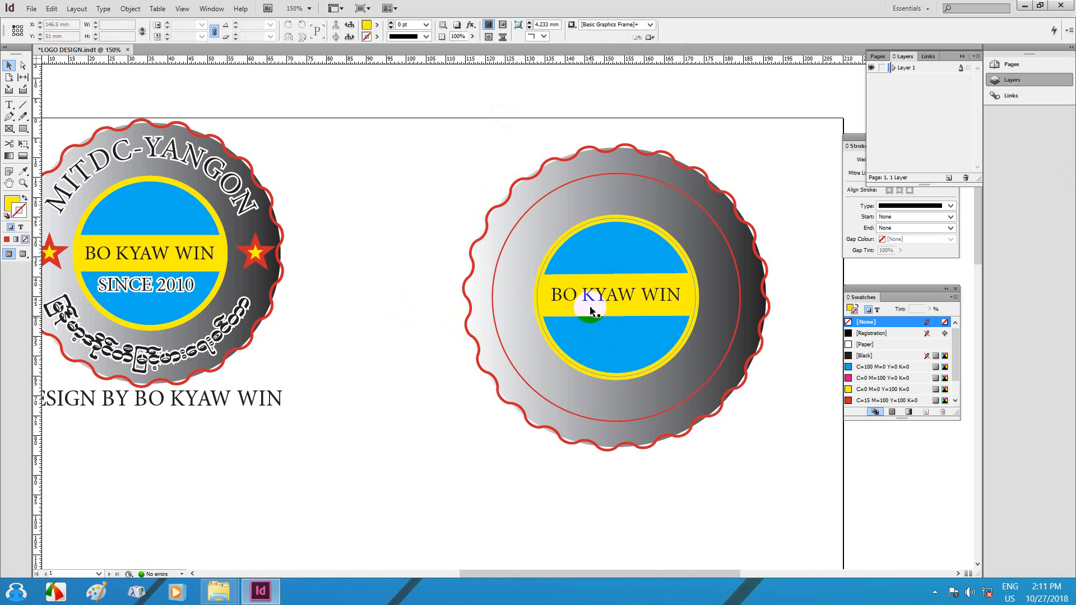
drag(601, 296, 600, 329)
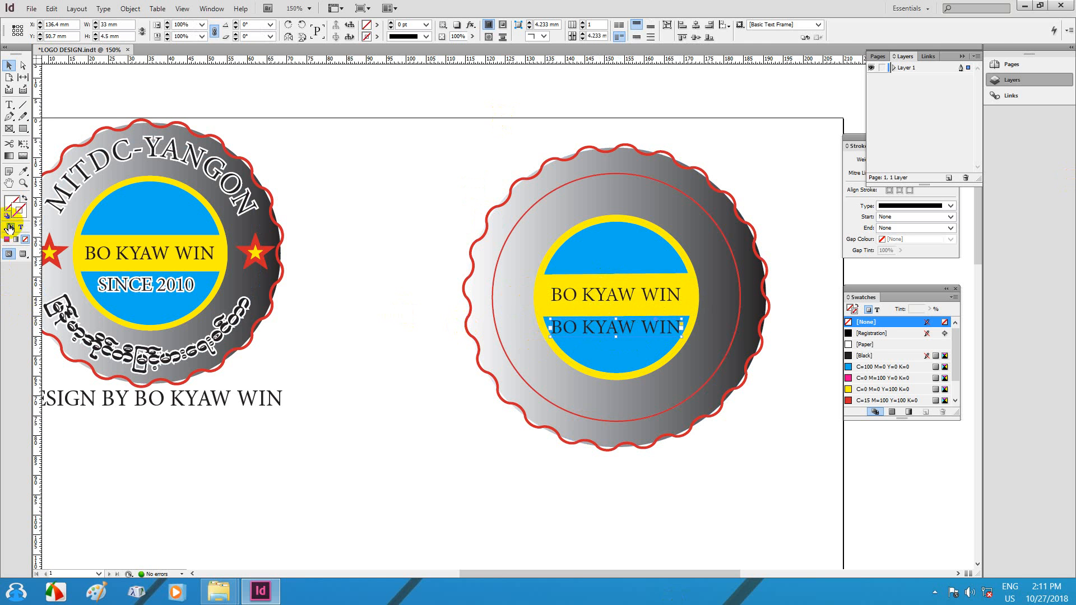
click(10, 112)
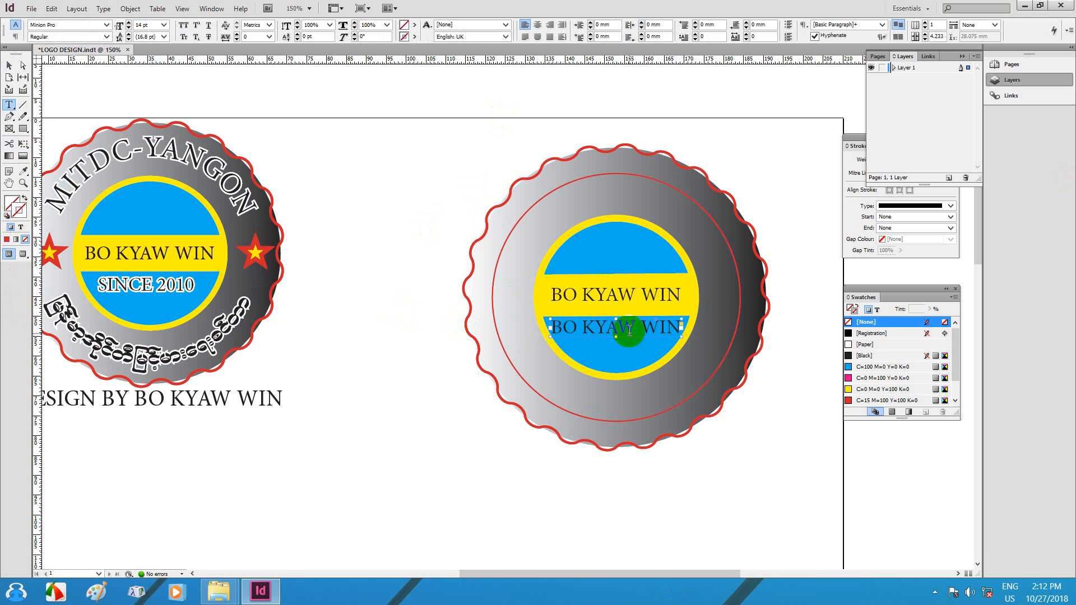
triple_click(629, 328)
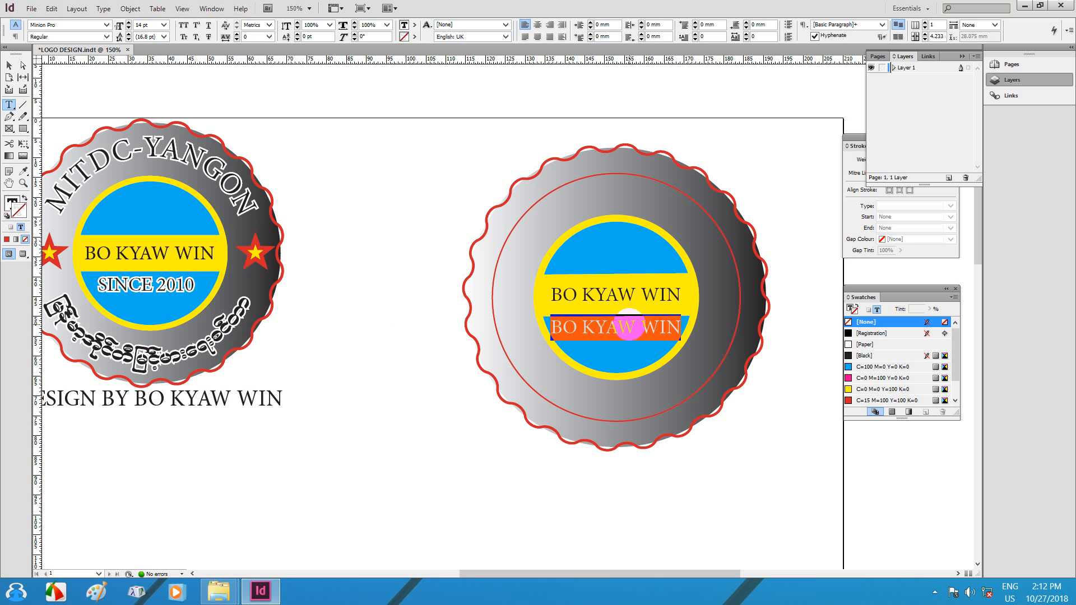
text(si)
key(BackSpace)
key(BackSpace)
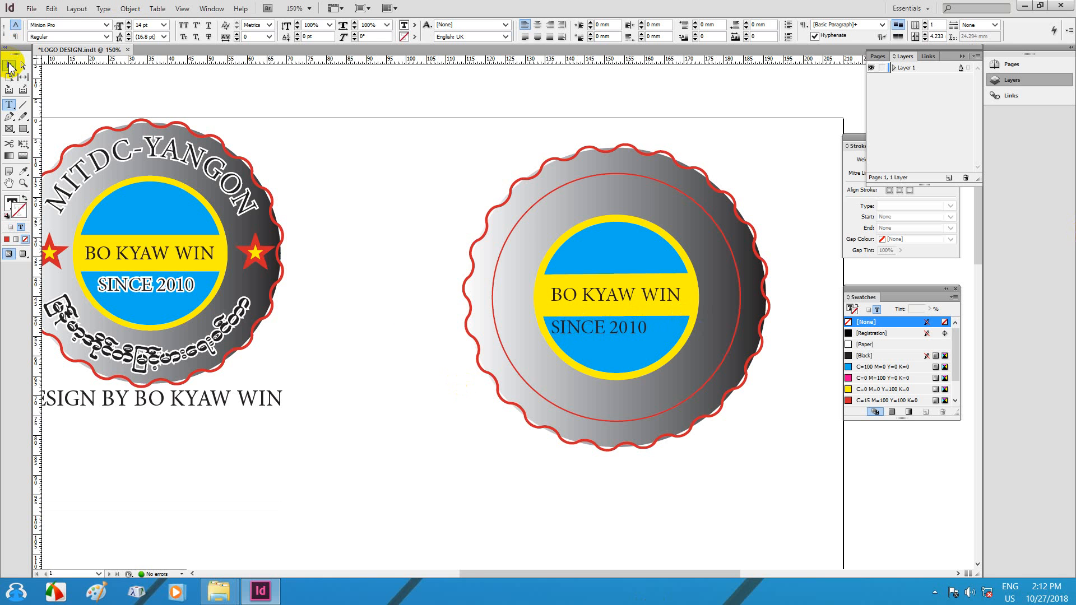
click(10, 67)
drag(566, 324, 598, 334)
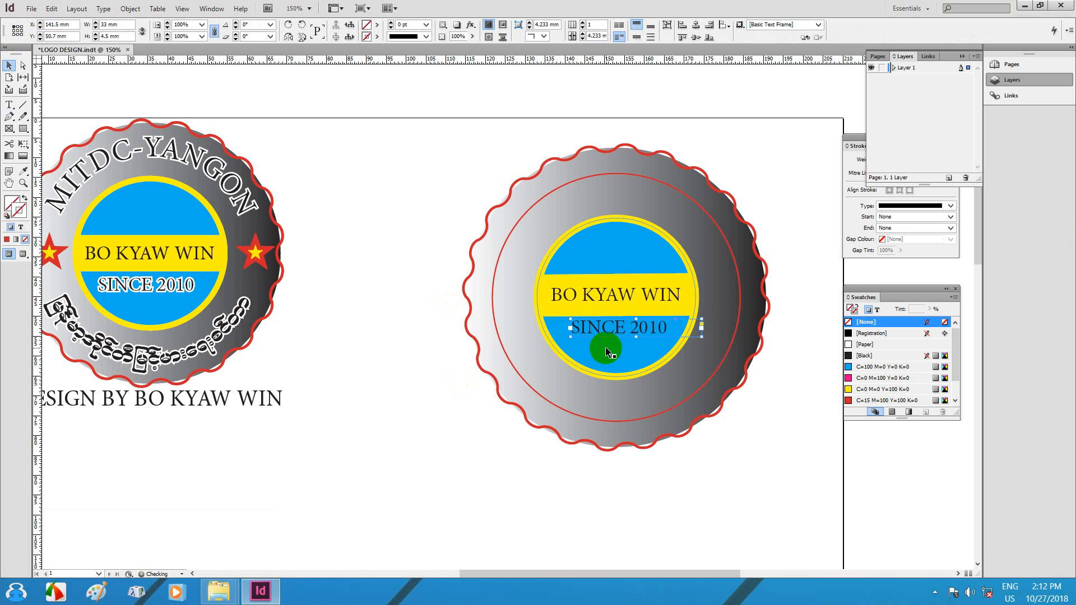
click(531, 459)
click(622, 330)
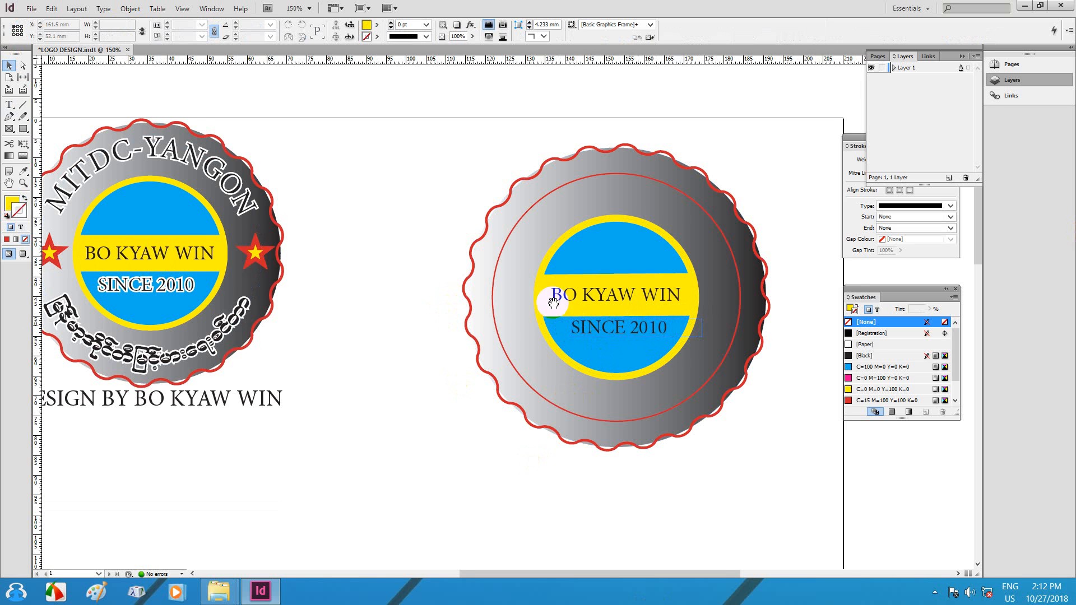
drag(549, 289, 574, 282)
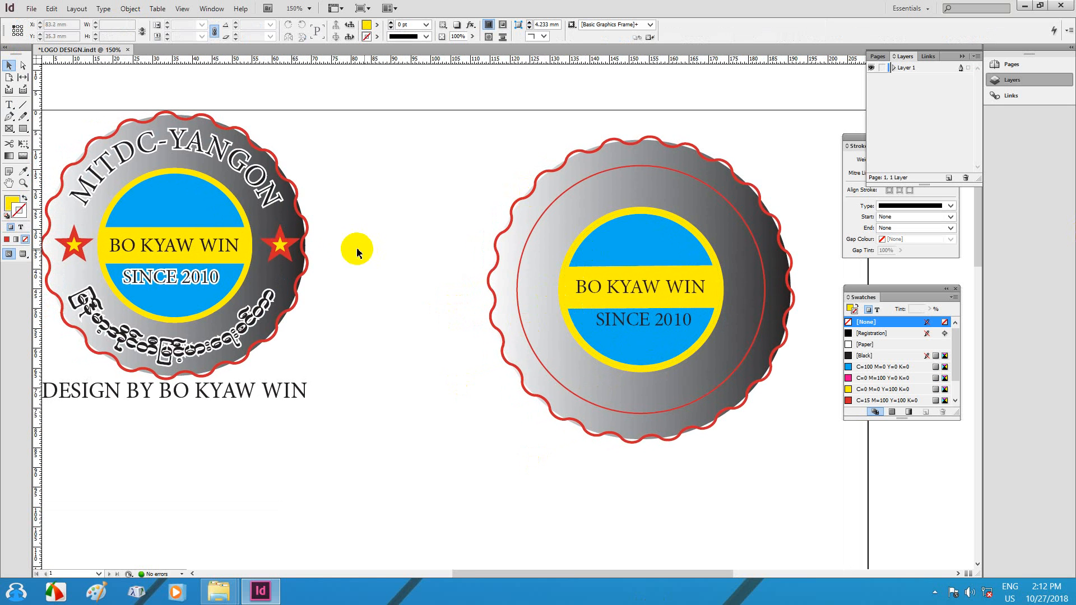
click(232, 249)
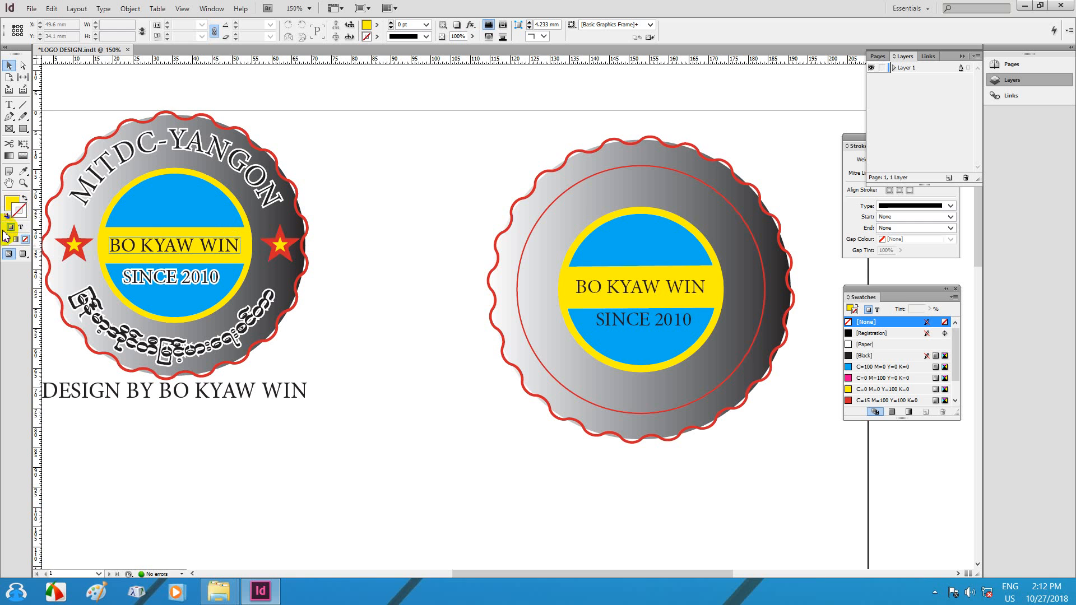
click(8, 106)
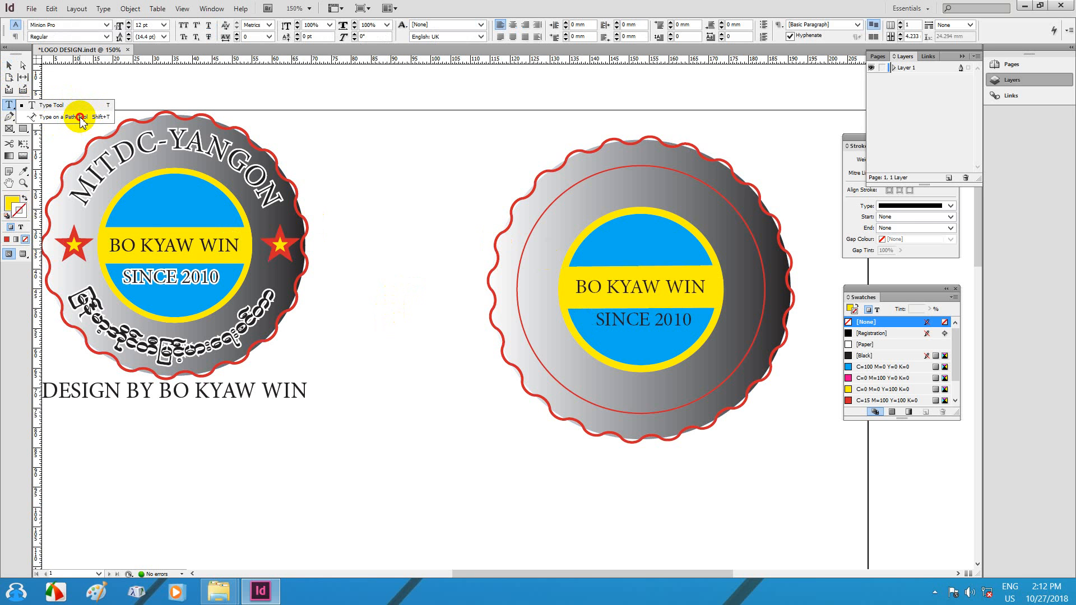
Step: Type MITDC-YANGON along the inner red circle and enlarge it to 19 pt
click(80, 118)
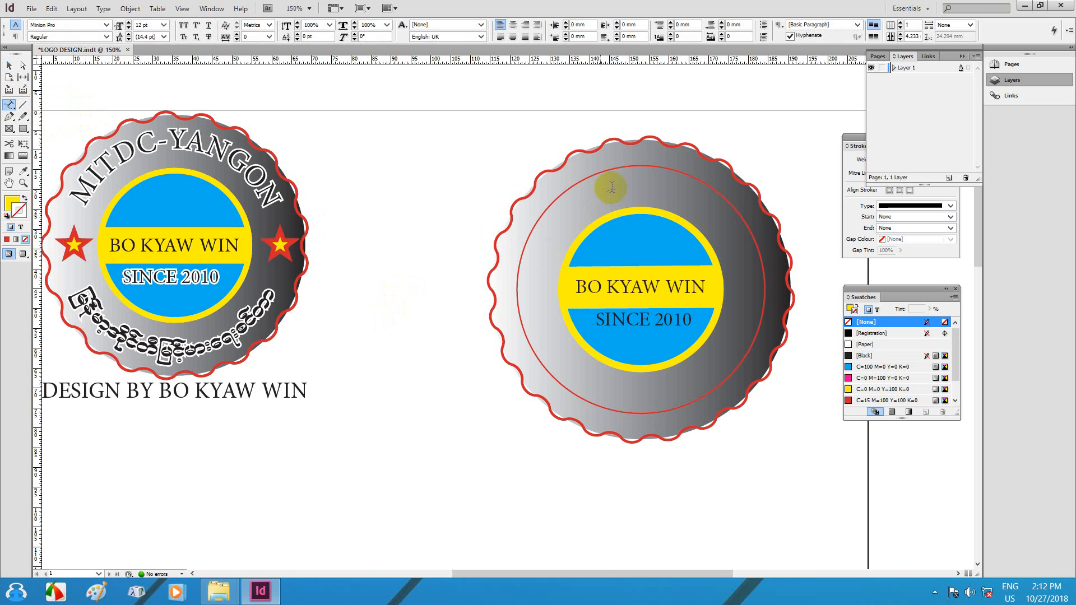
click(617, 168)
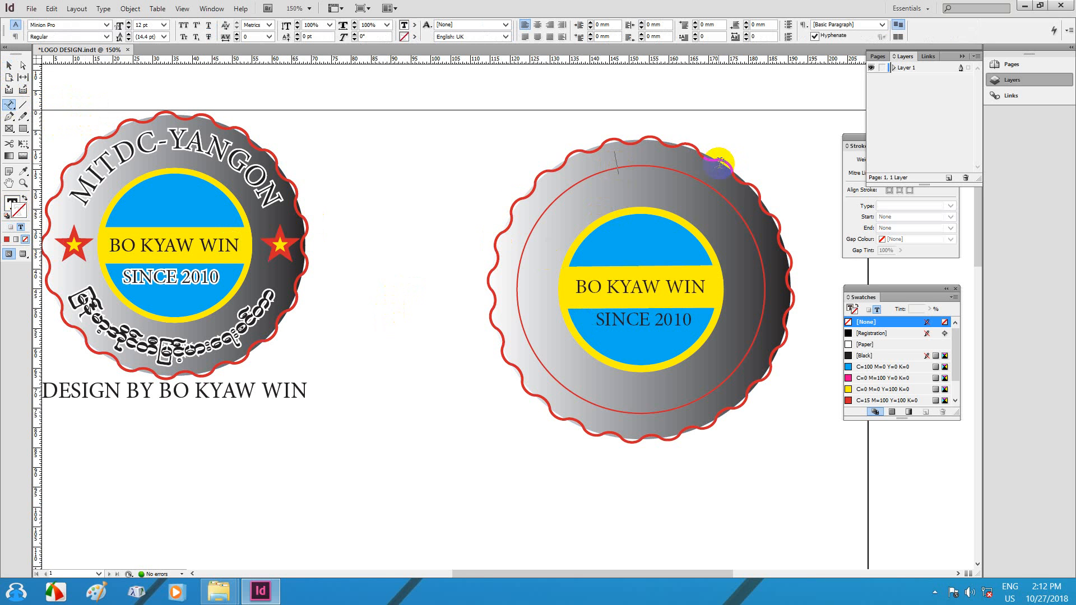
text(MITDC-YANGON)
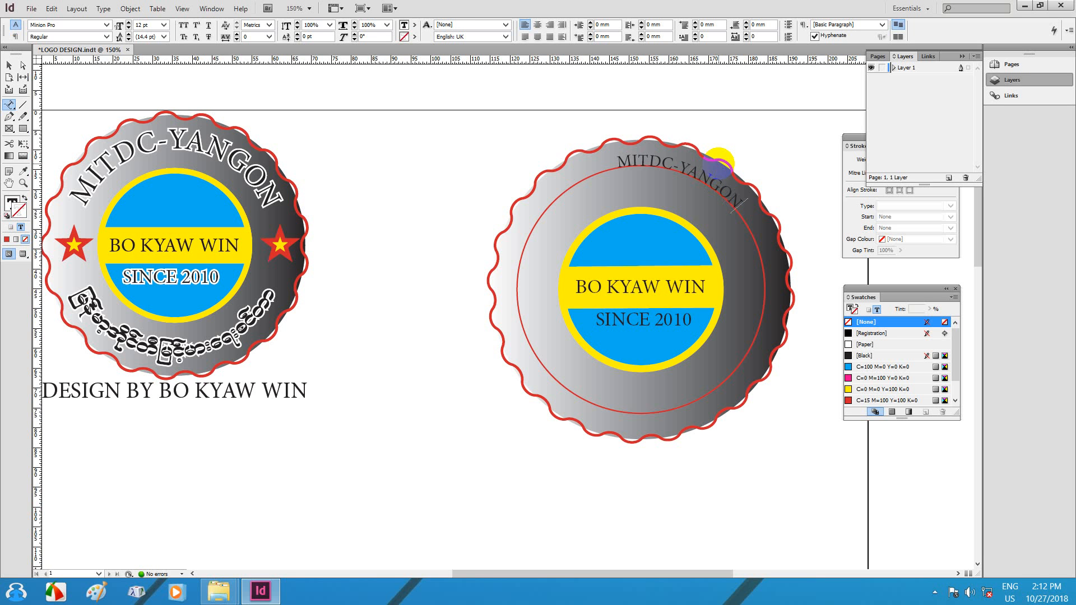
key(ctrl+a)
click(129, 23)
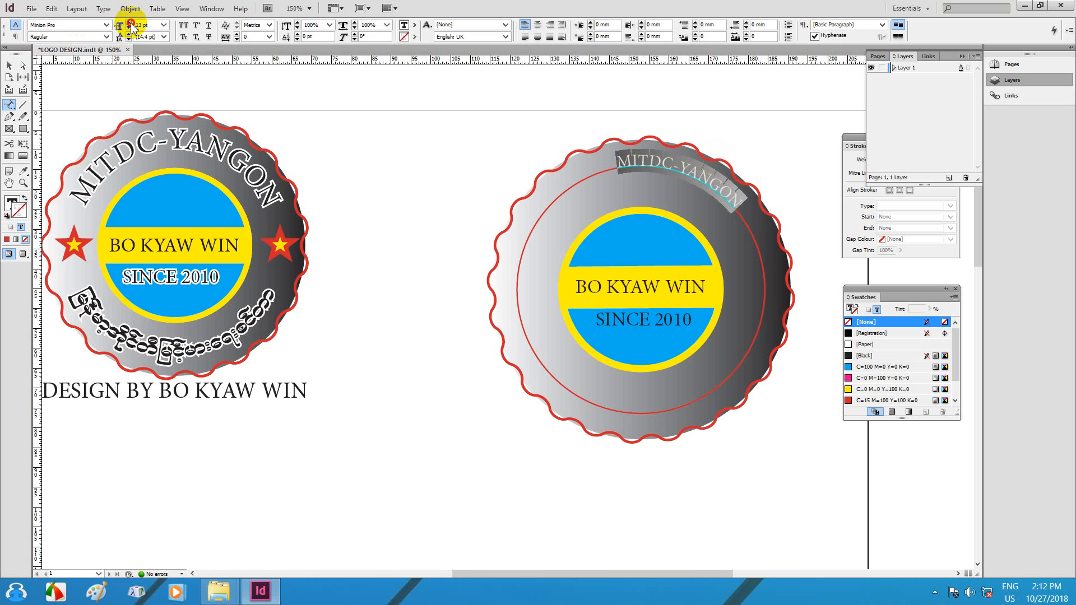
click(129, 23)
click(129, 23)
click(129, 23)
click(129, 23)
click(128, 23)
click(129, 23)
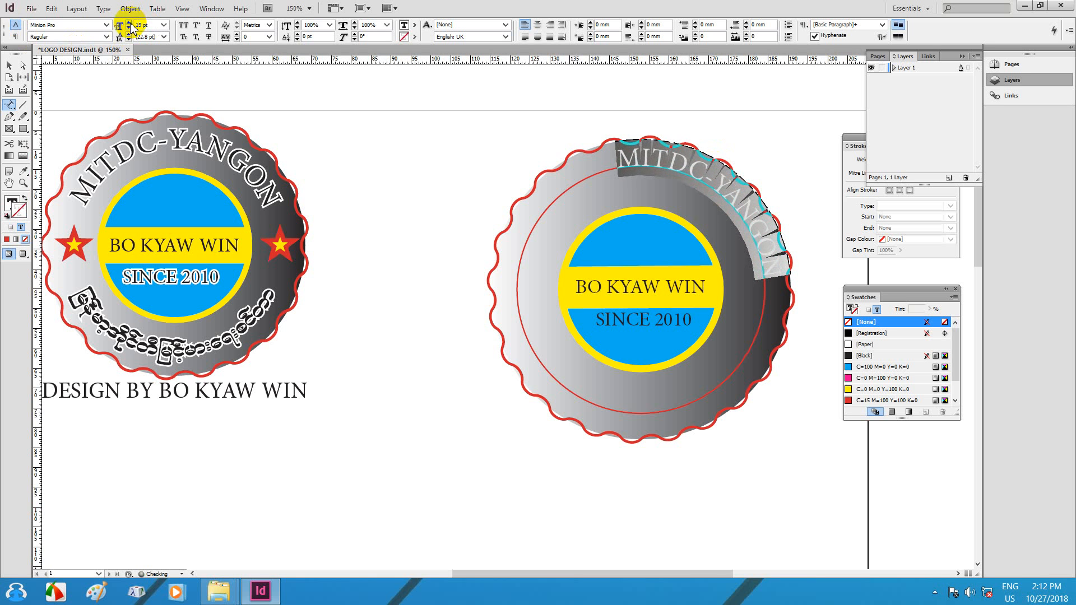
Step: Shrink the text circle slightly and adjust the path text's start and end so MITDC-YANGON shows fully
click(8, 65)
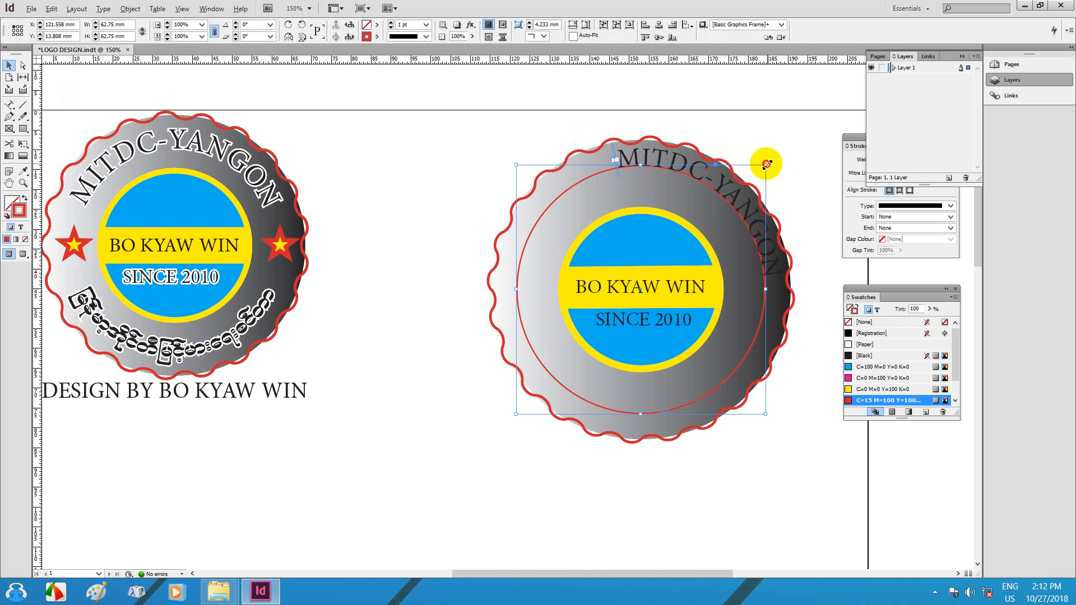
drag(766, 164, 759, 179)
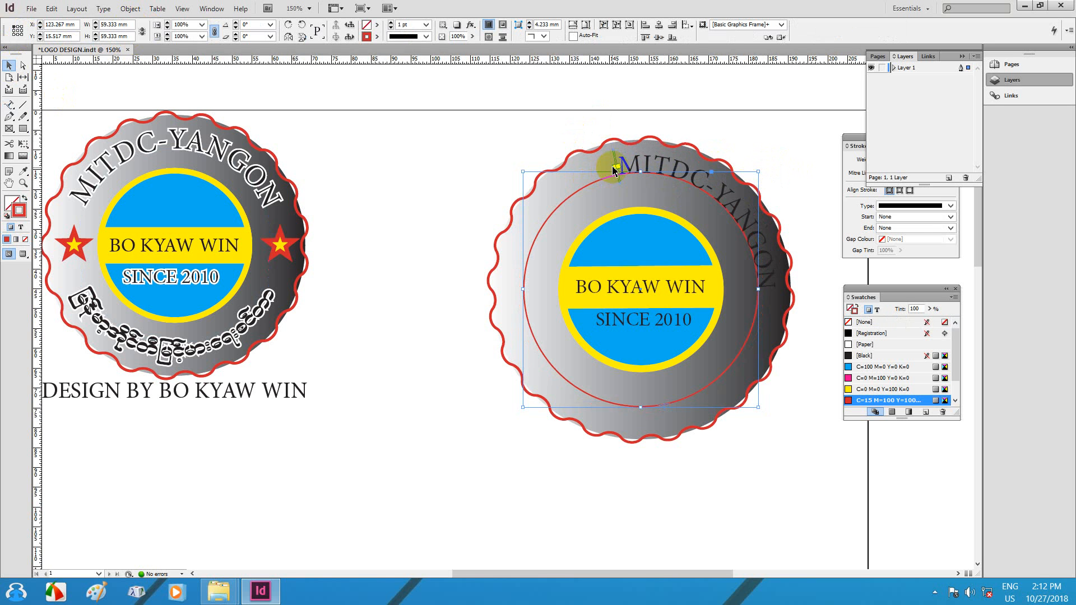
drag(609, 164, 497, 211)
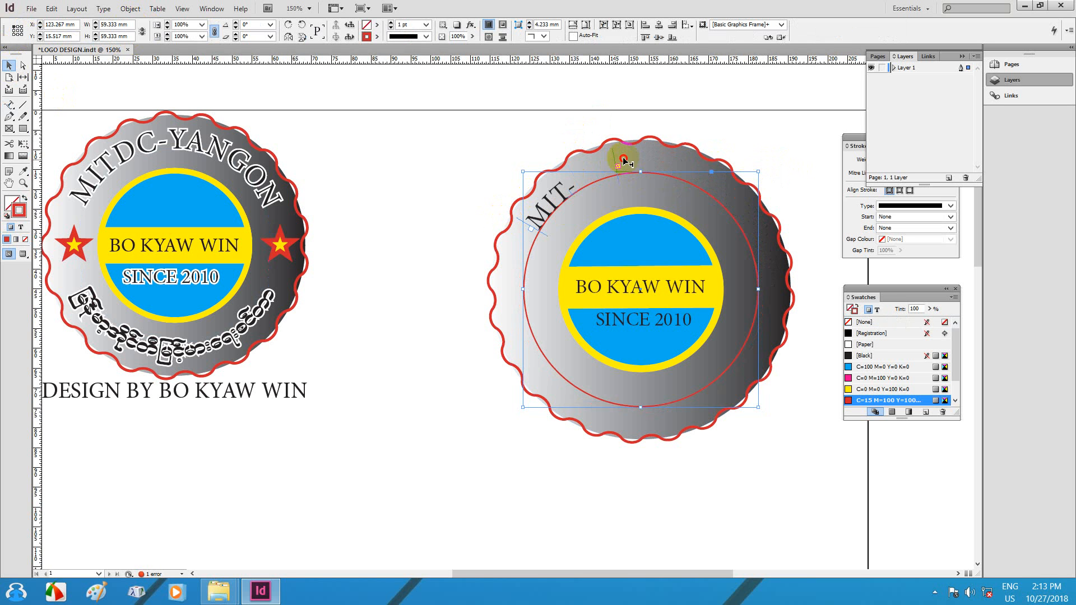
drag(623, 161, 766, 289)
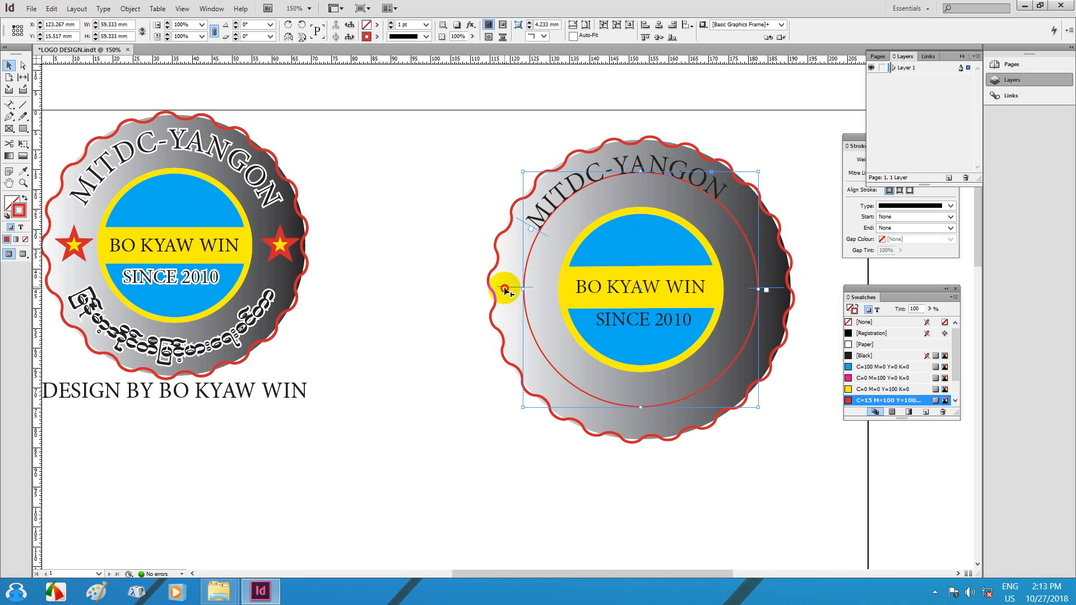
mouse_move(505, 289)
mouse_down()
mouse_move(550, 245)
mouse_move(523, 263)
mouse_move(519, 284)
mouse_up()
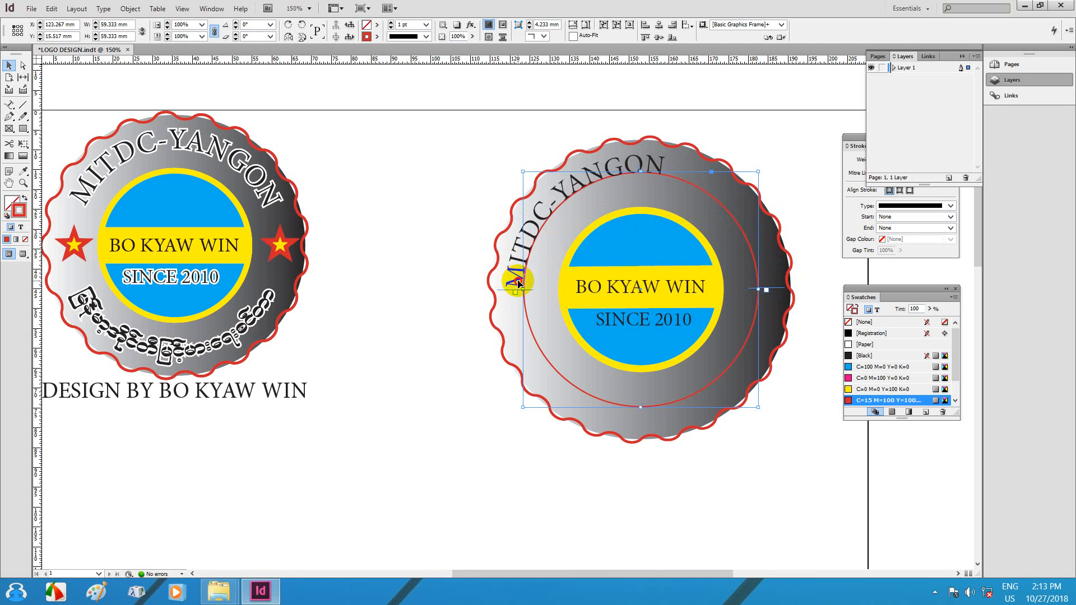
double_click(518, 283)
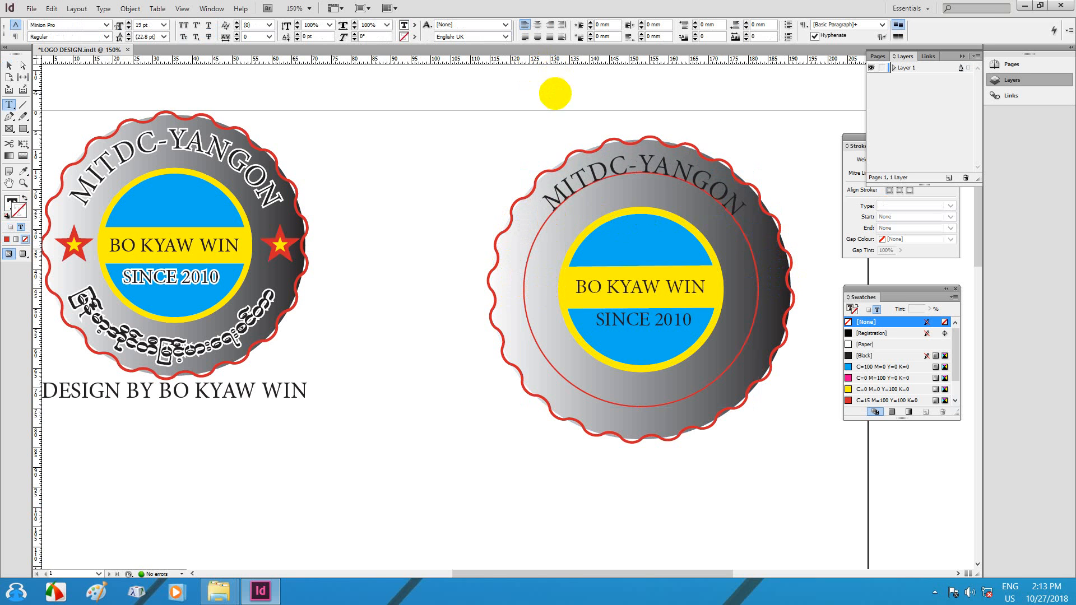
Step: Add a horizontal guide across the right badge and enlarge the arc text to 20 pt
drag(557, 58, 572, 212)
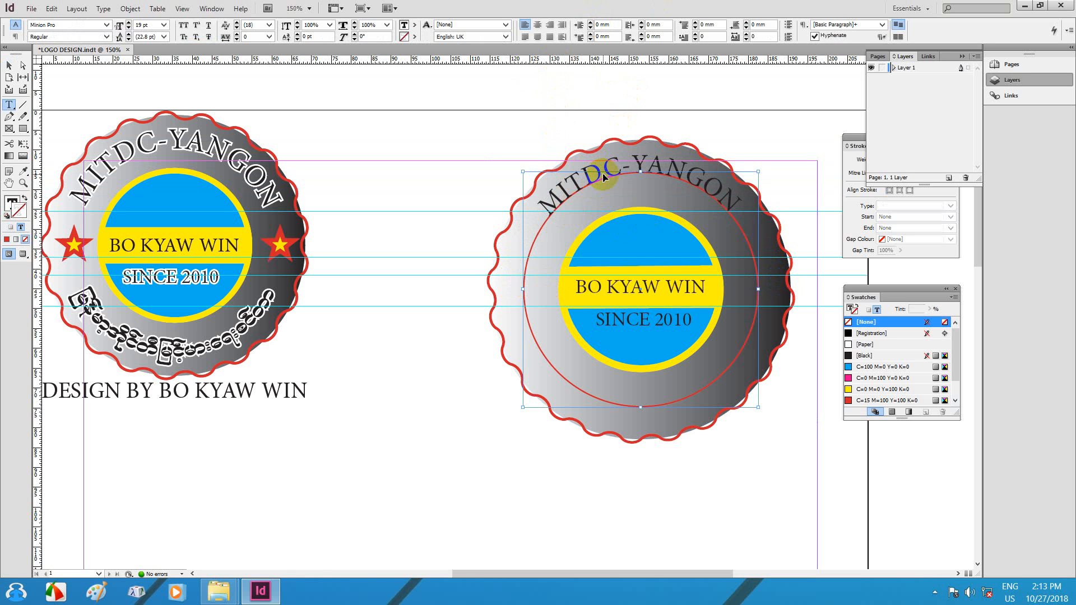
triple_click(601, 171)
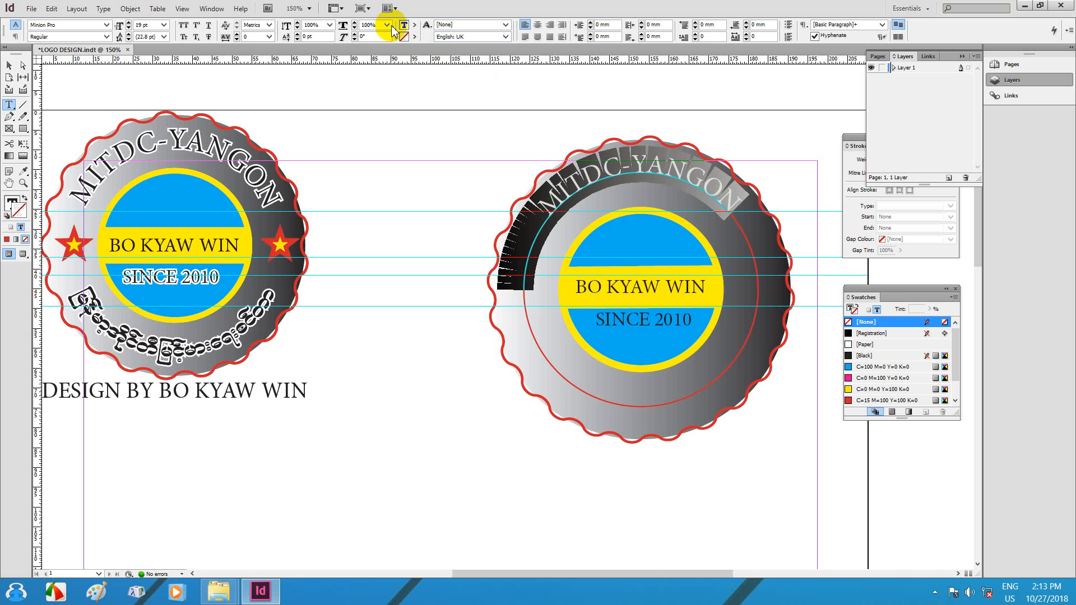
click(129, 23)
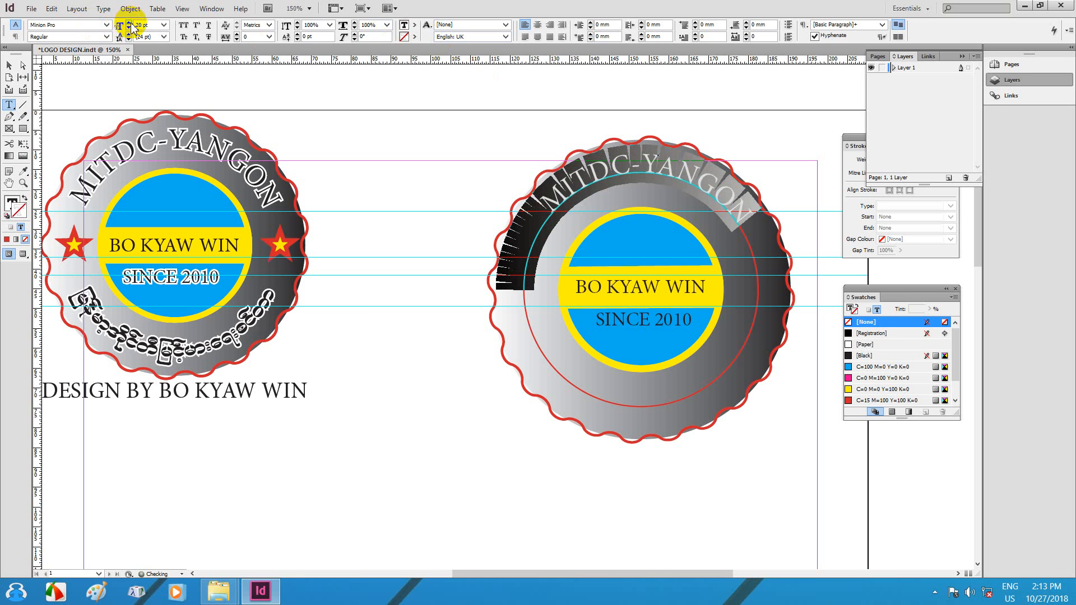
click(9, 66)
Step: Save the logo, then place a copy of the MITDC-YANGON text circle between the badges
click(611, 240)
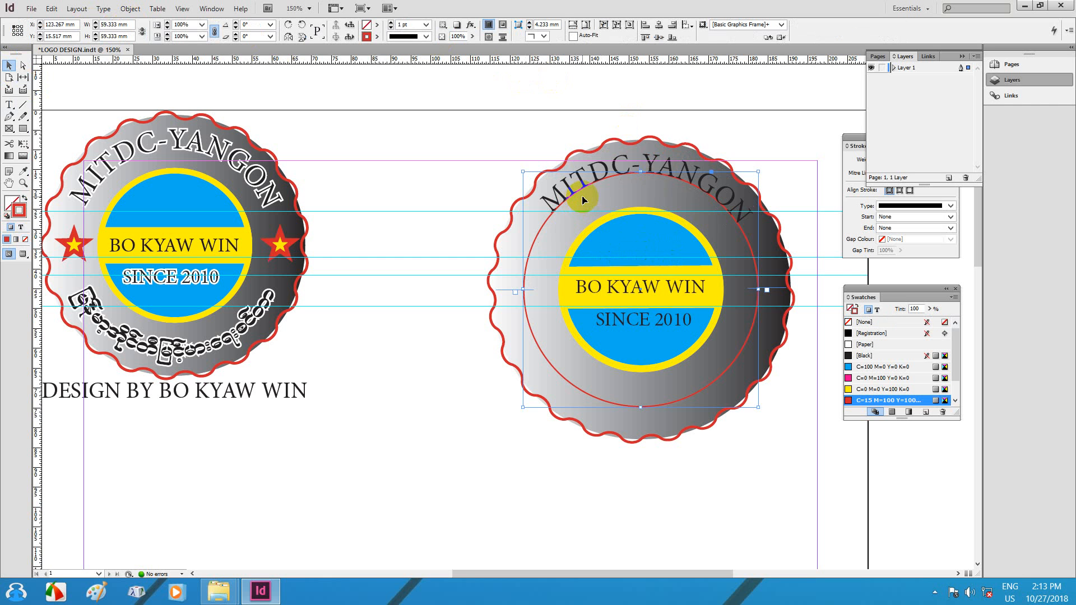
click(9, 105)
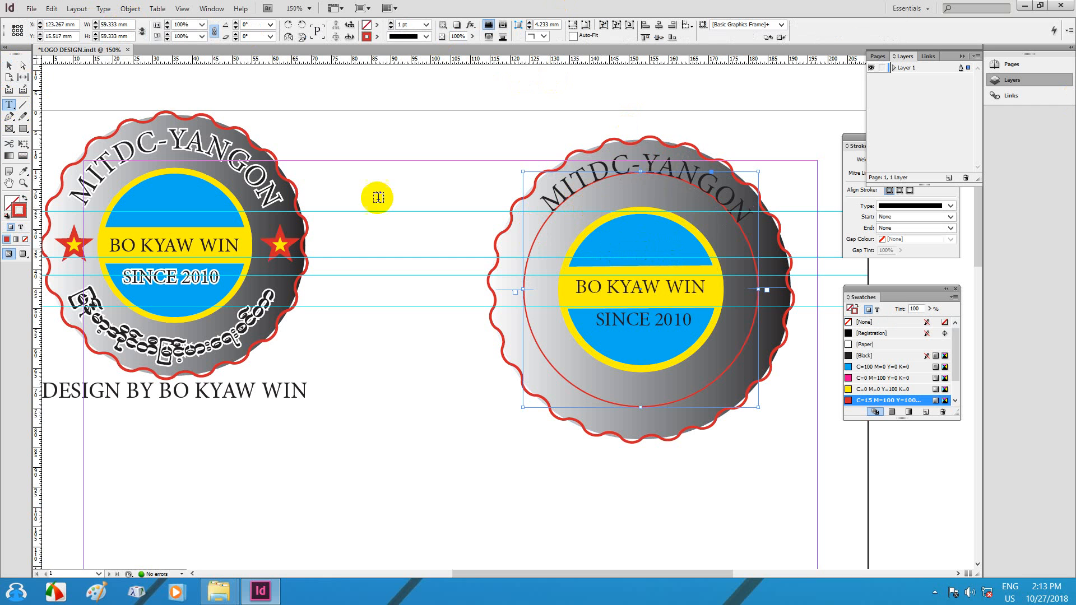
click(548, 212)
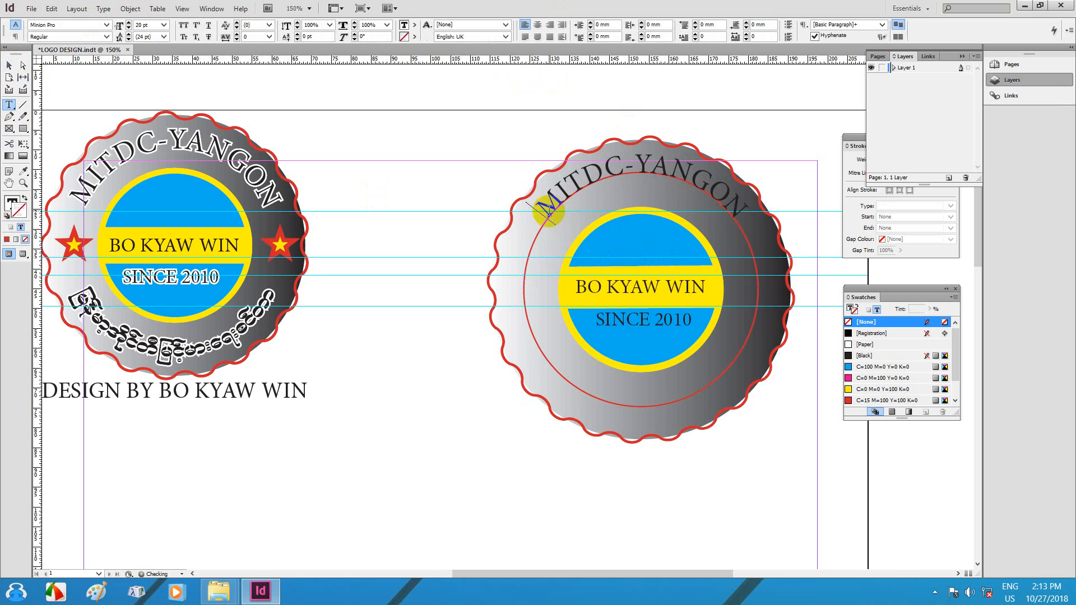
click(9, 65)
click(595, 248)
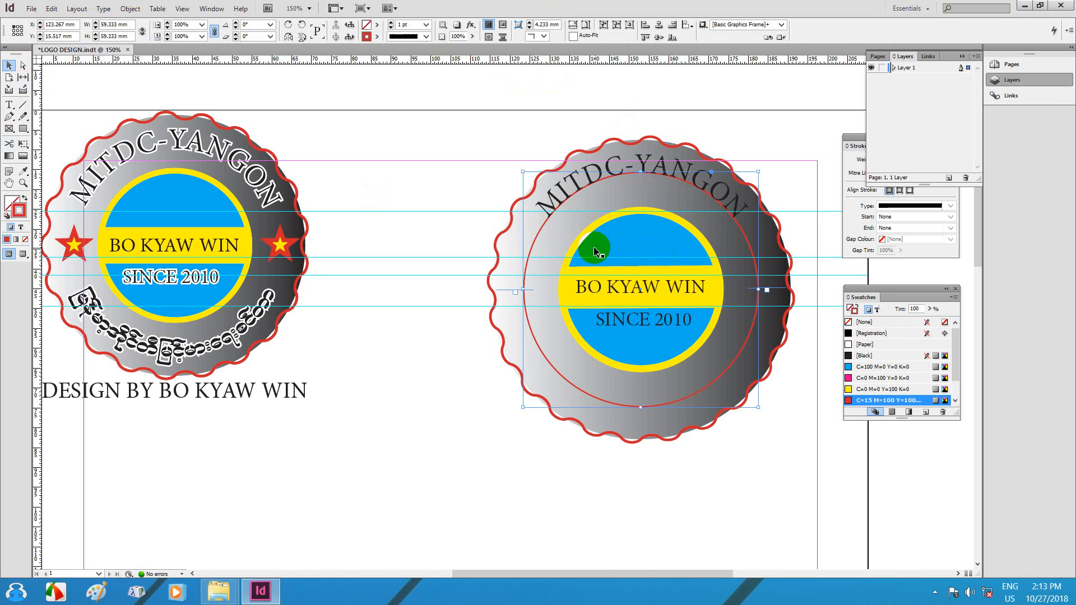
key(ctrl+s)
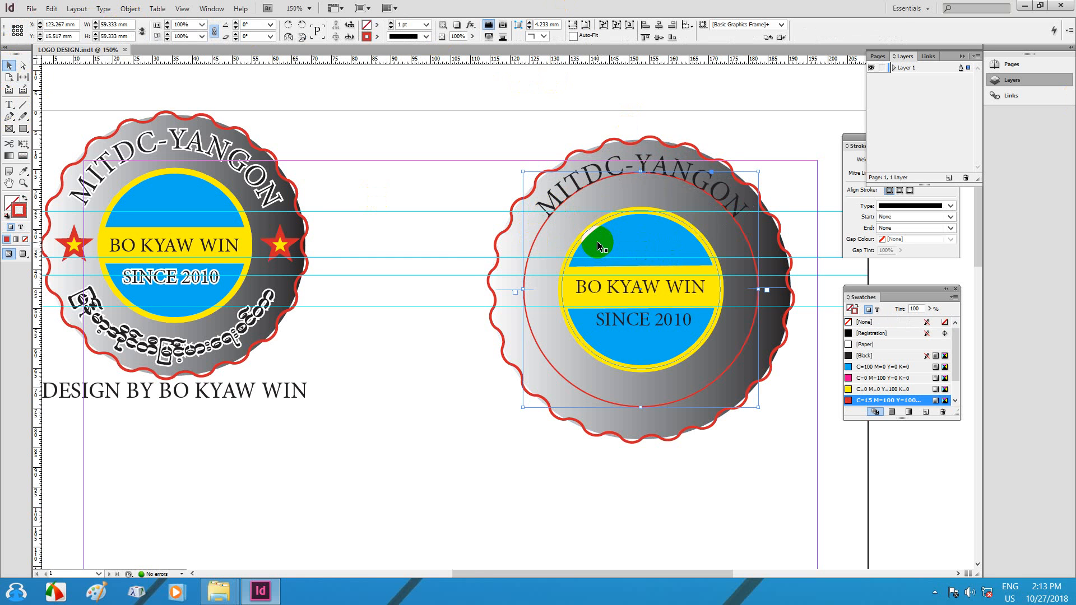
drag(680, 219, 684, 186)
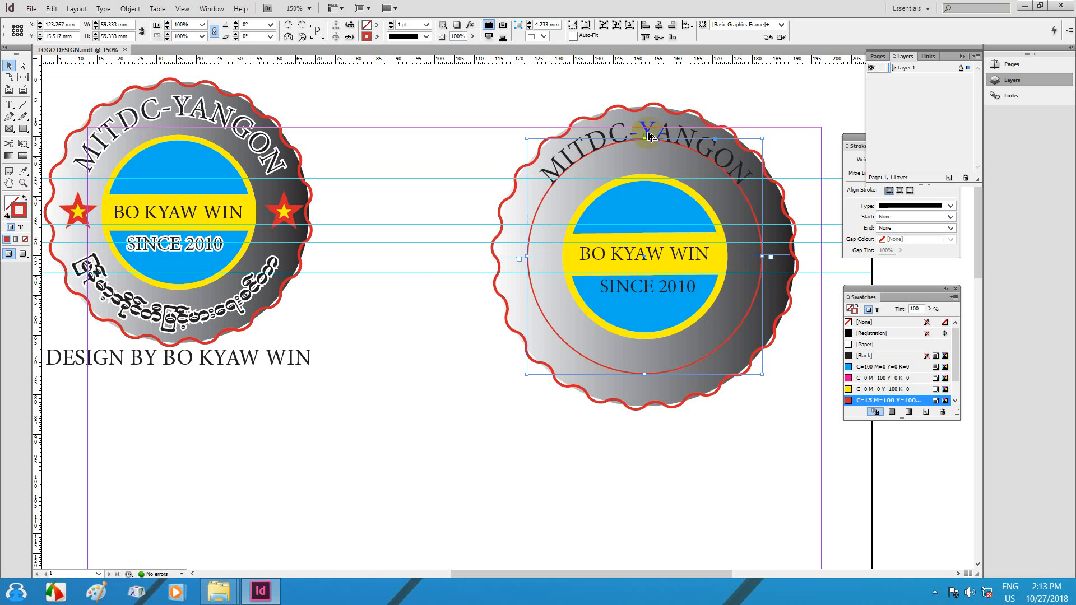
drag(649, 136, 380, 143)
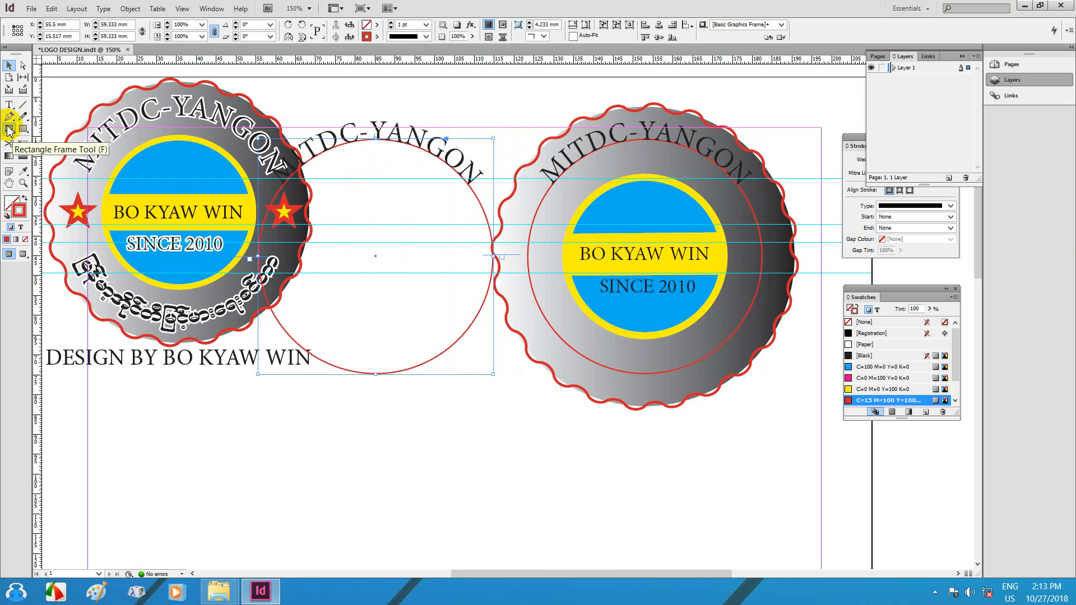
Step: Set the copied MITDC-YANGON arc text in the W19Art House font and retype it as Burmese text
click(9, 105)
triple_click(338, 136)
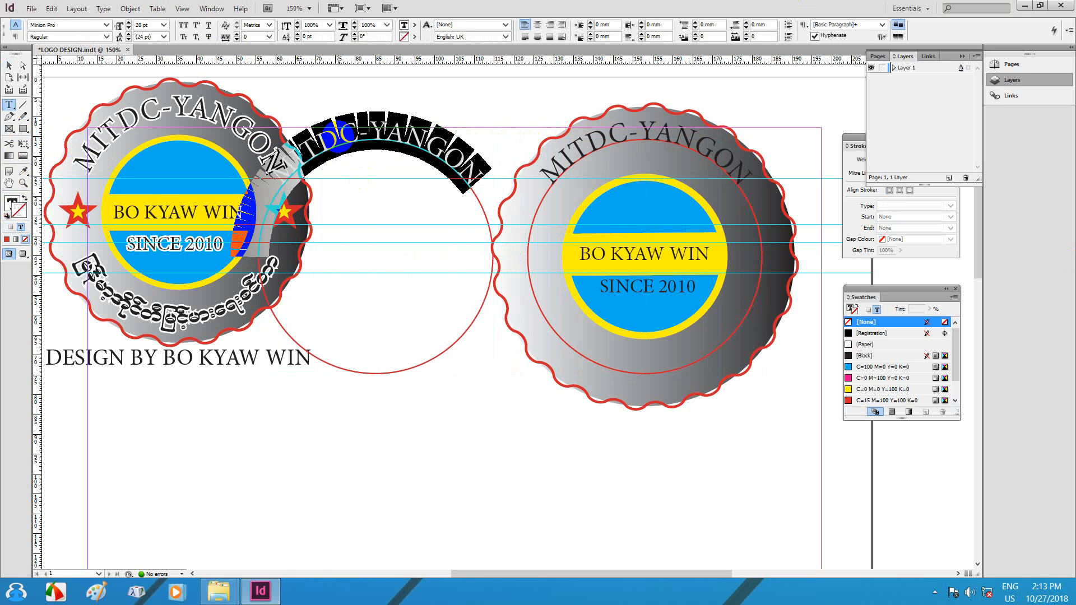
click(106, 25)
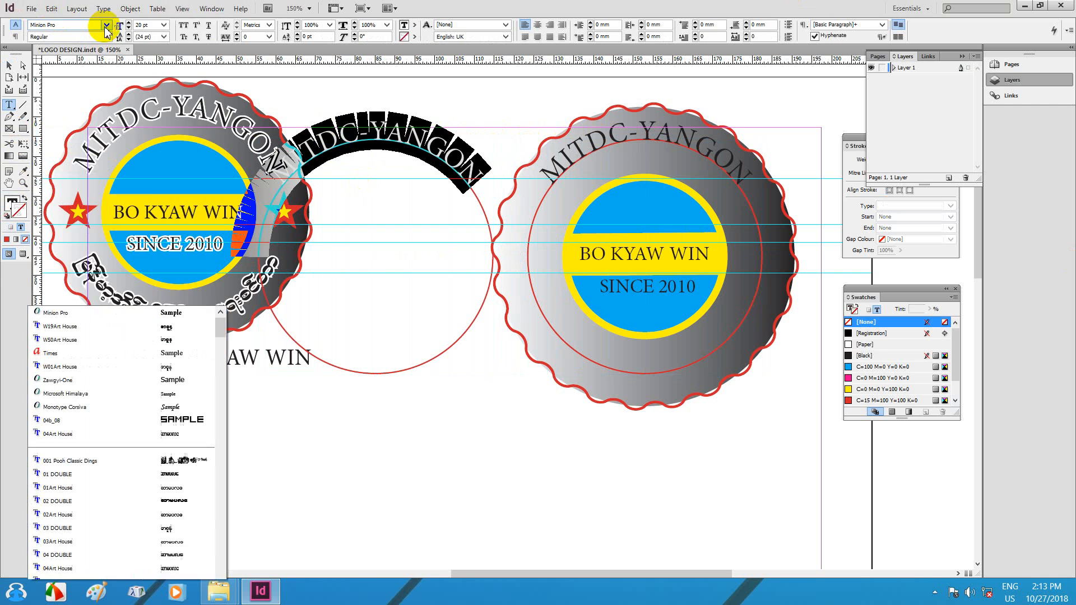
click(65, 20)
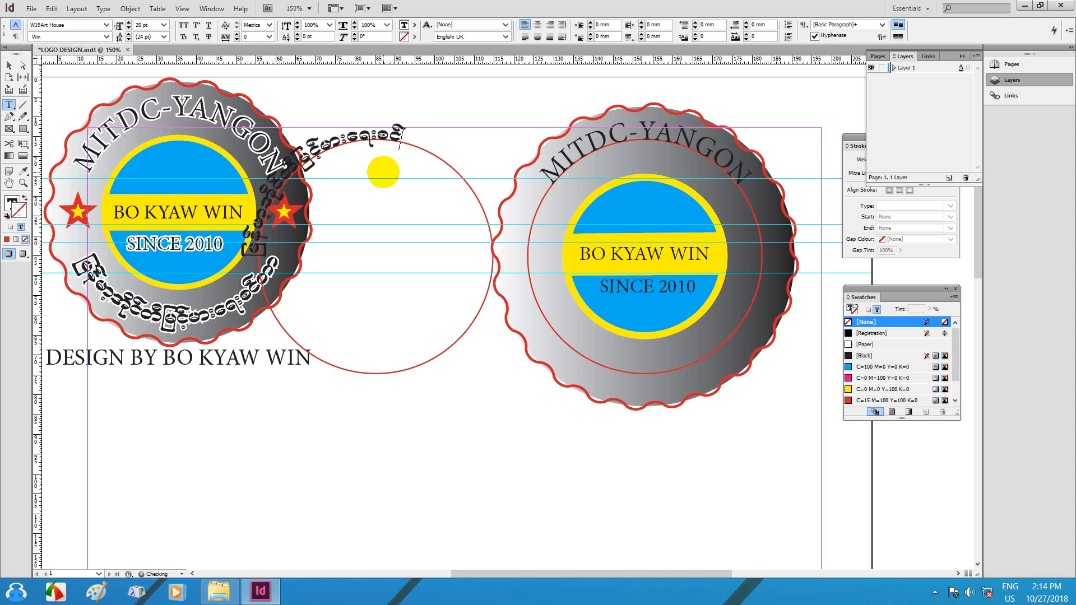
text(wm)
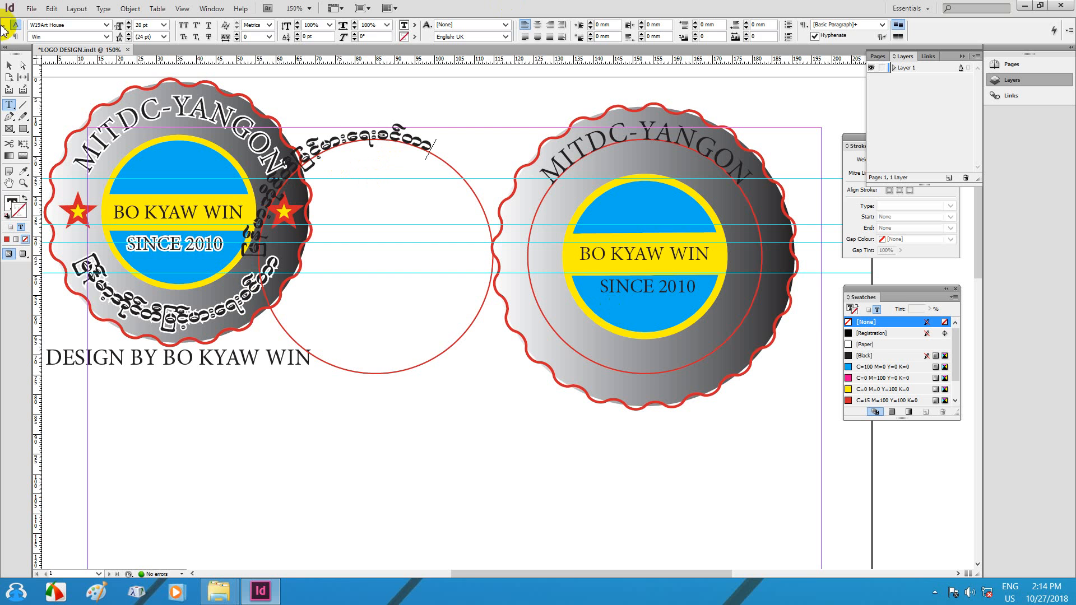
click(9, 66)
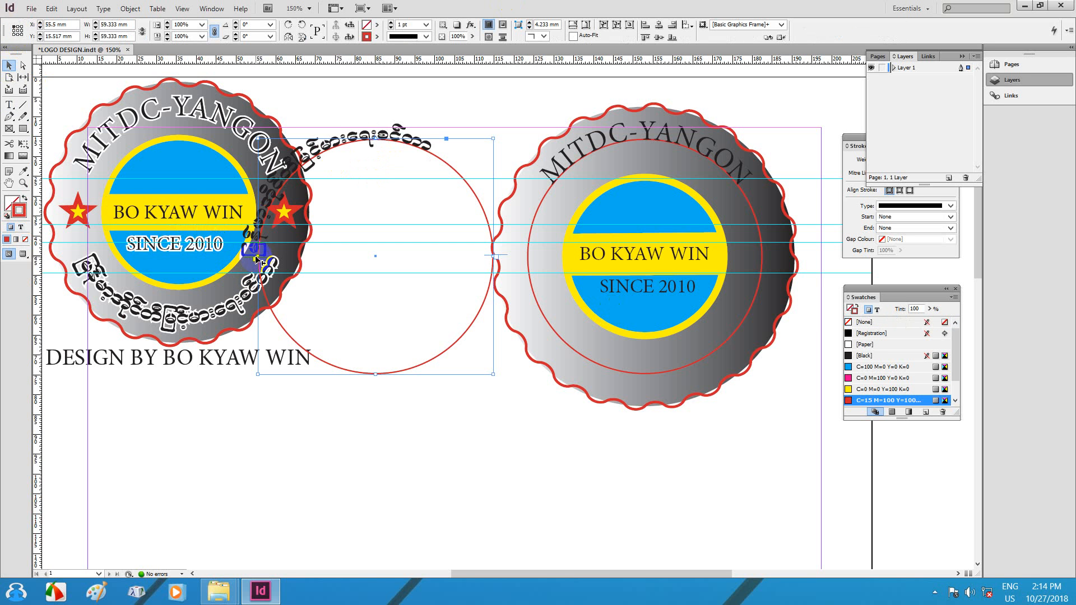
Step: Drag the path text brackets so the Burmese text starts at the upper left and runs down the right side
drag(257, 259, 375, 148)
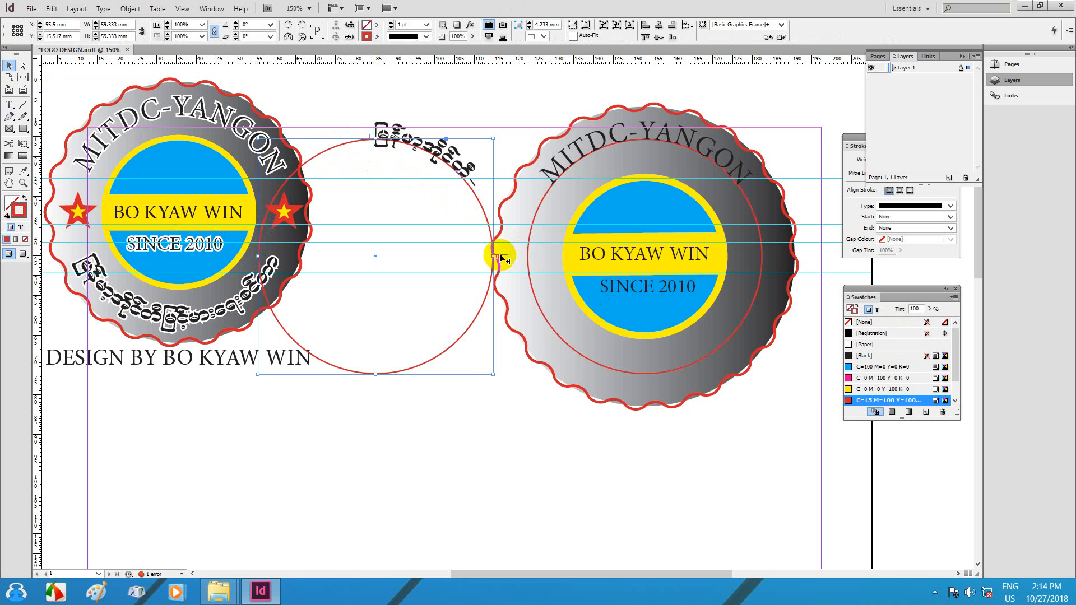
drag(500, 257, 459, 343)
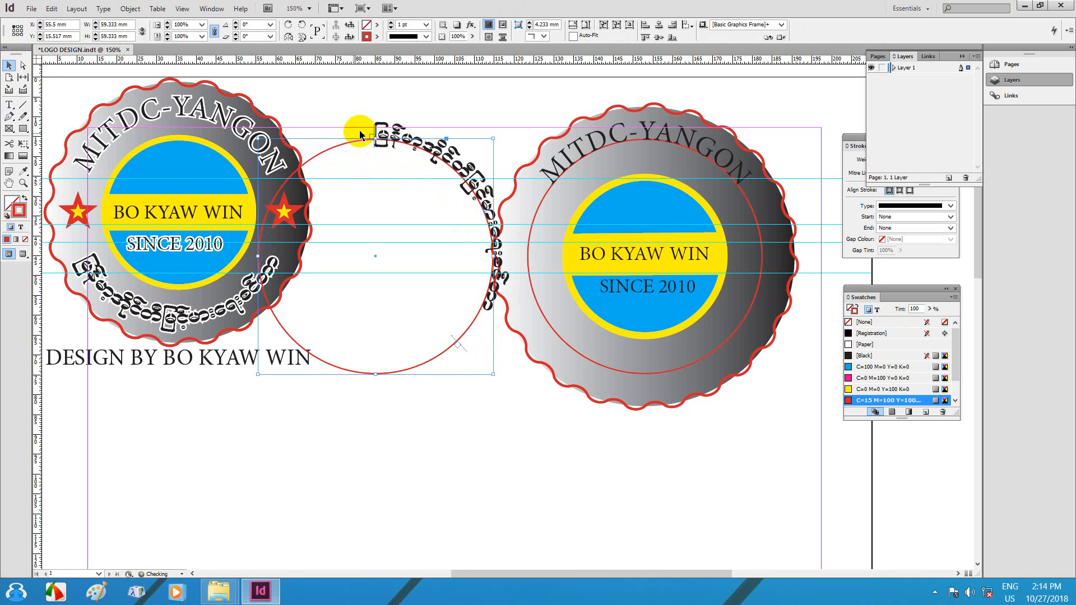
drag(361, 135, 271, 186)
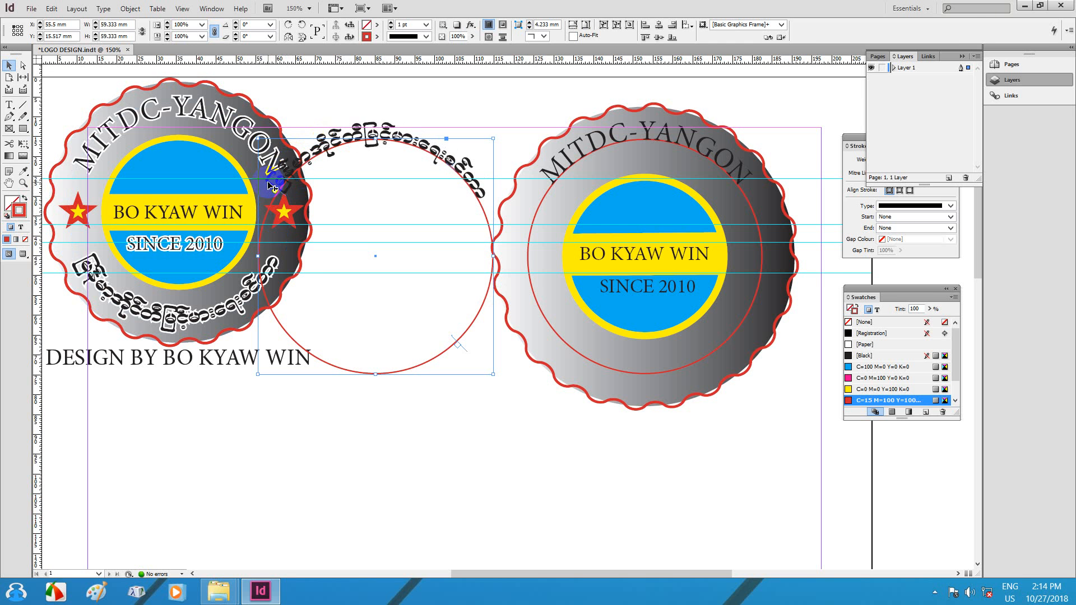
Step: Flip the Burmese arc text to the other side of its path using Type on a Path Options
double_click(379, 140)
key(ctrl+a)
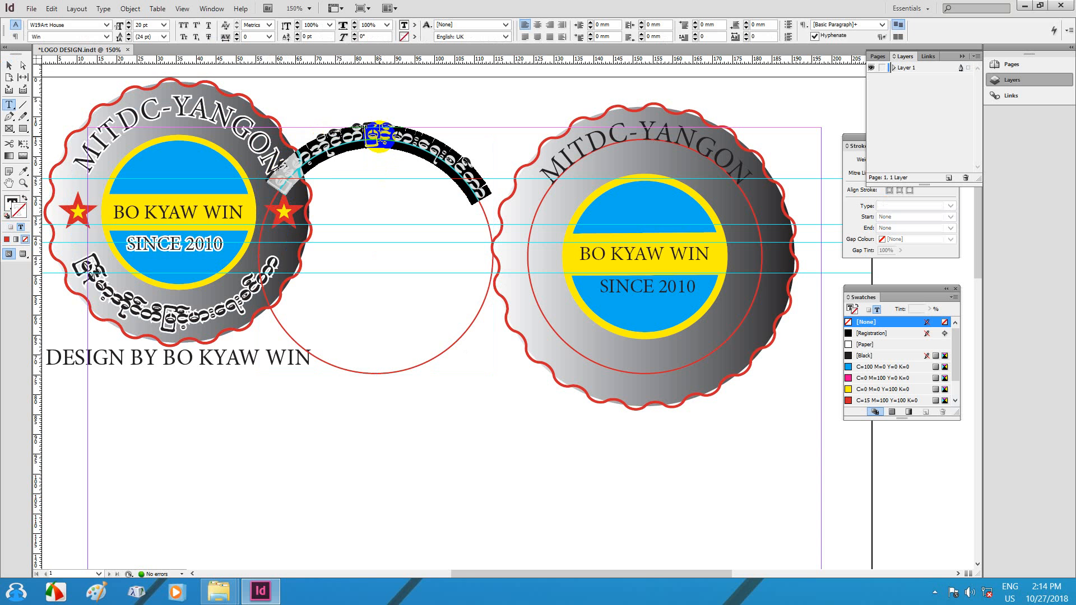
click(103, 9)
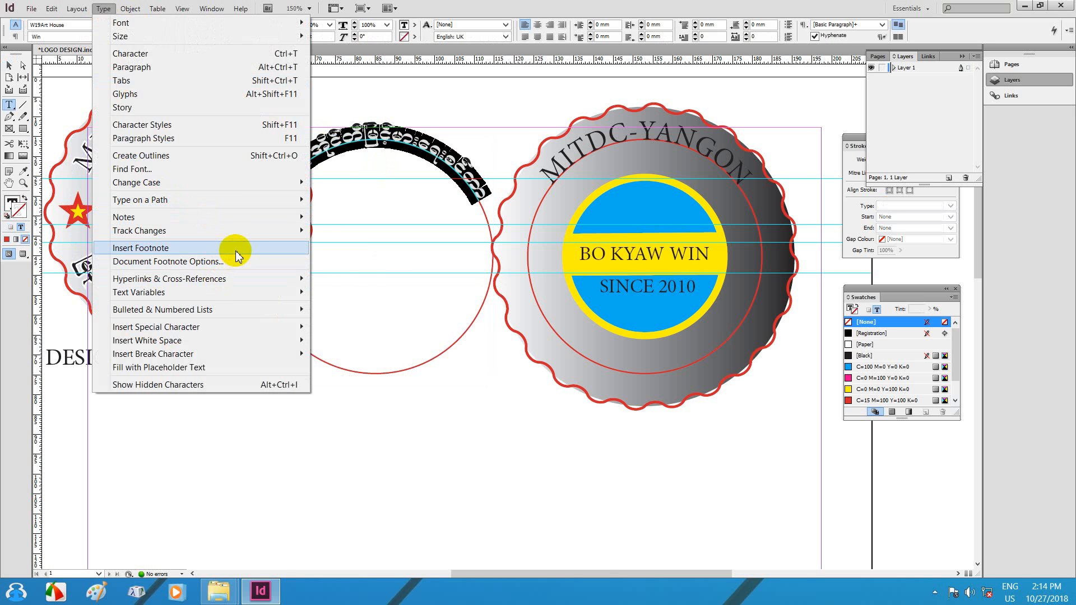
mouse_move(276, 201)
click(339, 200)
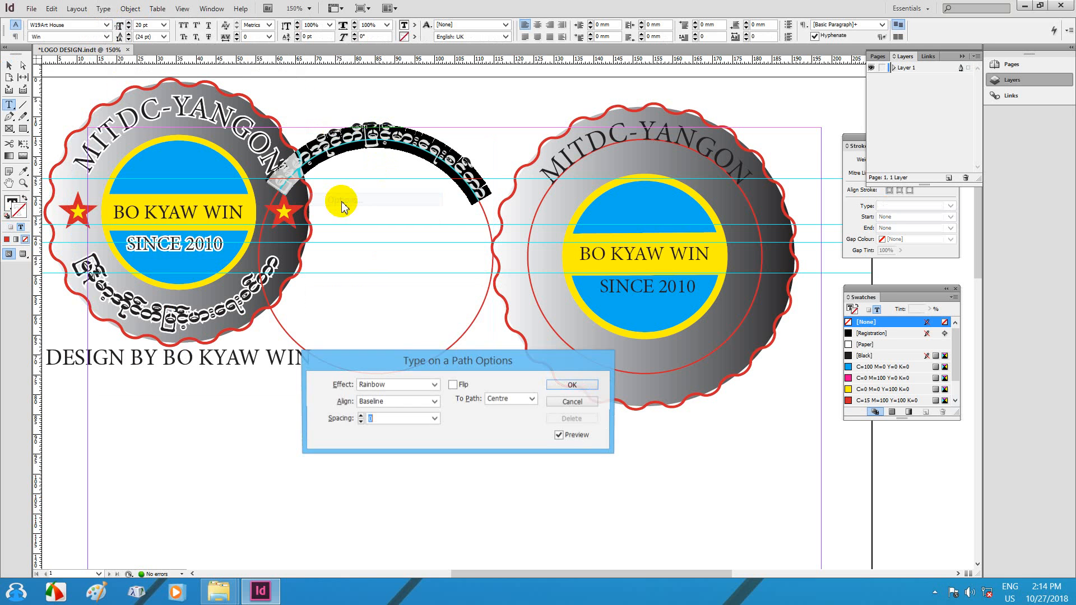
click(452, 385)
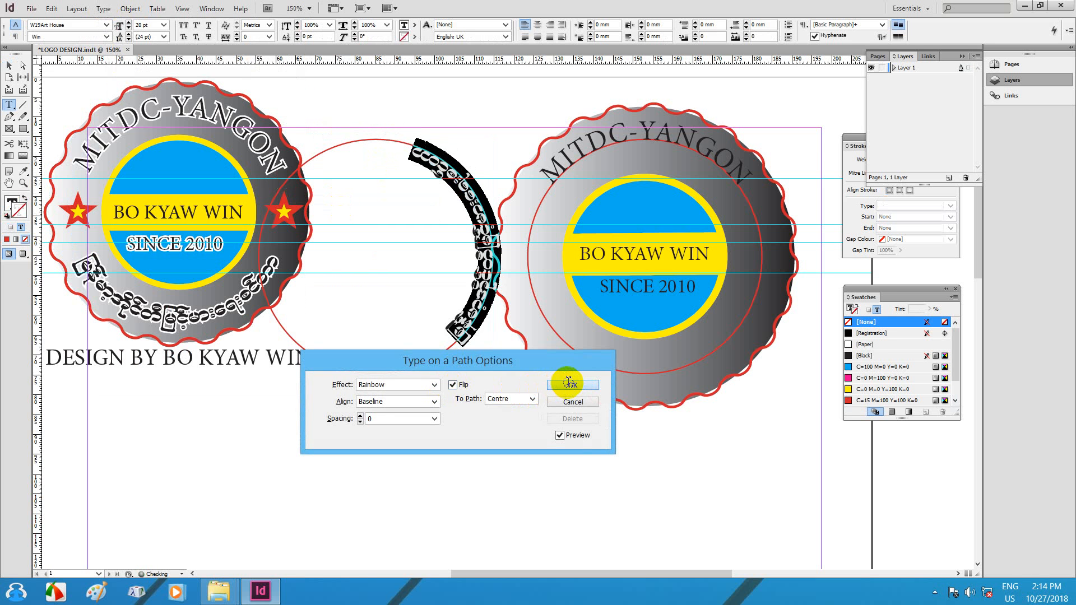
click(571, 385)
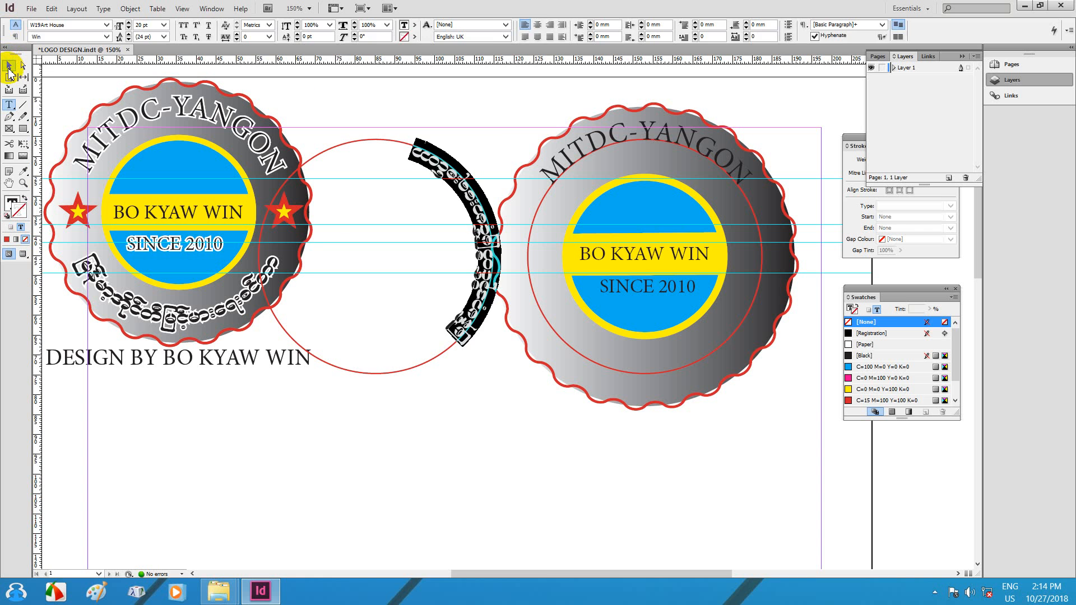
click(9, 68)
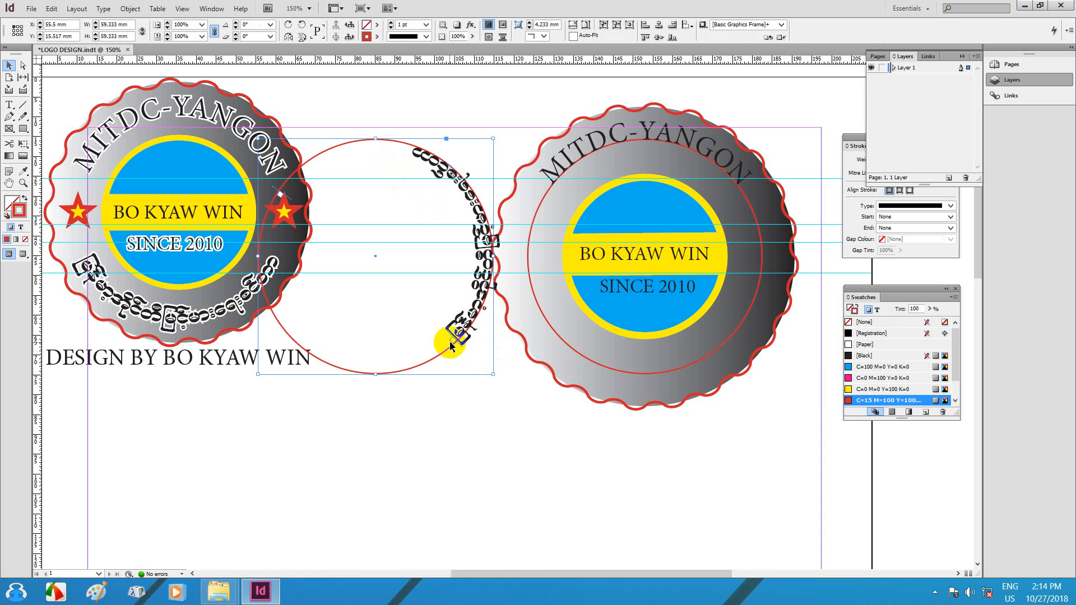
Step: Shift the Burmese text onto the circle's bottom arc and move the text circle onto the right badge
drag(440, 342, 292, 332)
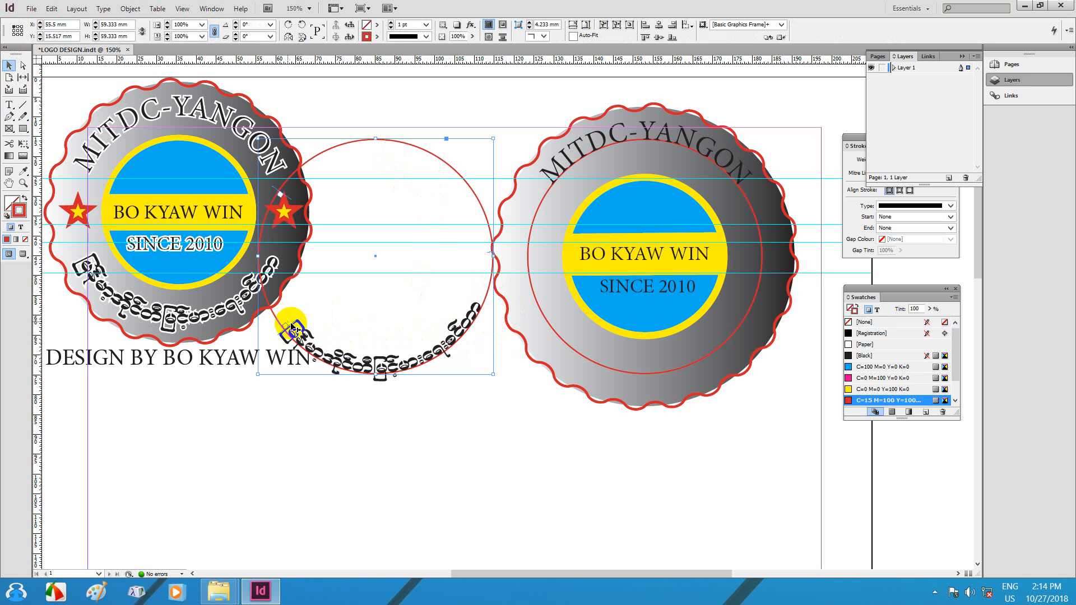
drag(267, 308, 268, 307)
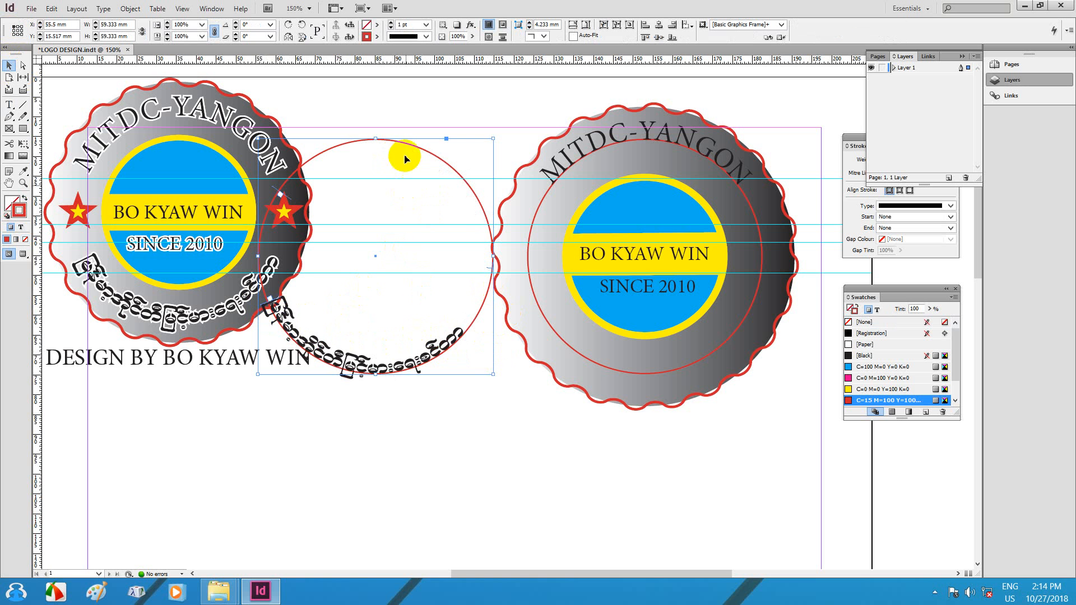
drag(409, 157, 420, 116)
drag(453, 332, 469, 278)
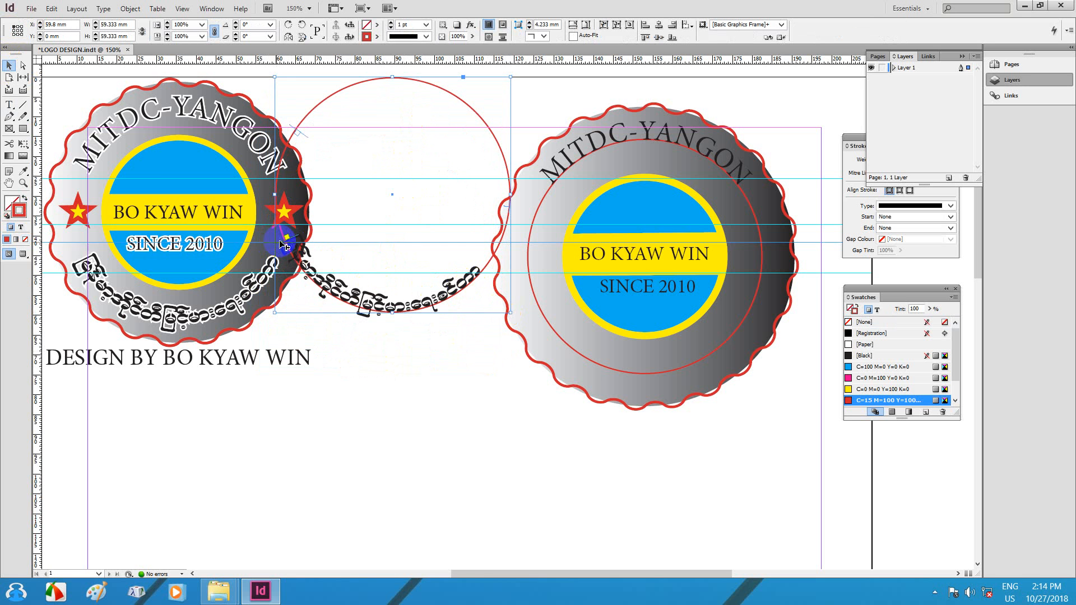
click(298, 255)
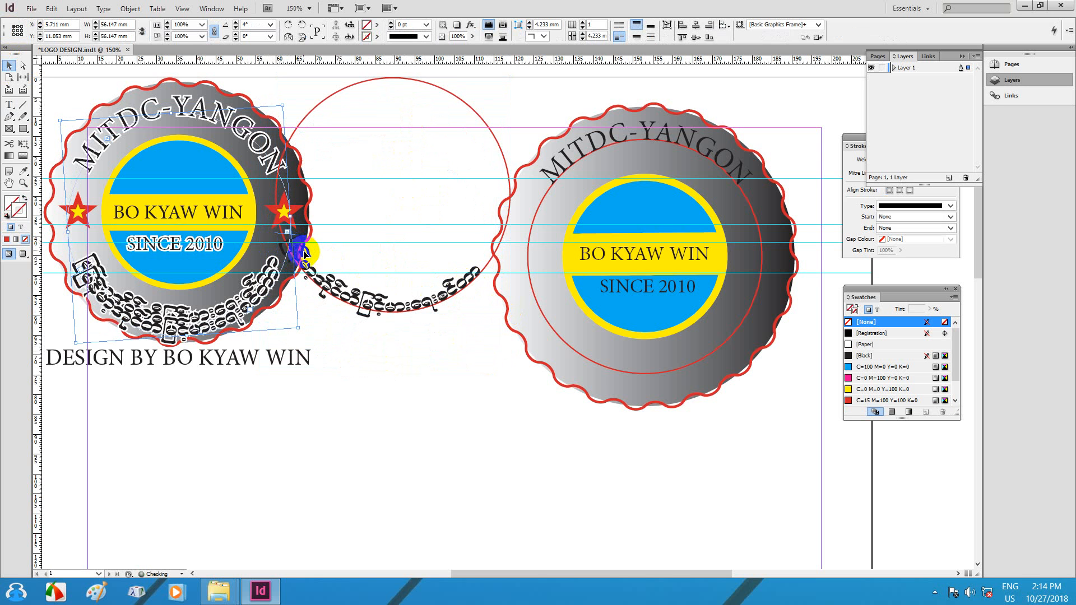
click(331, 288)
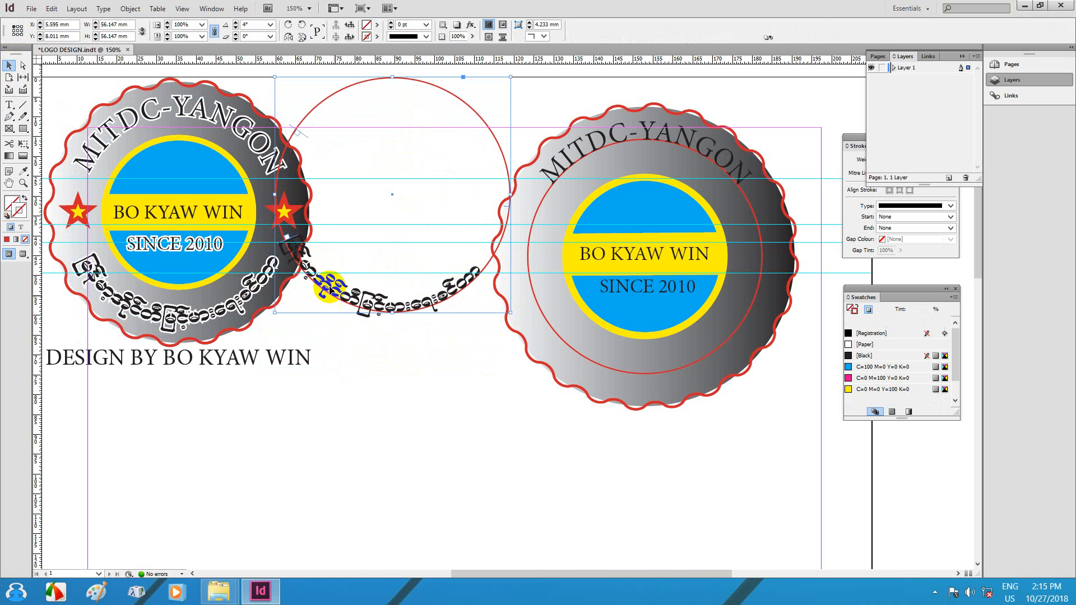
click(295, 243)
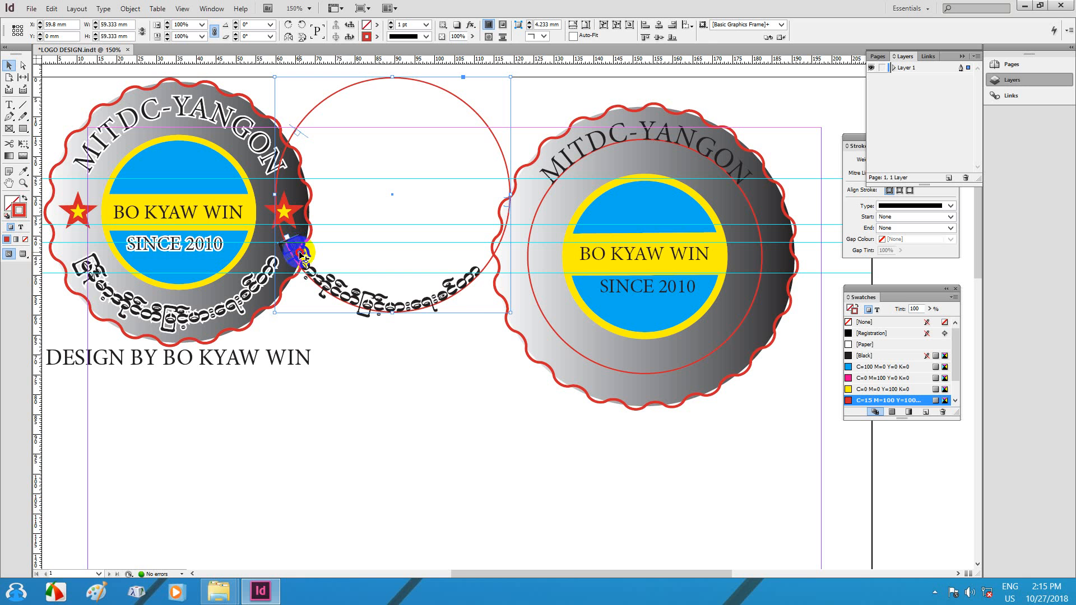
drag(301, 255, 695, 356)
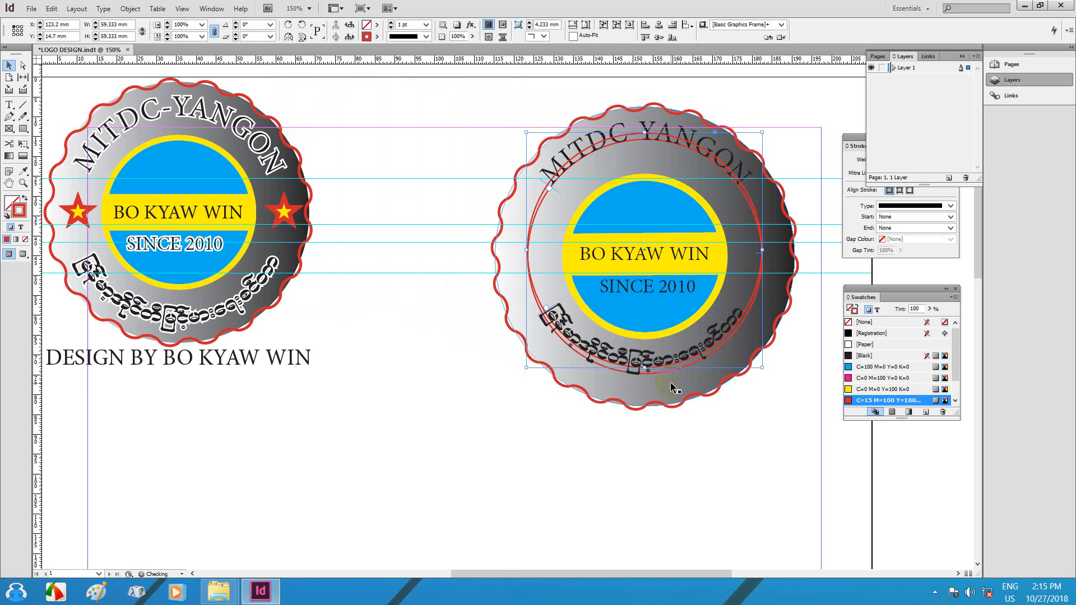
Step: Nudge the text circle into place on the badge and enlarge the Burmese text to 27 pt
key(Down)
key(Down)
key(Down)
key(Down)
key(Down)
key(Right)
key(Right)
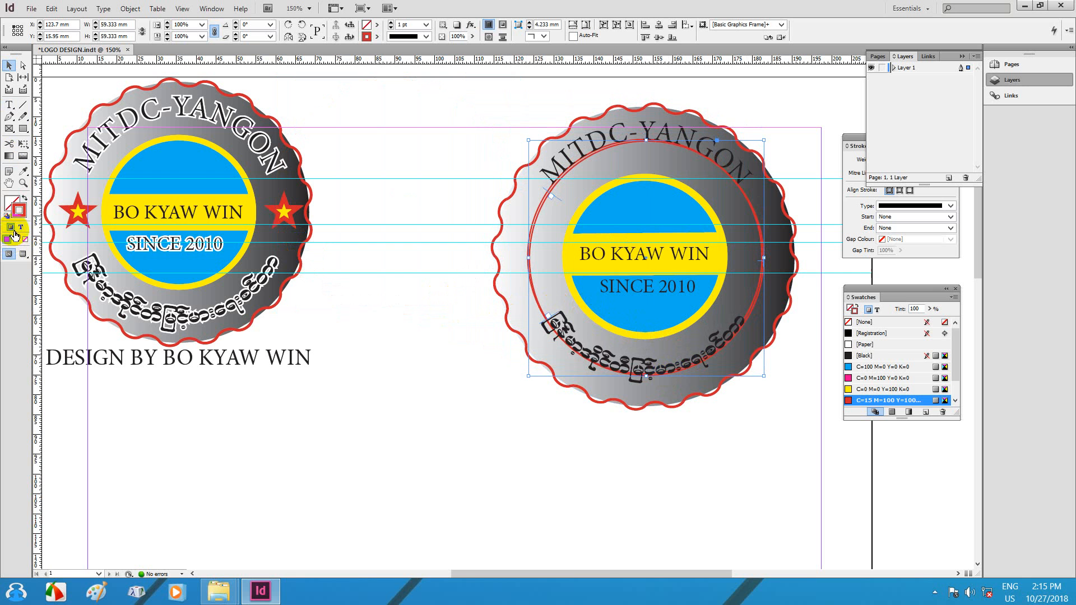
click(9, 105)
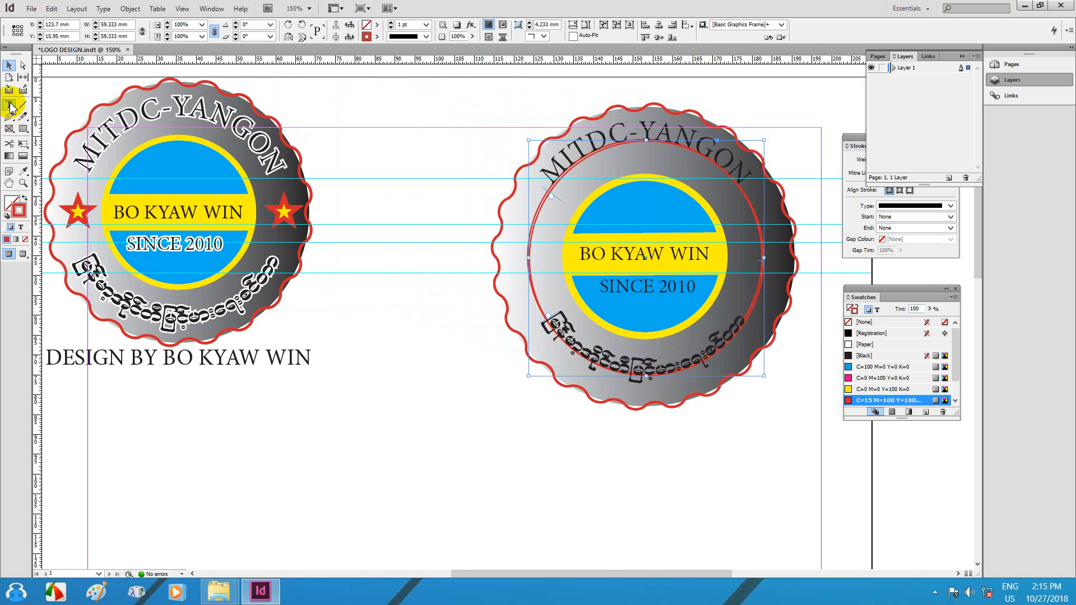
click(637, 363)
key(ctrl+a)
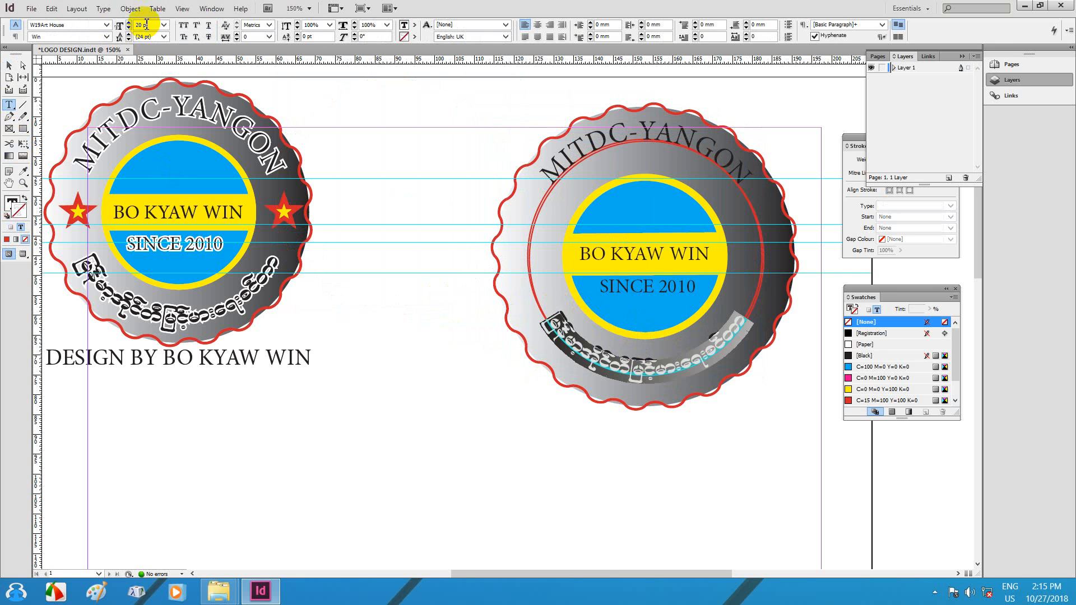
click(129, 23)
click(129, 23)
click(129, 23)
click(129, 23)
click(129, 23)
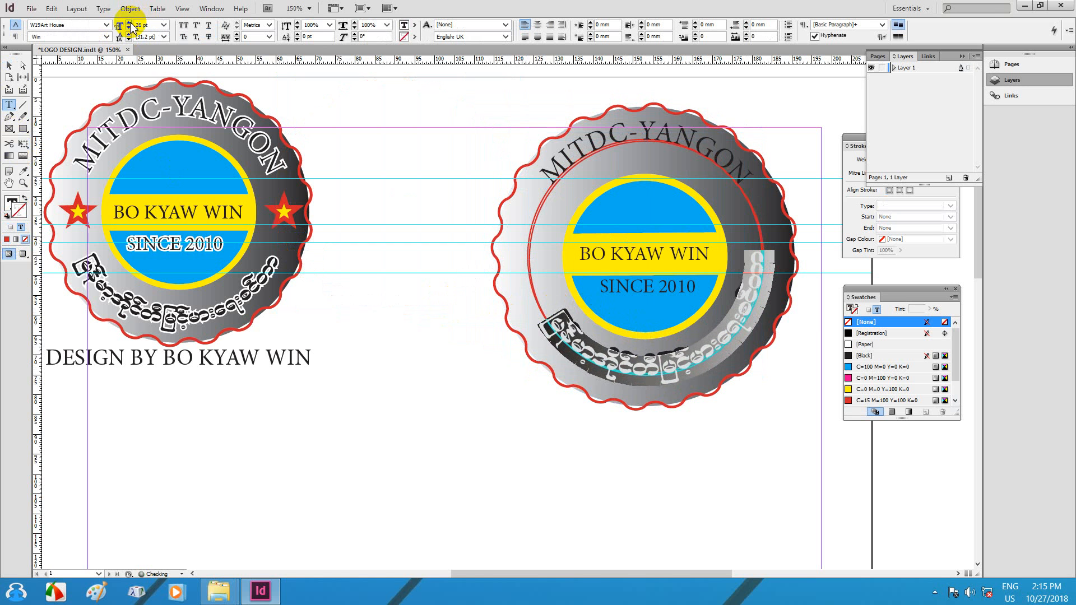
click(128, 23)
click(129, 23)
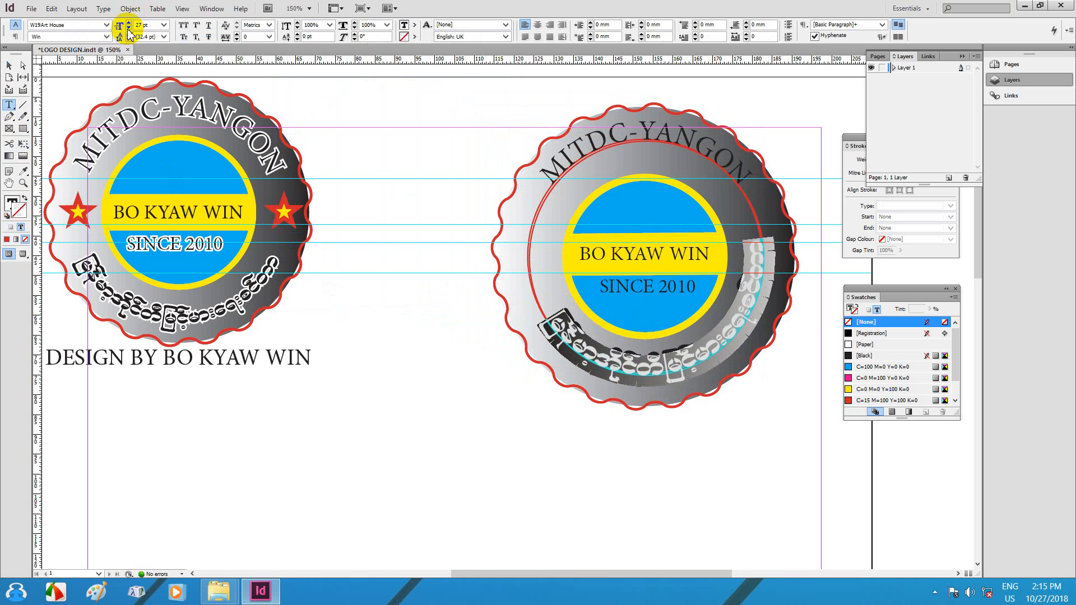
click(129, 28)
click(129, 28)
Step: Slide the Burmese text counter-clockwise up the circle's left side
click(9, 66)
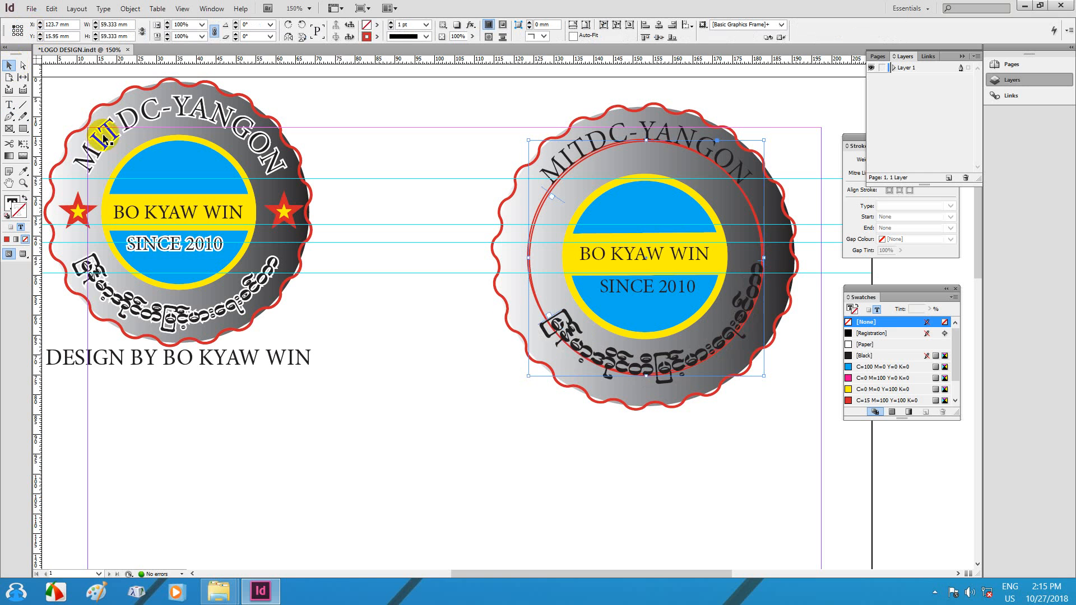
click(535, 337)
drag(544, 318, 534, 296)
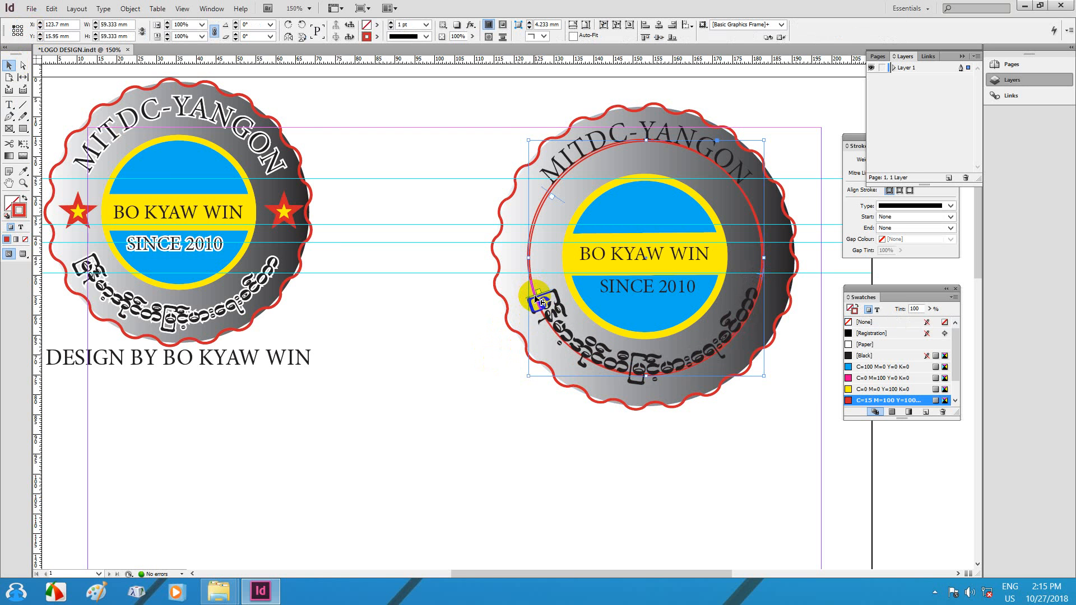
Step: Colour the Burmese curved text white with the [Paper] swatch
double_click(621, 366)
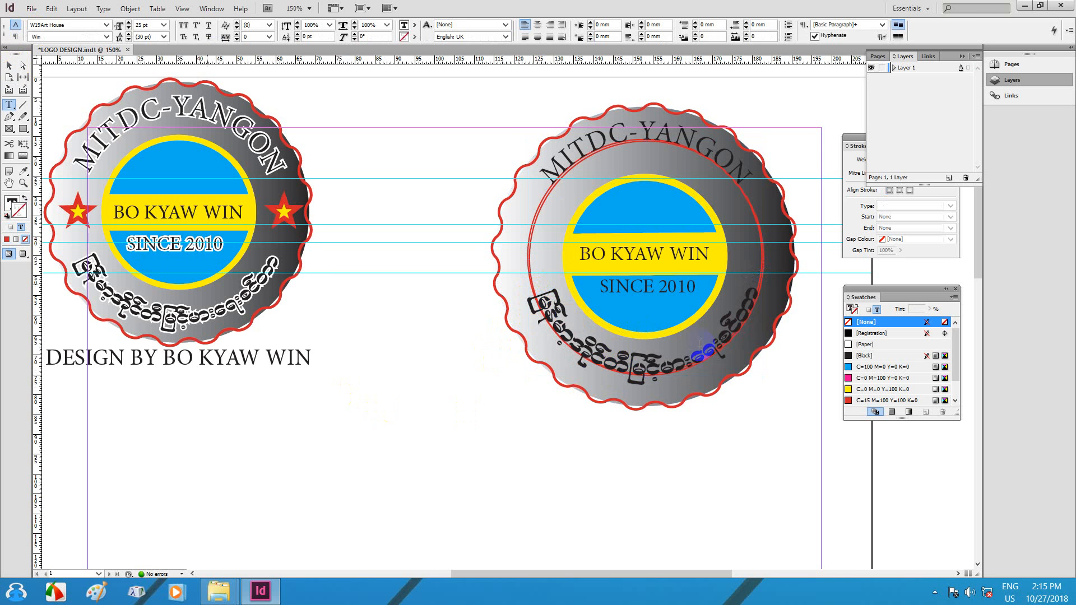
triple_click(697, 351)
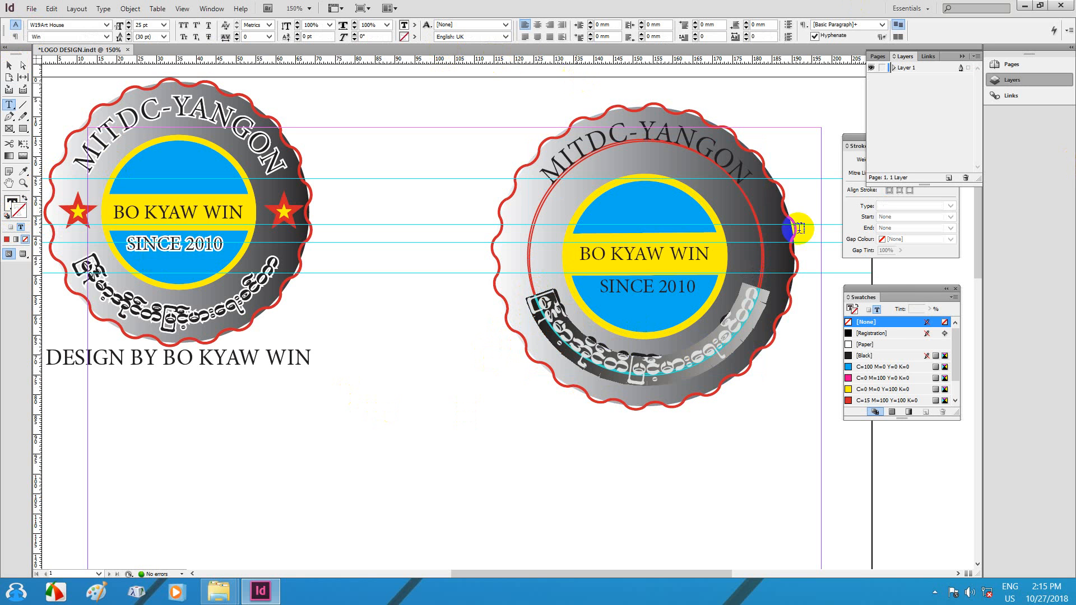
click(870, 346)
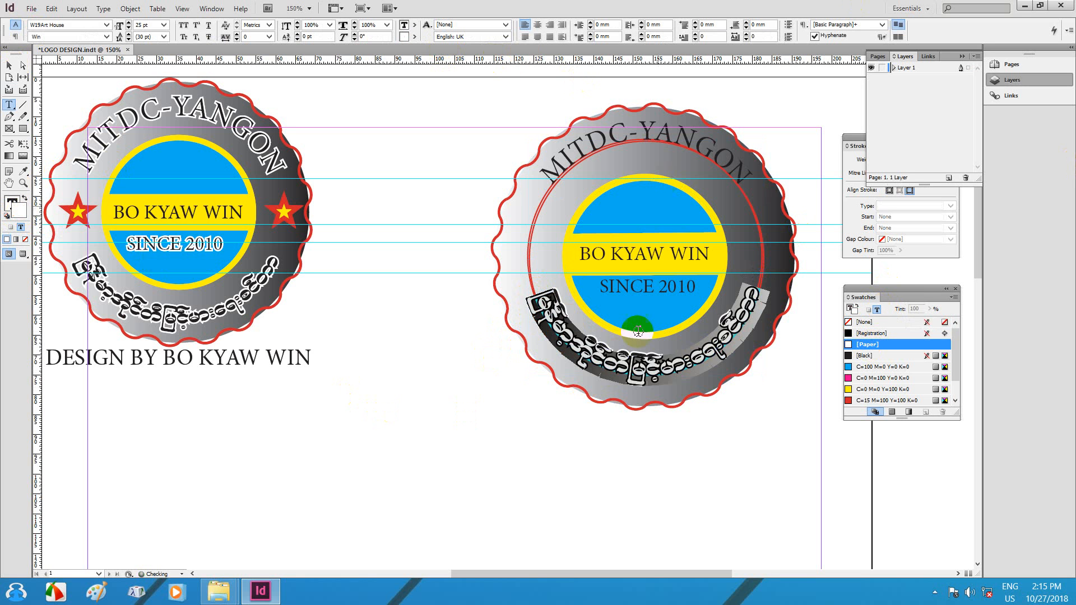
click(9, 65)
click(531, 430)
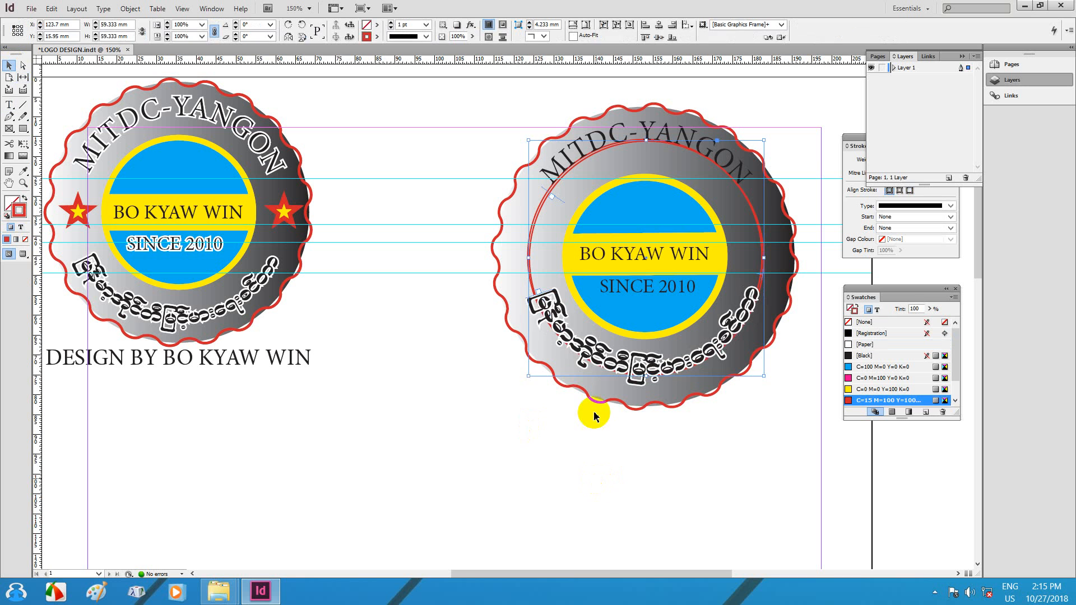
Step: Make the SINCE 2010 line white with [Paper] and save the document
click(602, 375)
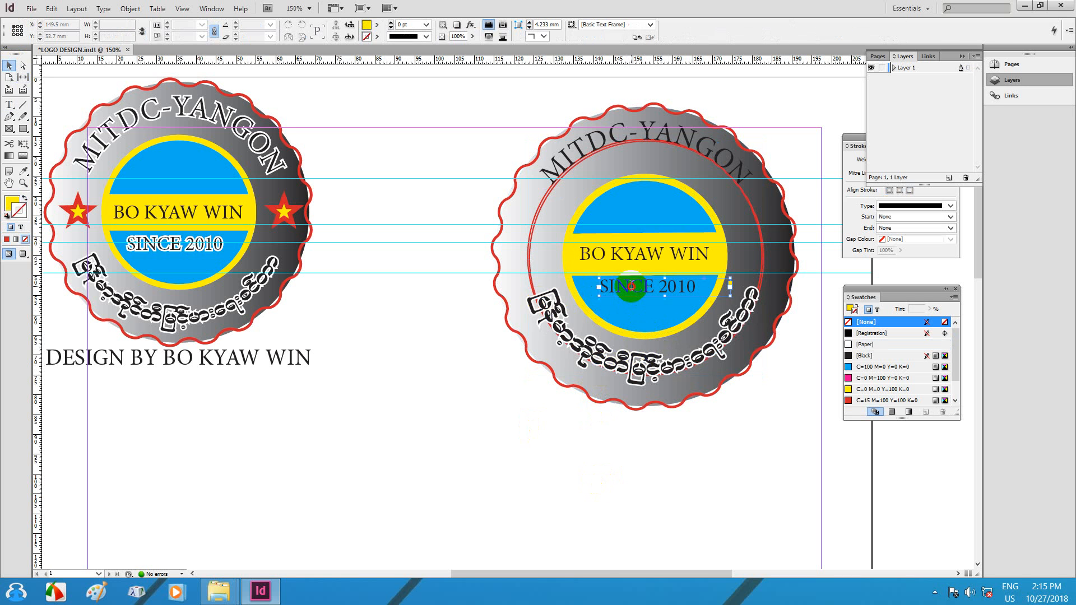
double_click(632, 283)
triple_click(632, 283)
click(866, 344)
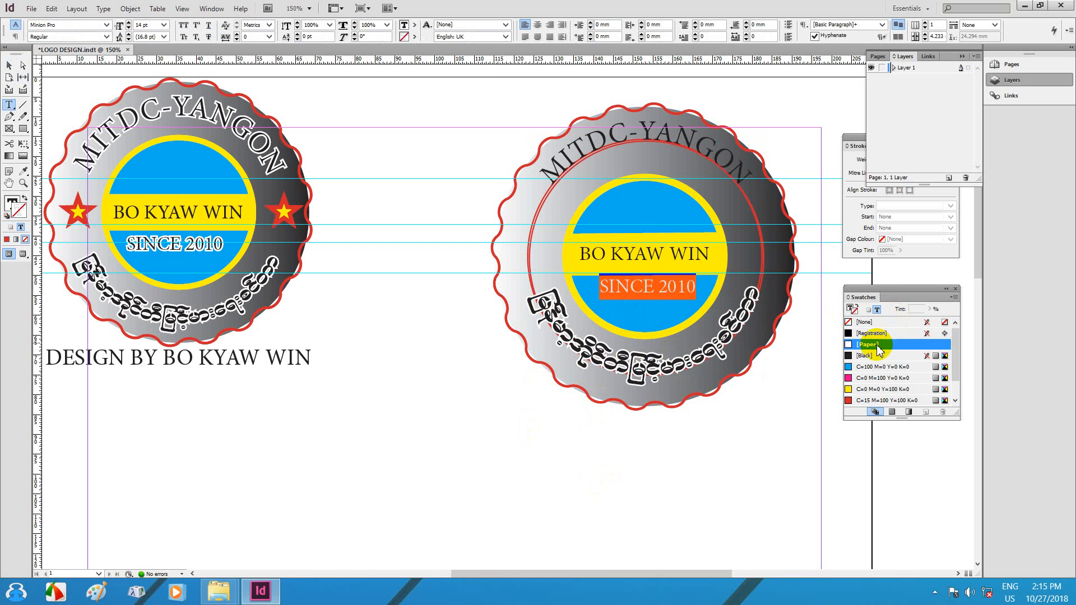
click(643, 286)
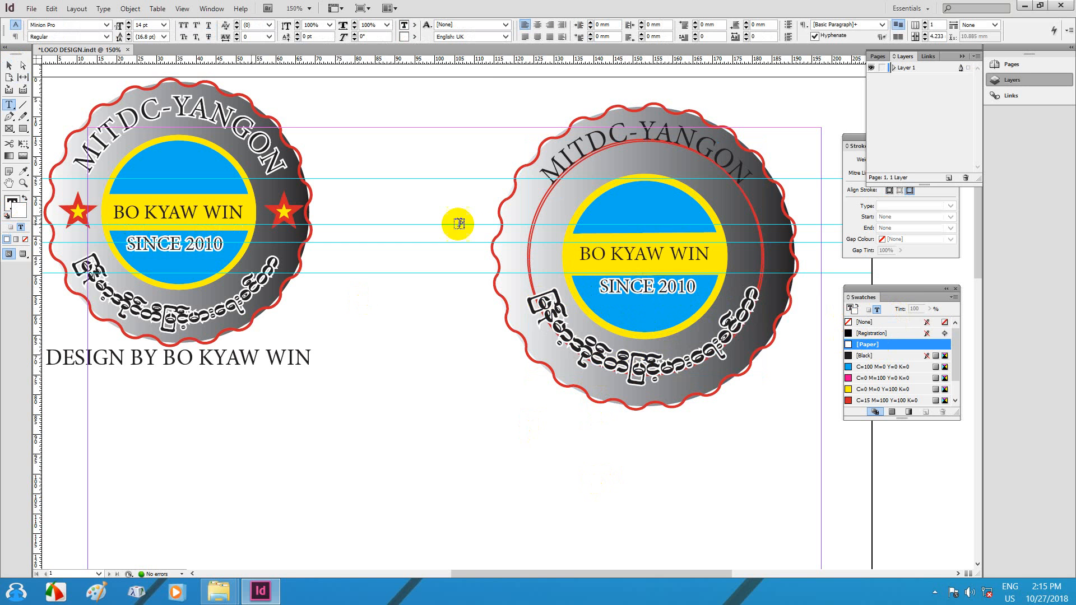
key(ctrl+s)
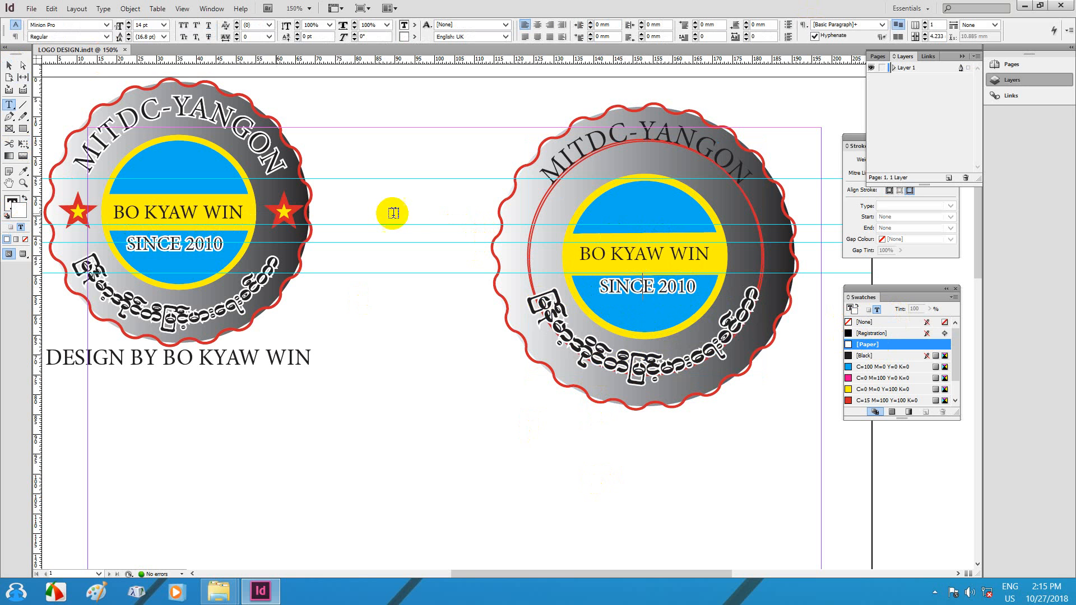
click(580, 225)
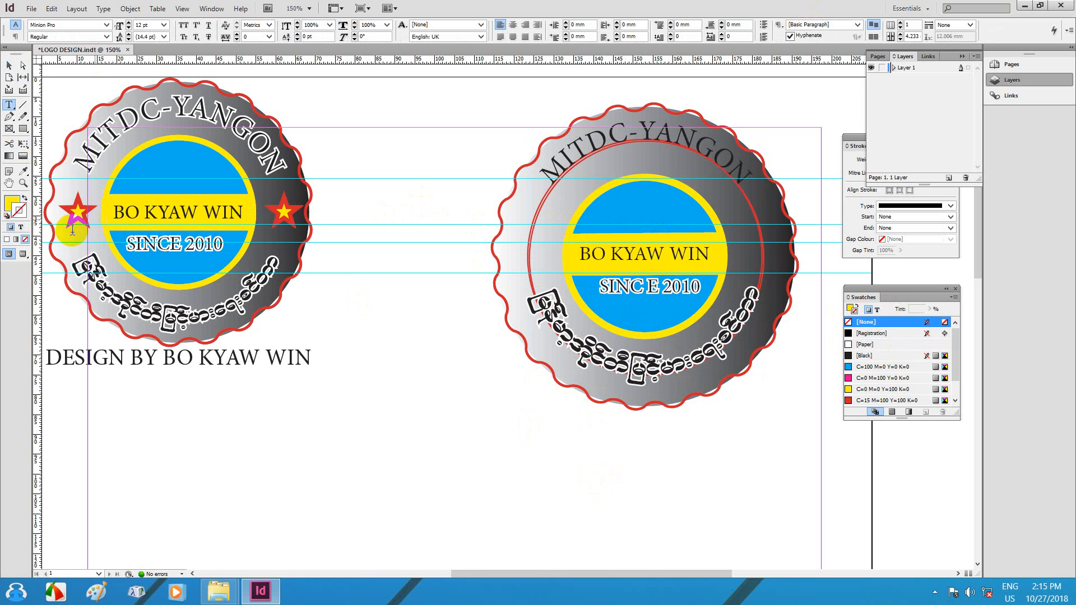
Step: Draw a yellow star between the two badges with the Polygon Tool
click(23, 129)
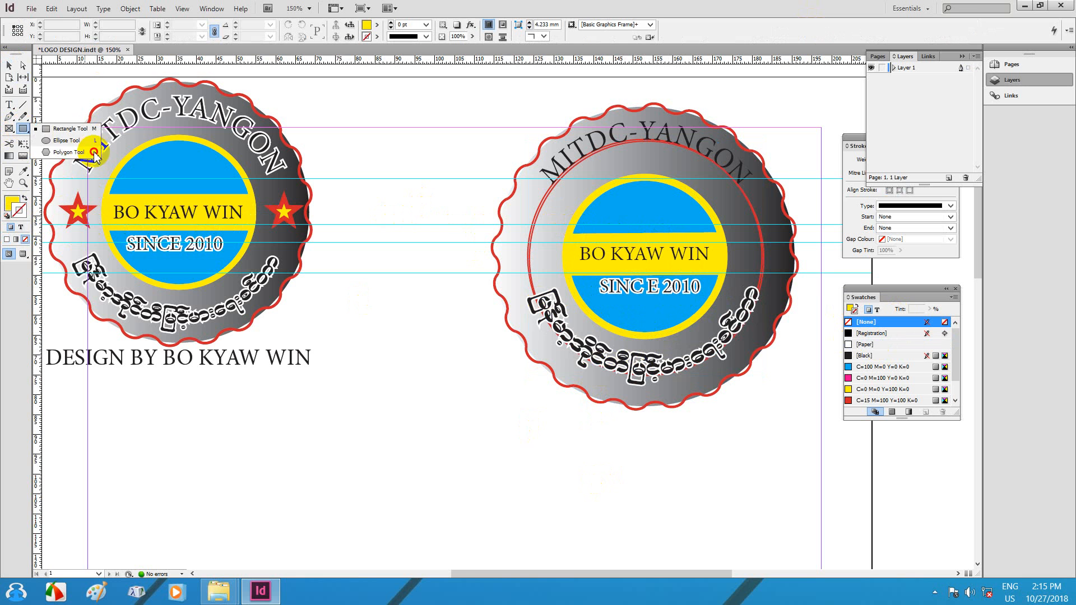
click(73, 152)
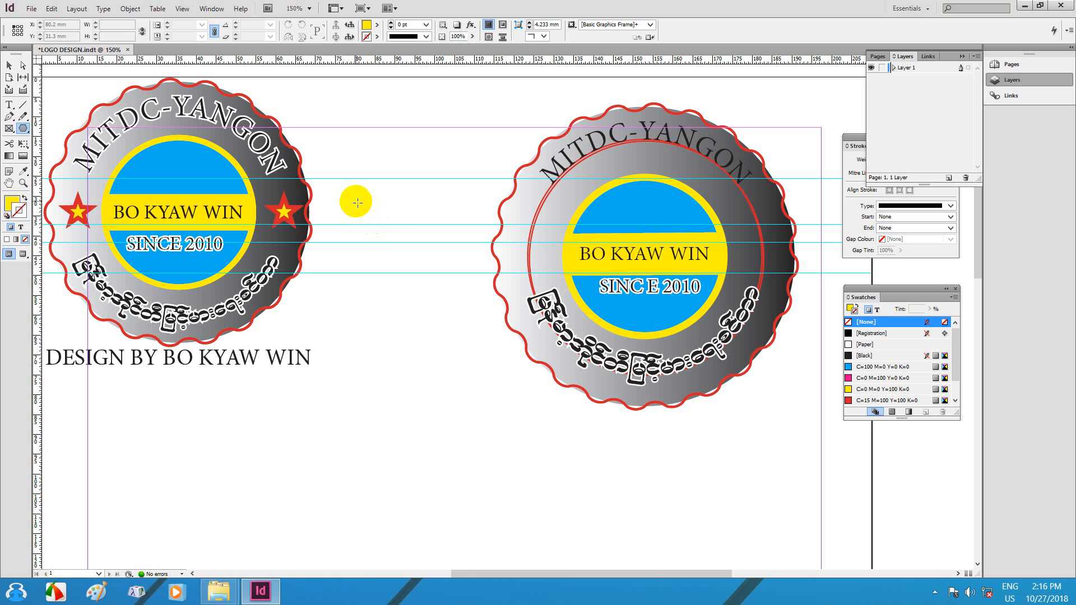
drag(357, 202, 447, 244)
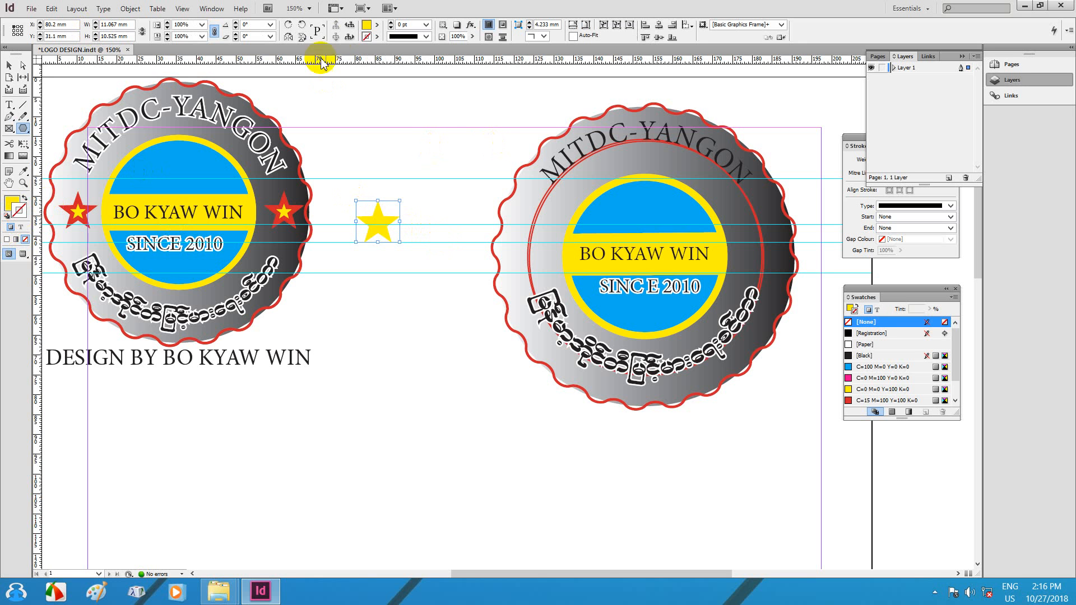
Step: Give the star a 3 pt red outline and scale it down to a smaller size
click(377, 37)
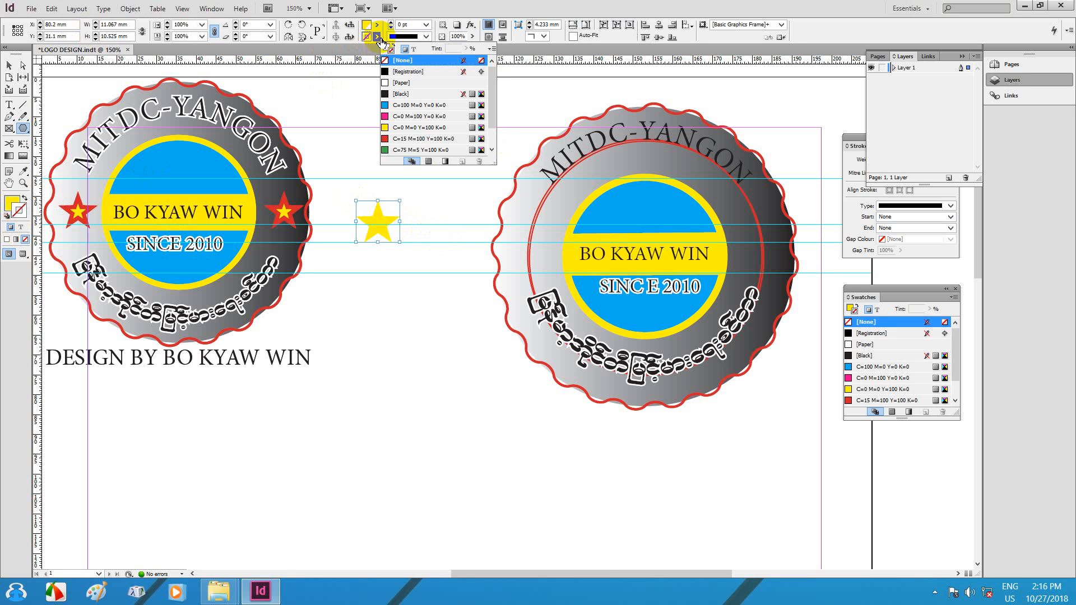
click(416, 140)
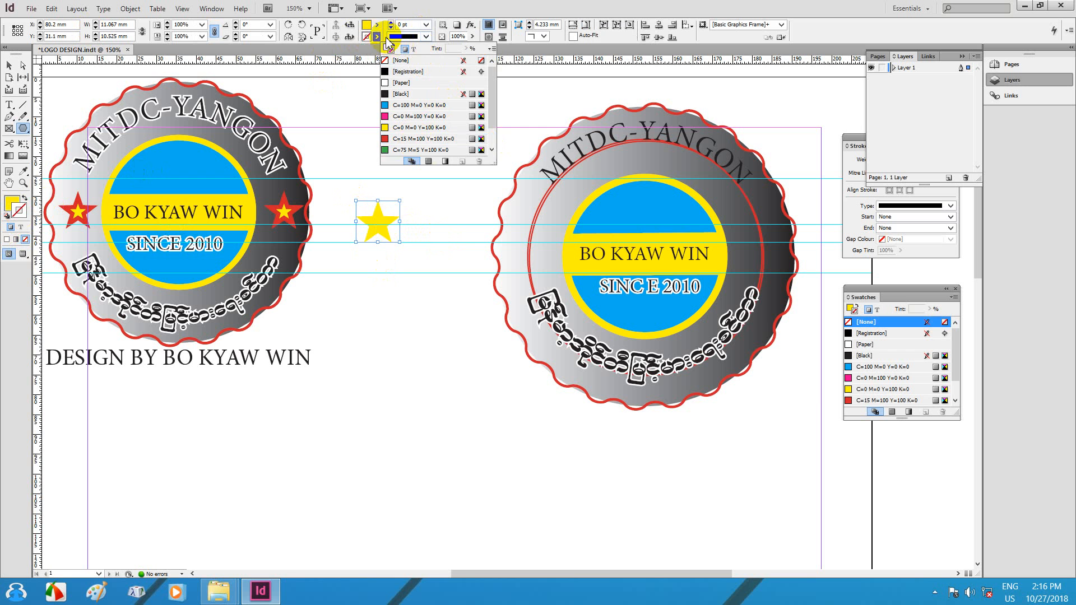
click(390, 22)
click(390, 22)
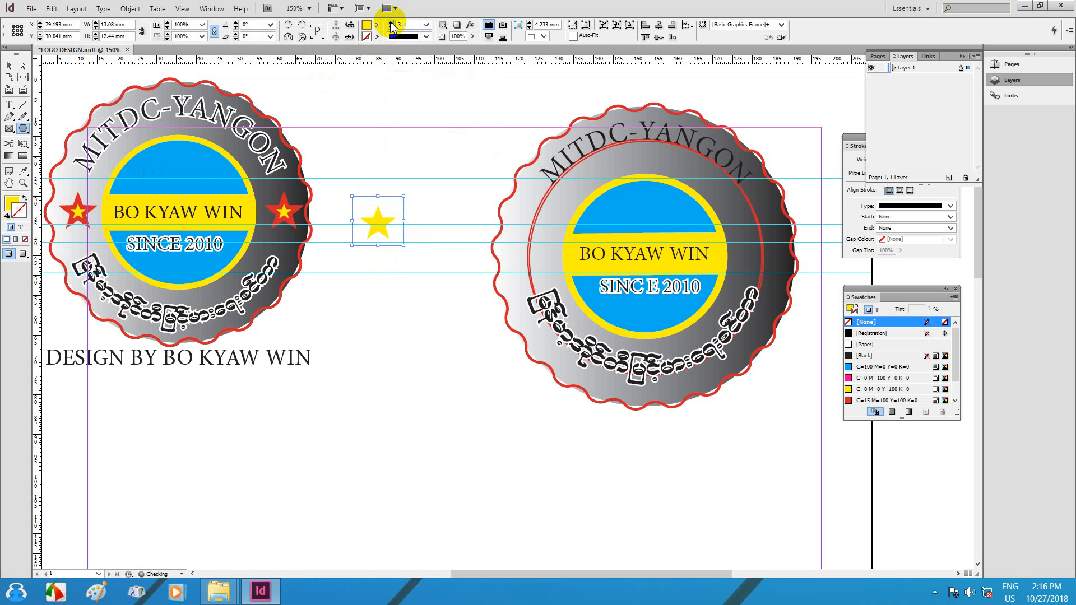
click(391, 22)
click(391, 22)
click(391, 23)
click(390, 23)
click(390, 26)
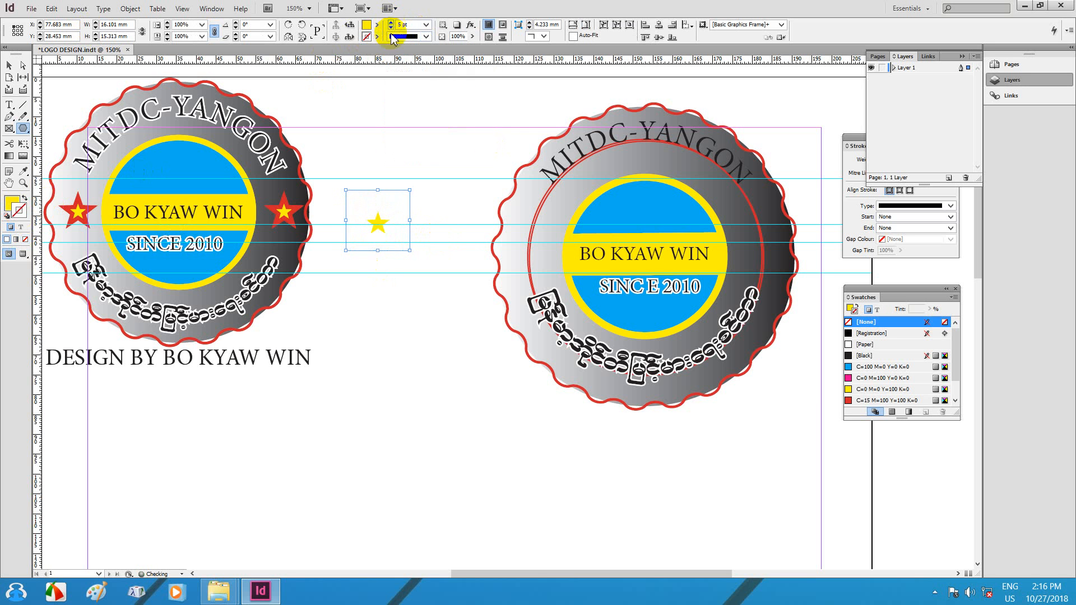
click(865, 402)
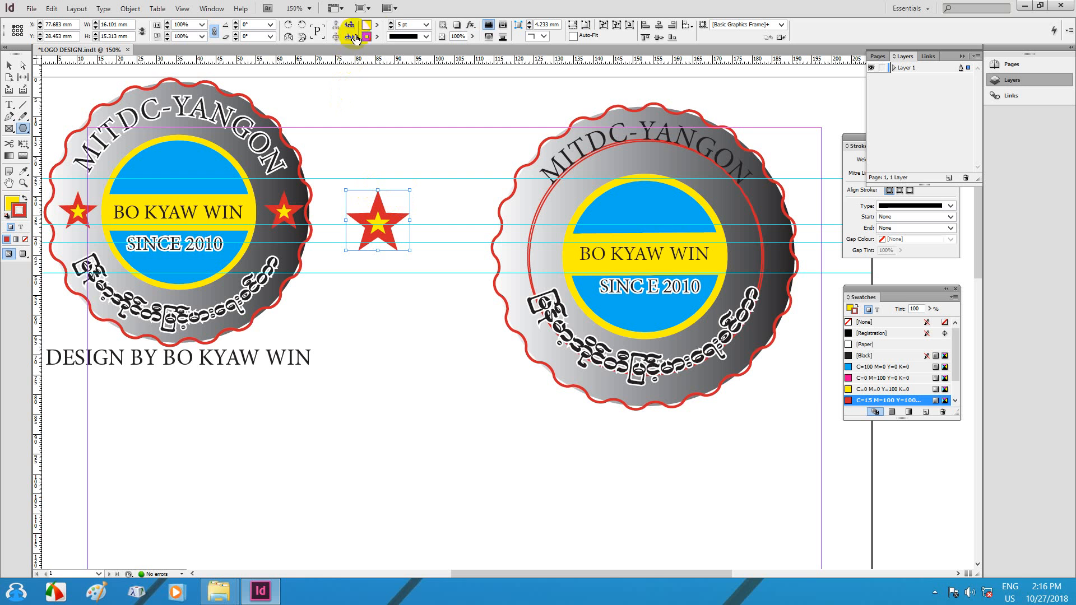
click(390, 27)
click(390, 27)
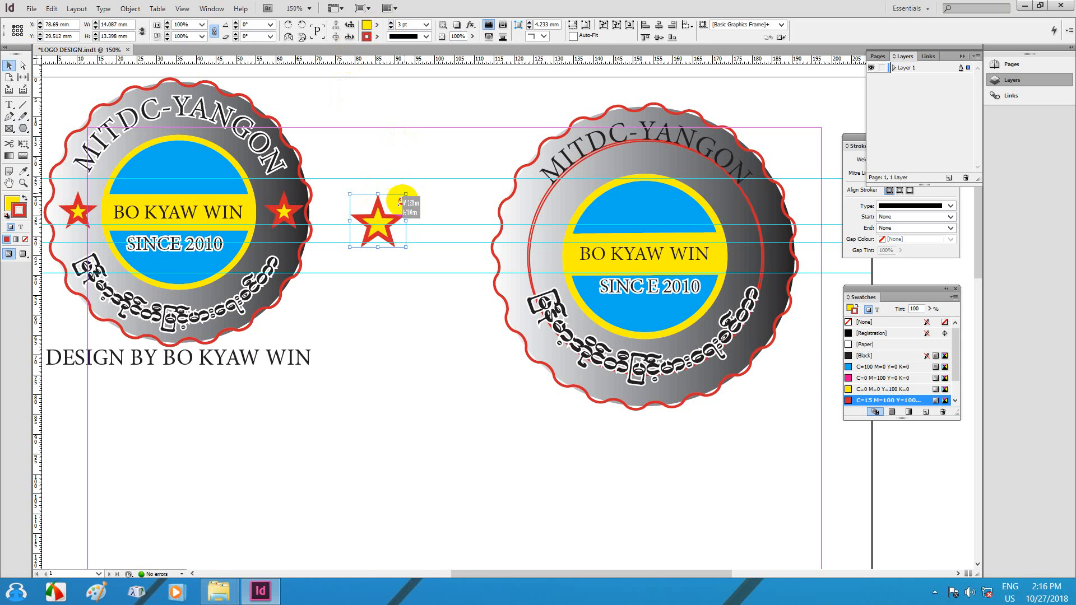
drag(400, 200, 526, 248)
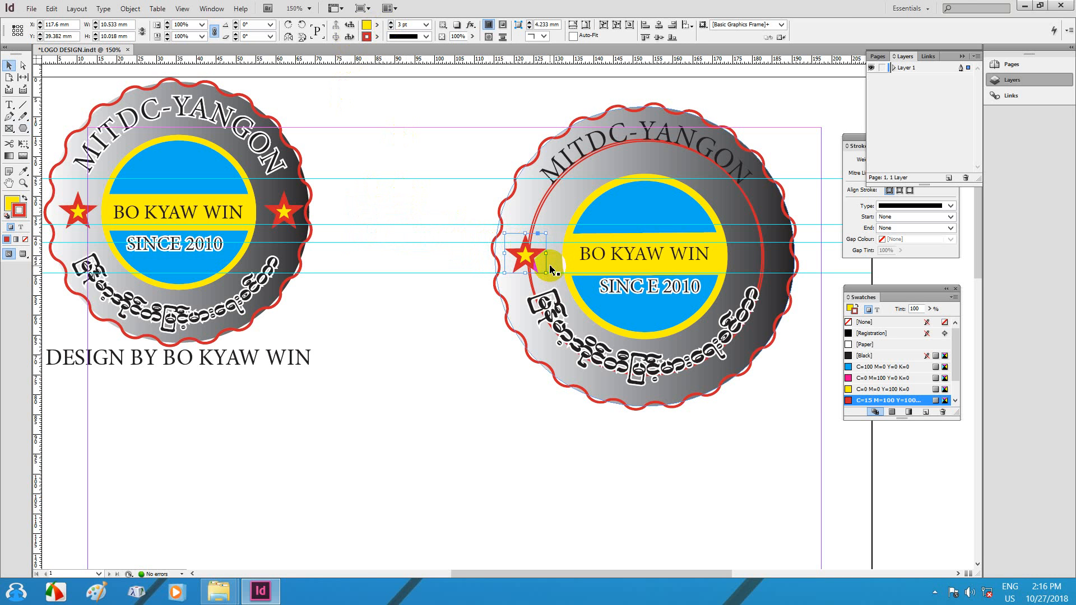
Step: Place the star on the right badge ring's left edge and Alt-drag a copy to its right edge
drag(527, 254, 533, 255)
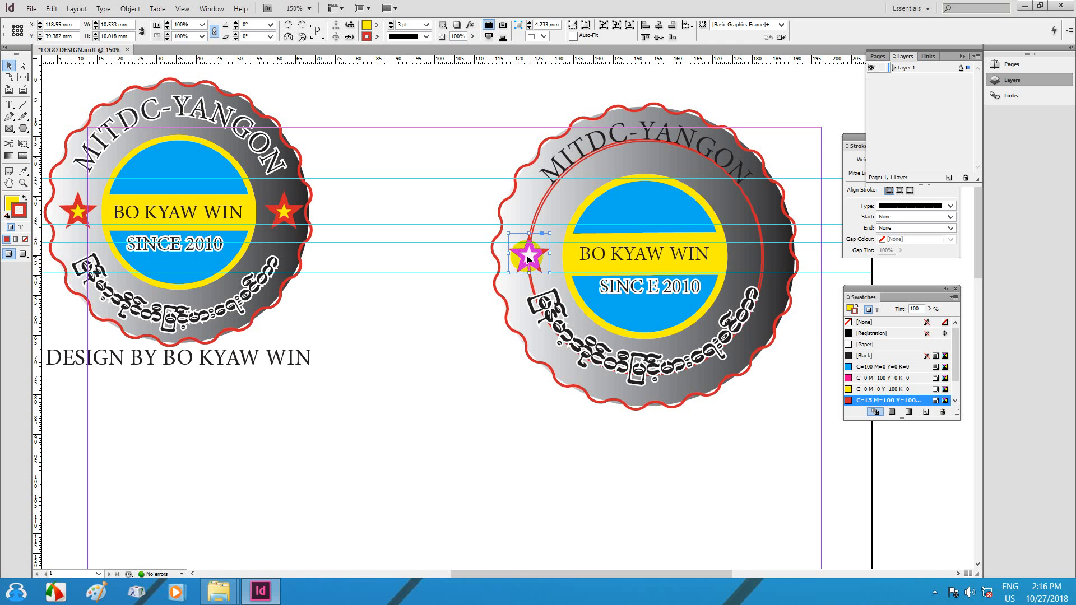
drag(527, 257, 762, 262)
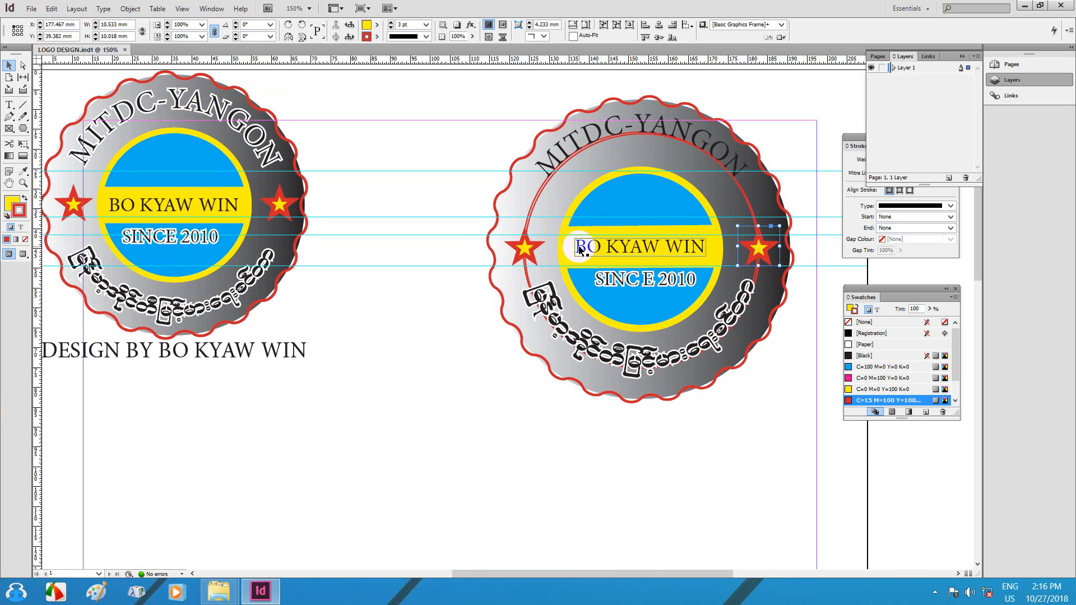
Step: Colour the curved MITDC-YANGON text white with [Paper] and save the logo
double_click(589, 131)
key(ctrl+a)
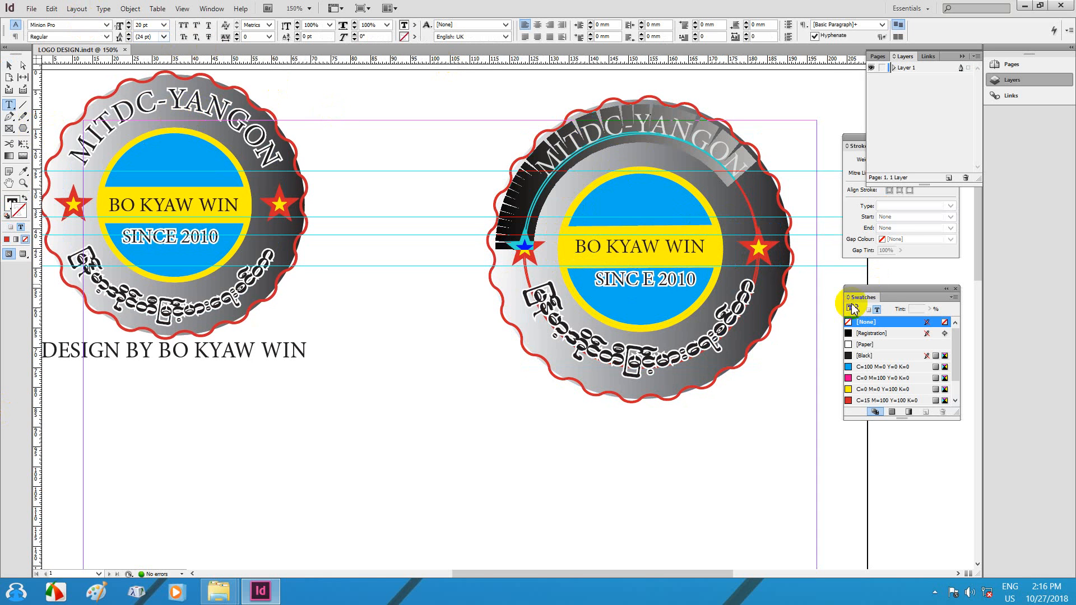
click(856, 345)
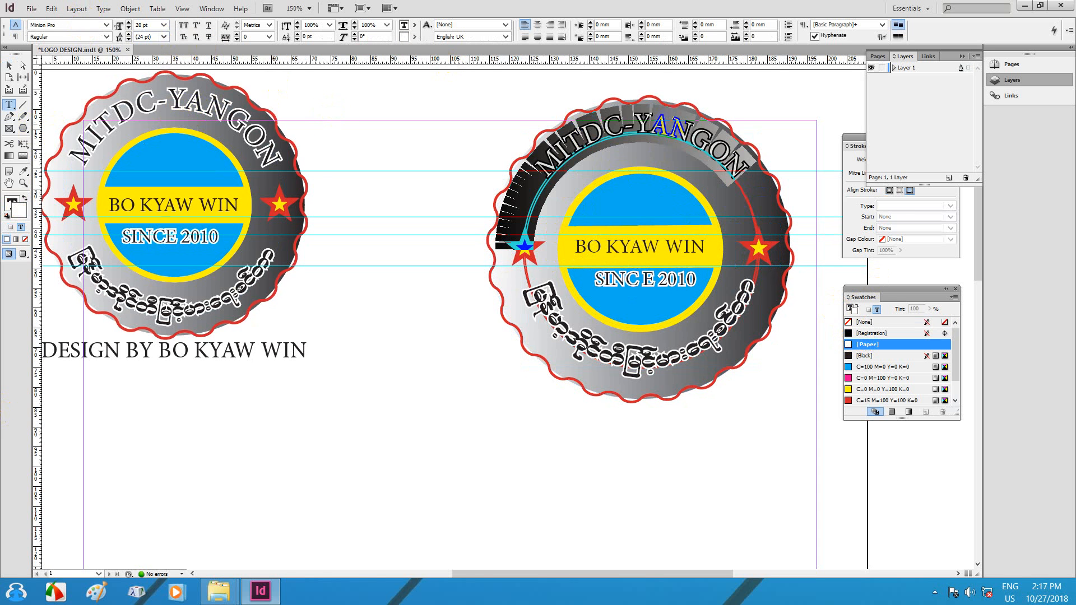
click(669, 125)
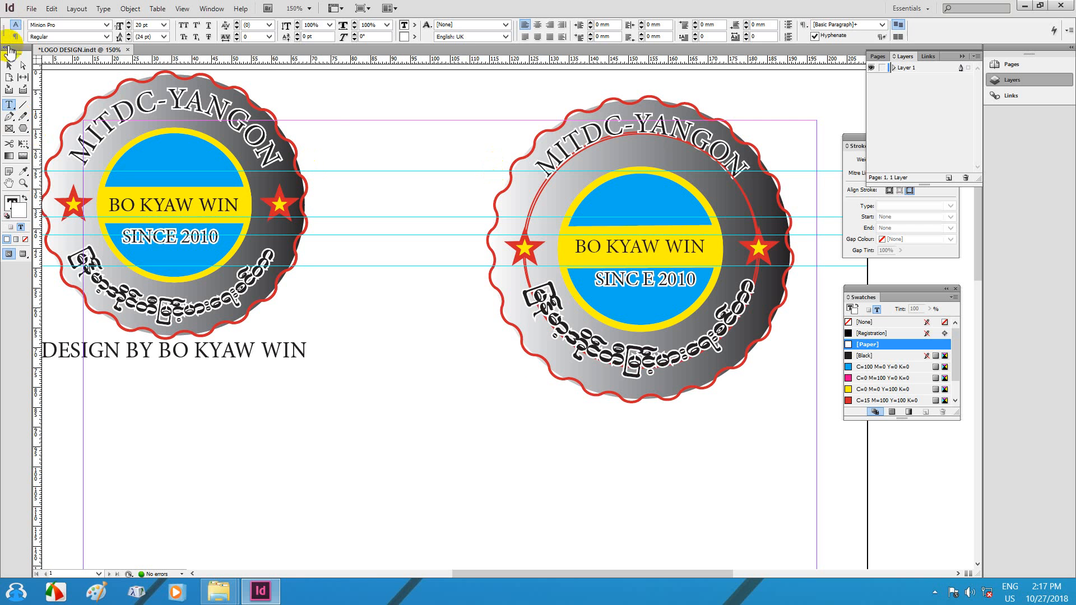
click(10, 66)
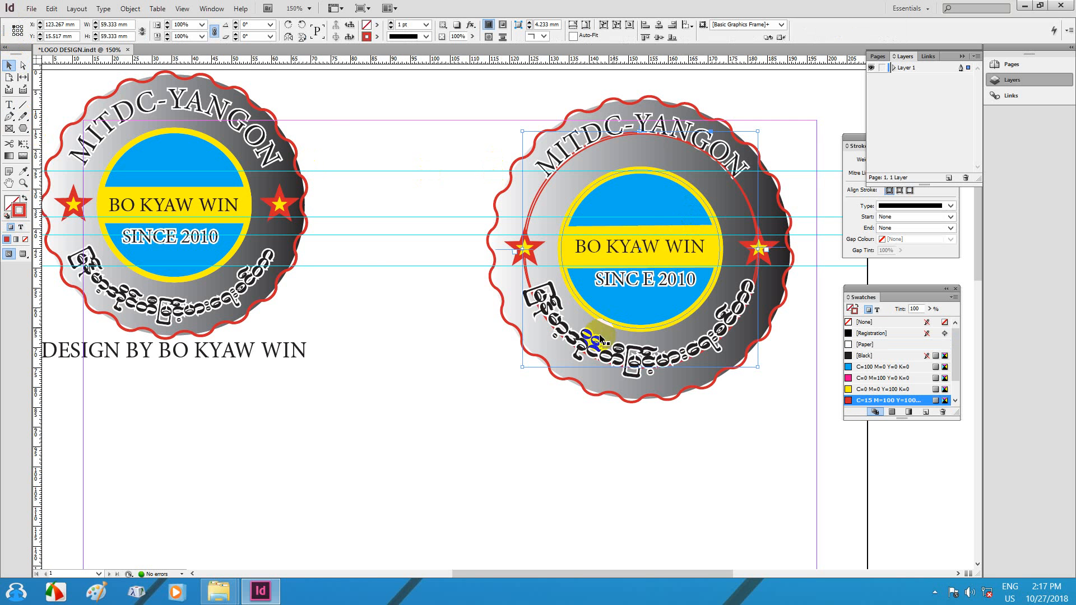
key(ctrl+s)
Step: Turn on Show Frame Edges and hide the cyan guides from the View menu
click(182, 9)
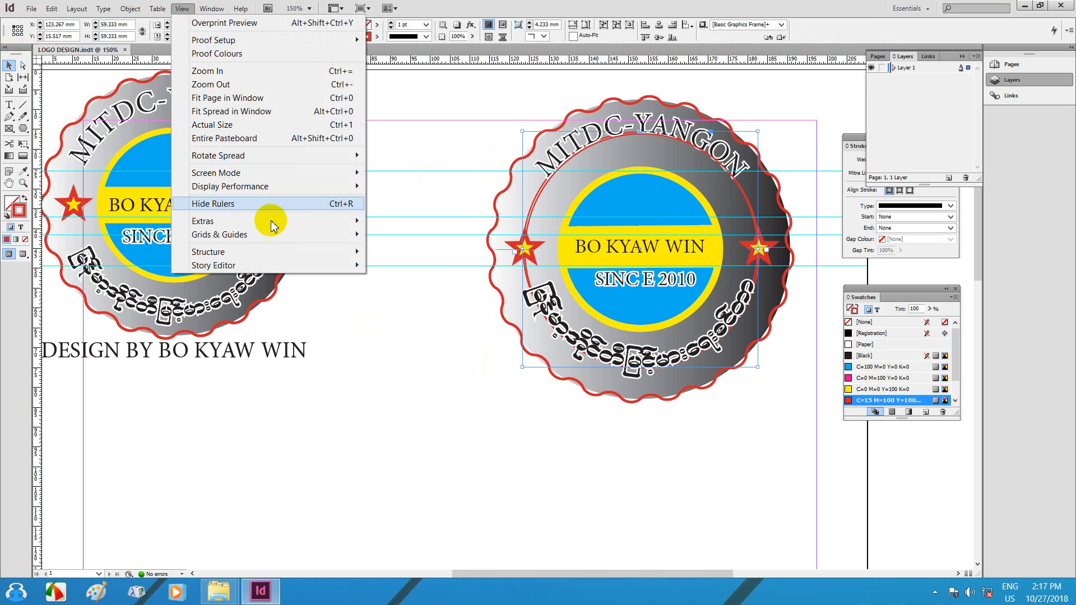
mouse_move(273, 223)
click(399, 221)
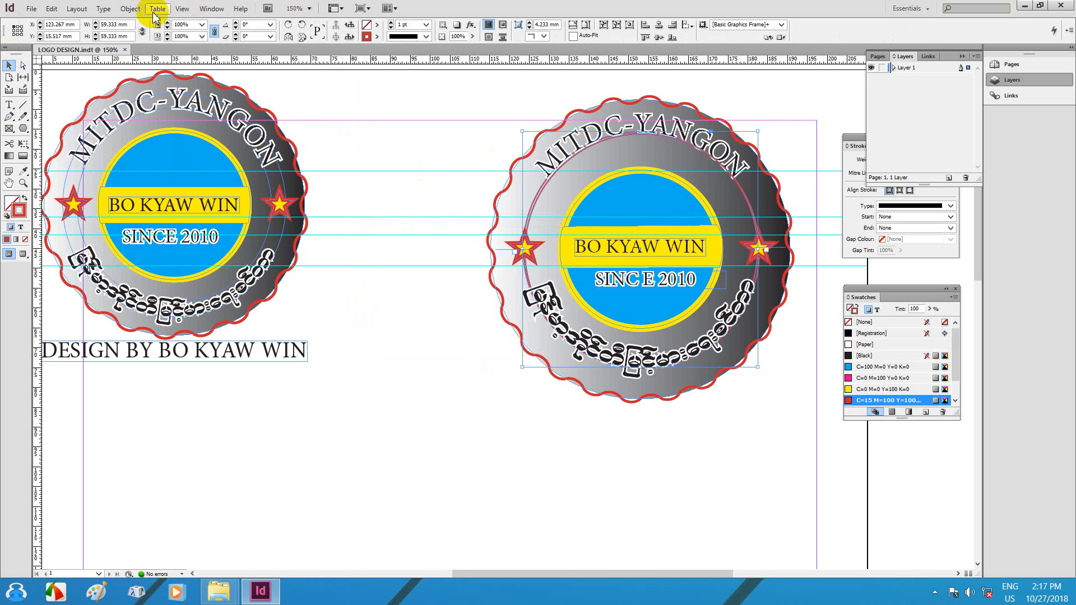
click(182, 8)
mouse_move(339, 234)
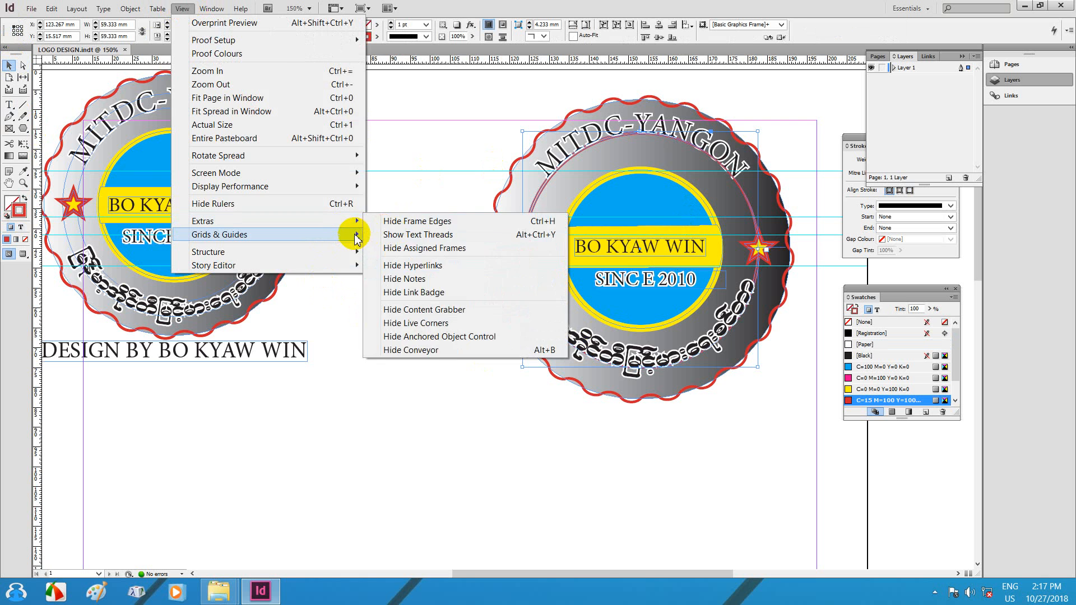
click(385, 234)
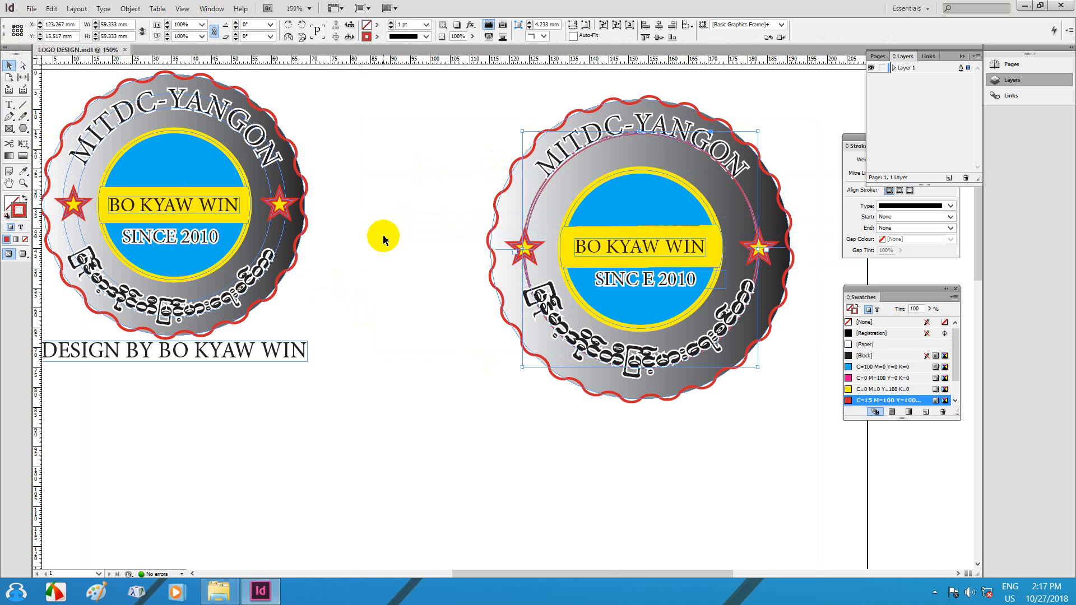
Step: Check the right badge's name frame and yellow ring, then view the page at Actual Size
click(382, 241)
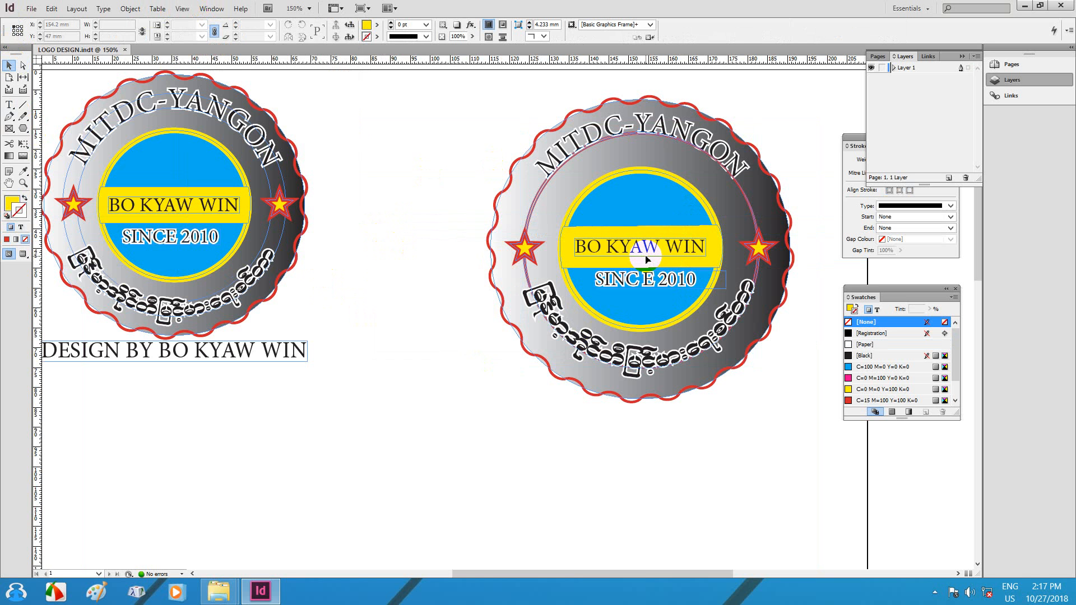
click(647, 259)
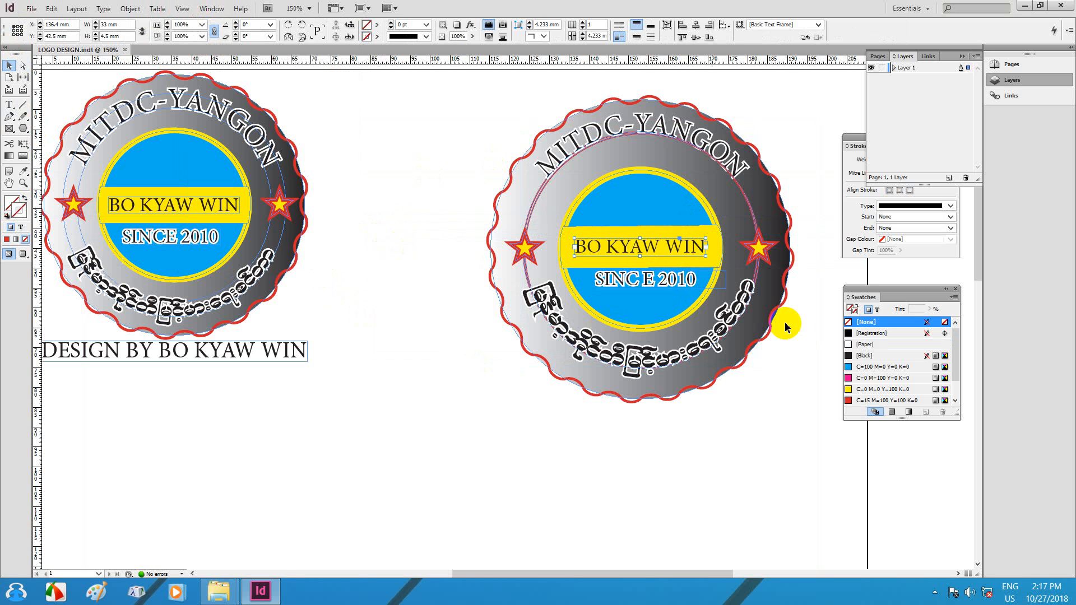
click(717, 308)
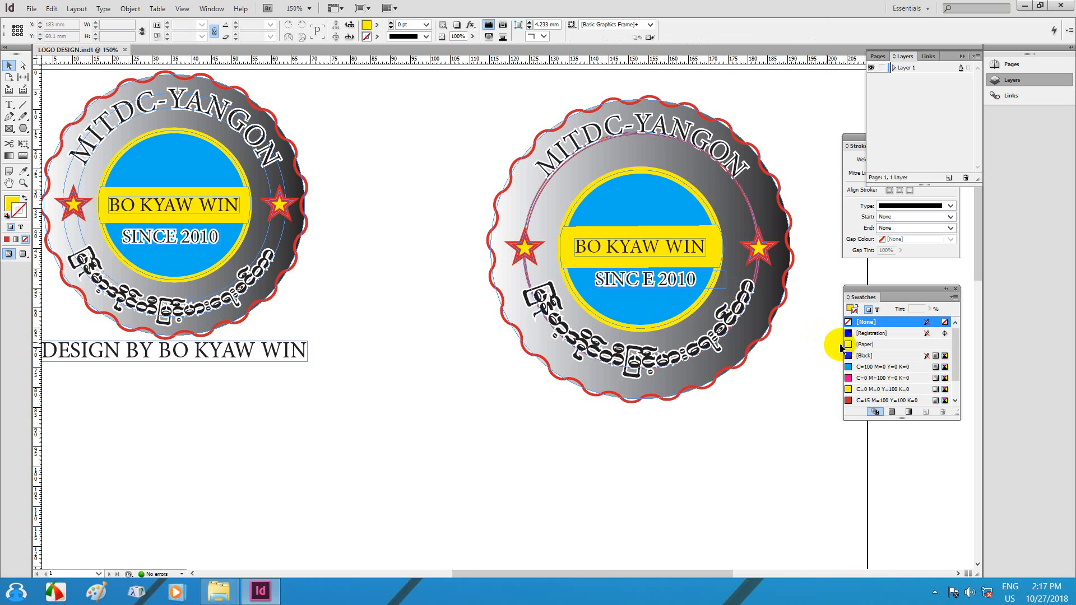
right_click(395, 235)
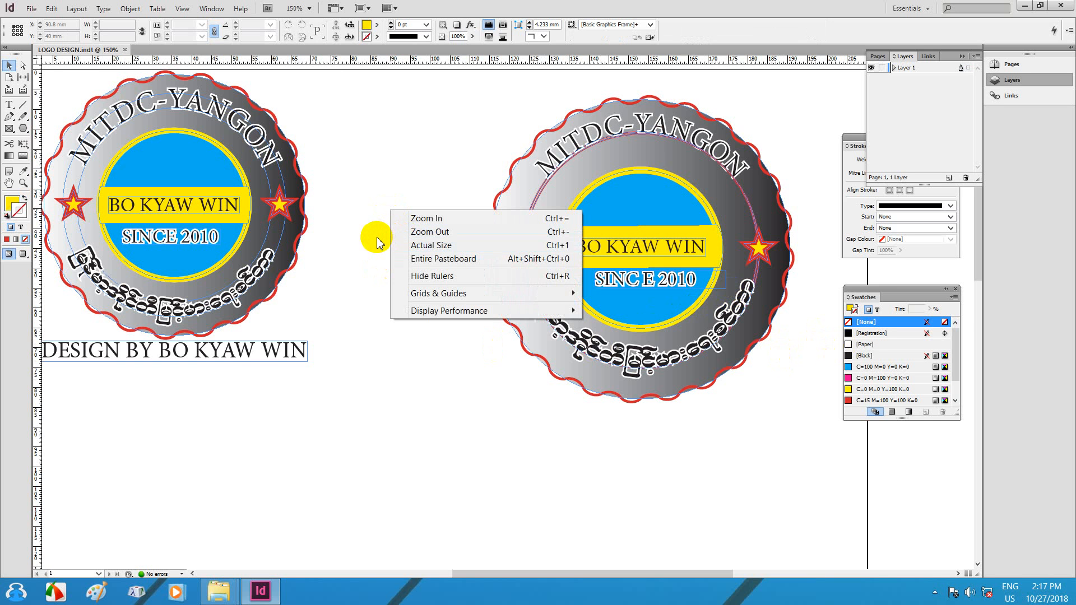
click(427, 245)
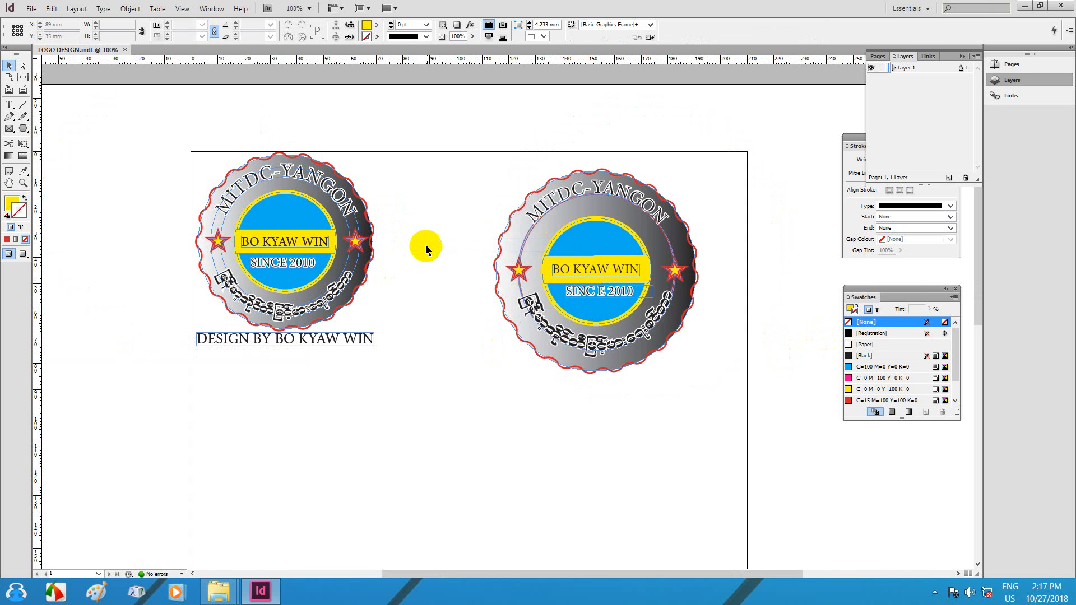
key(ctrl+0)
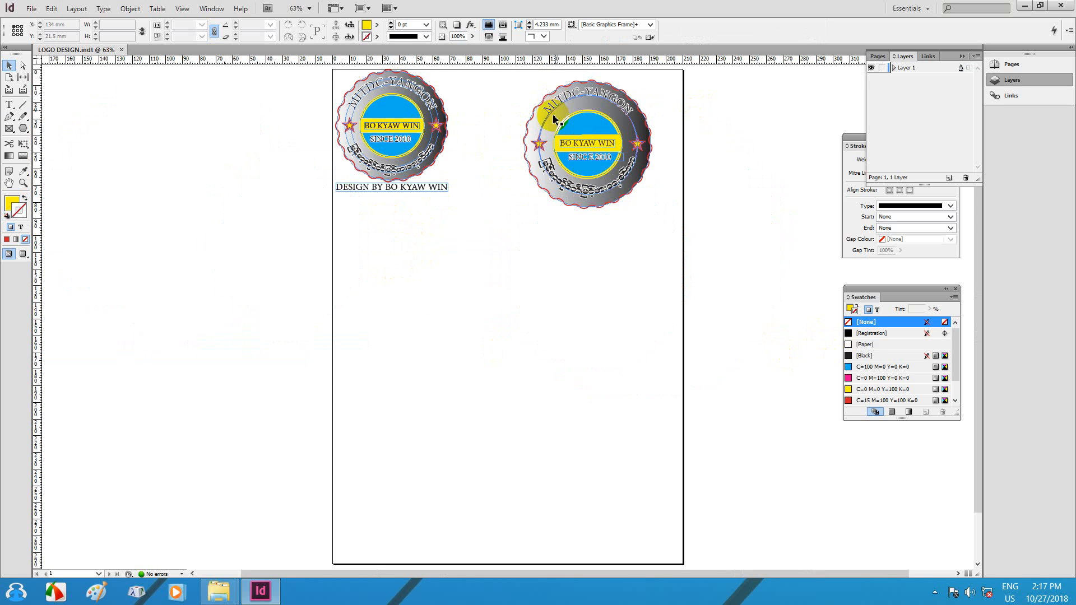
key(ctrl+equal)
key(ctrl+equal)
key(ctrl+equal)
key(ctrl+equal)
drag(620, 133, 475, 335)
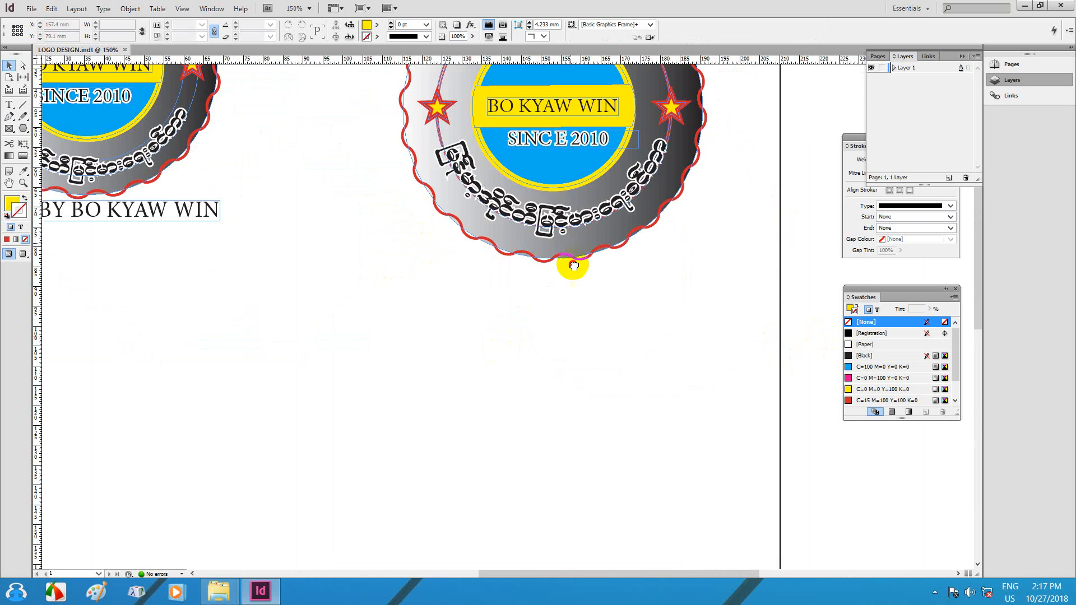
drag(645, 104, 567, 279)
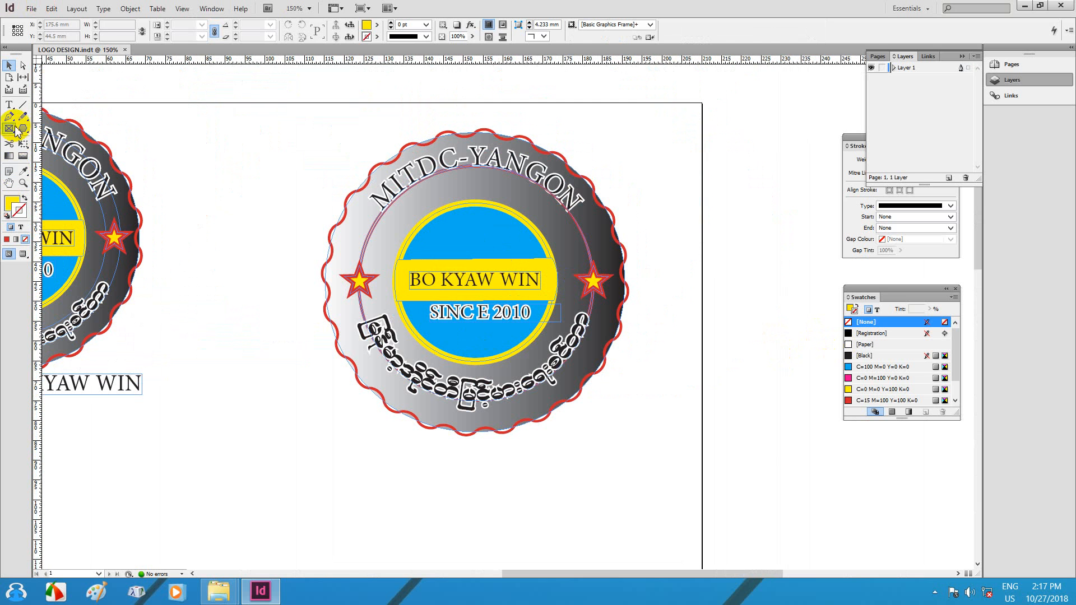
click(9, 105)
click(465, 159)
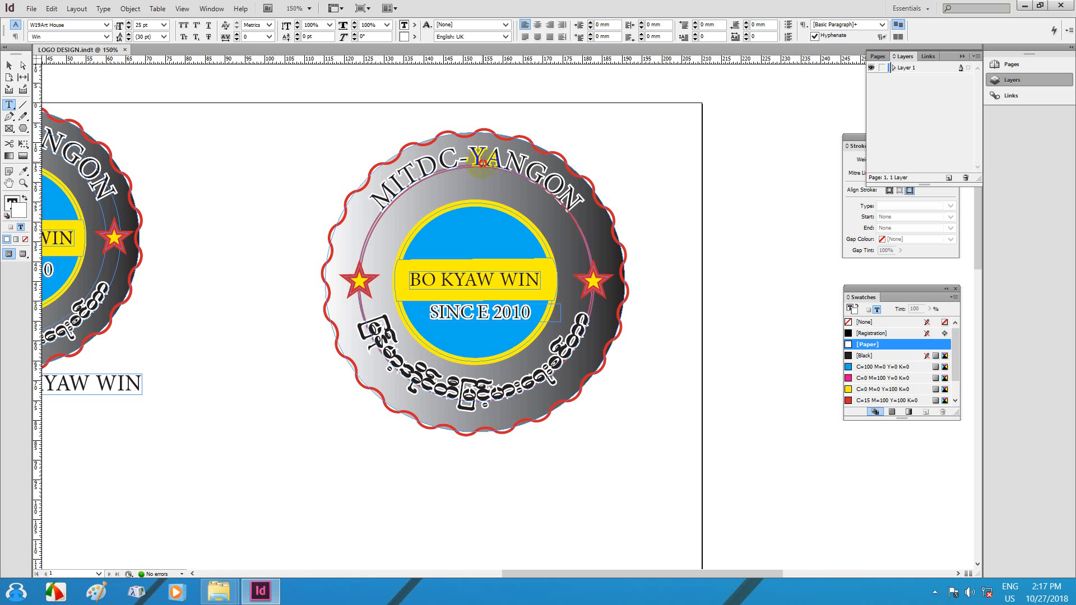
click(9, 65)
Step: Raise the curved MITDC-YANGON text size to 23 pt
click(366, 198)
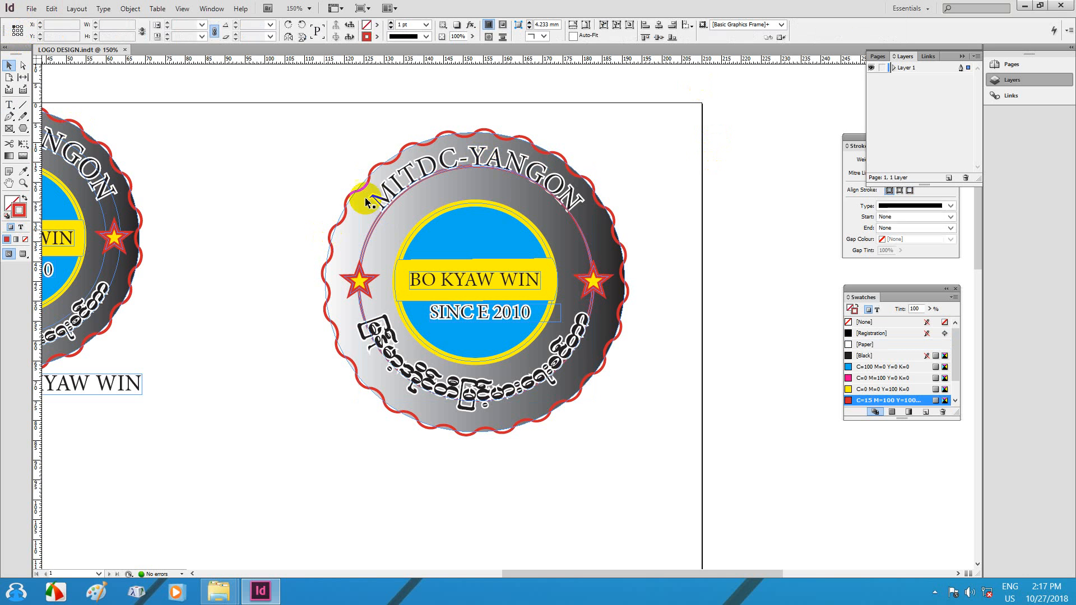
double_click(451, 153)
key(ctrl+a)
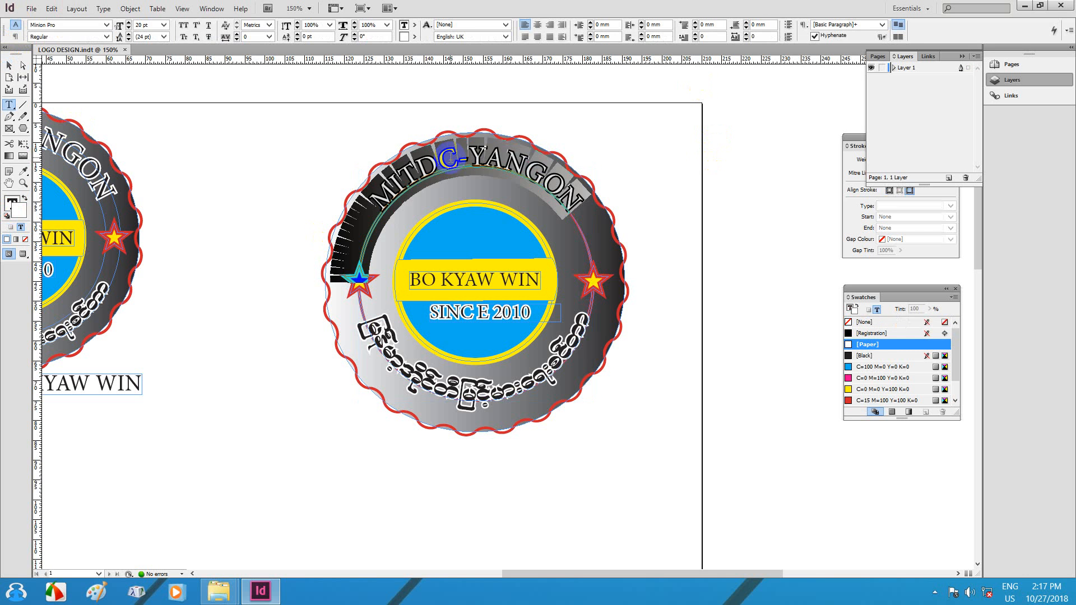
click(128, 22)
click(129, 23)
click(129, 24)
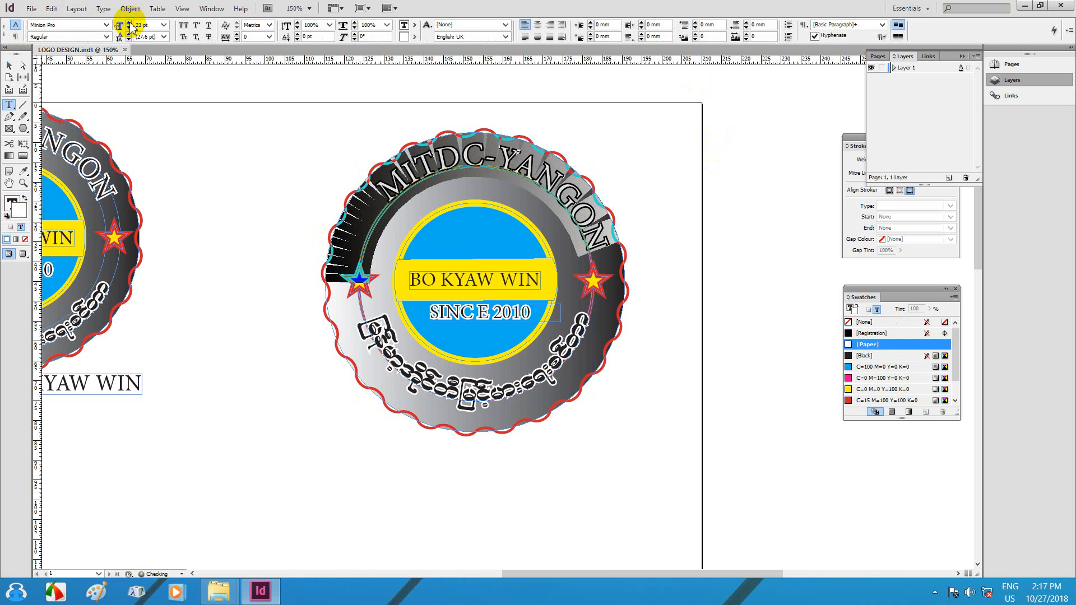
Step: Stretch the text path's start down the left side so the full name fits, then save
click(9, 66)
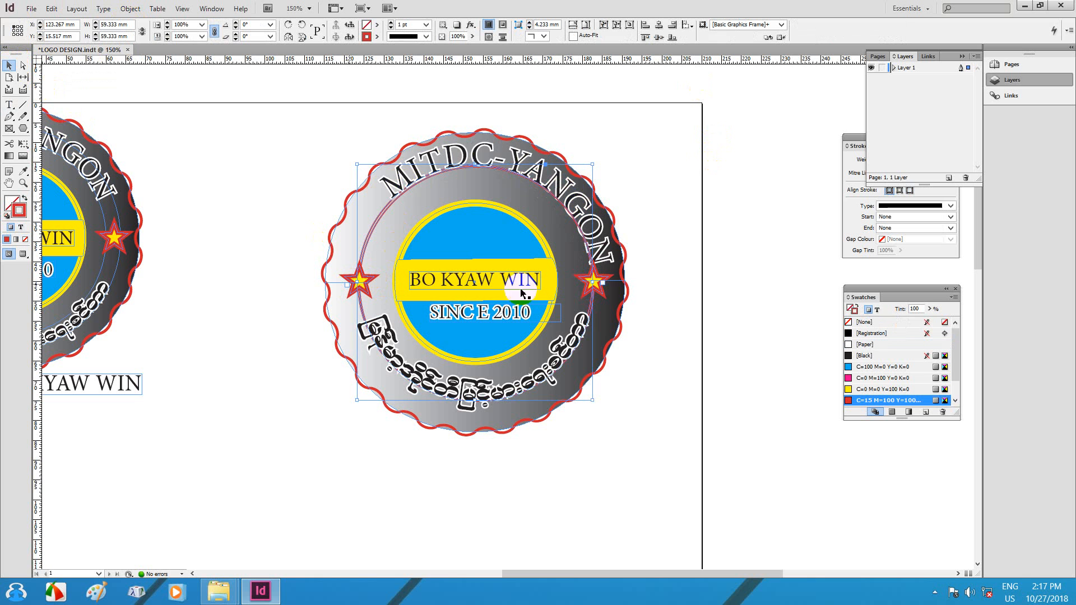
drag(610, 265, 610, 264)
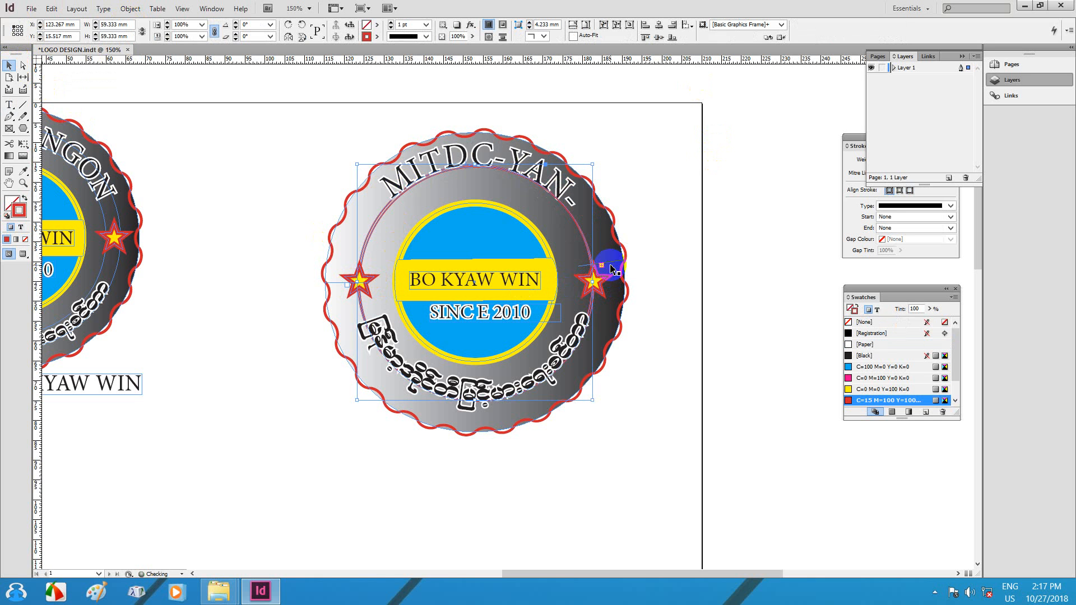
drag(340, 287, 346, 324)
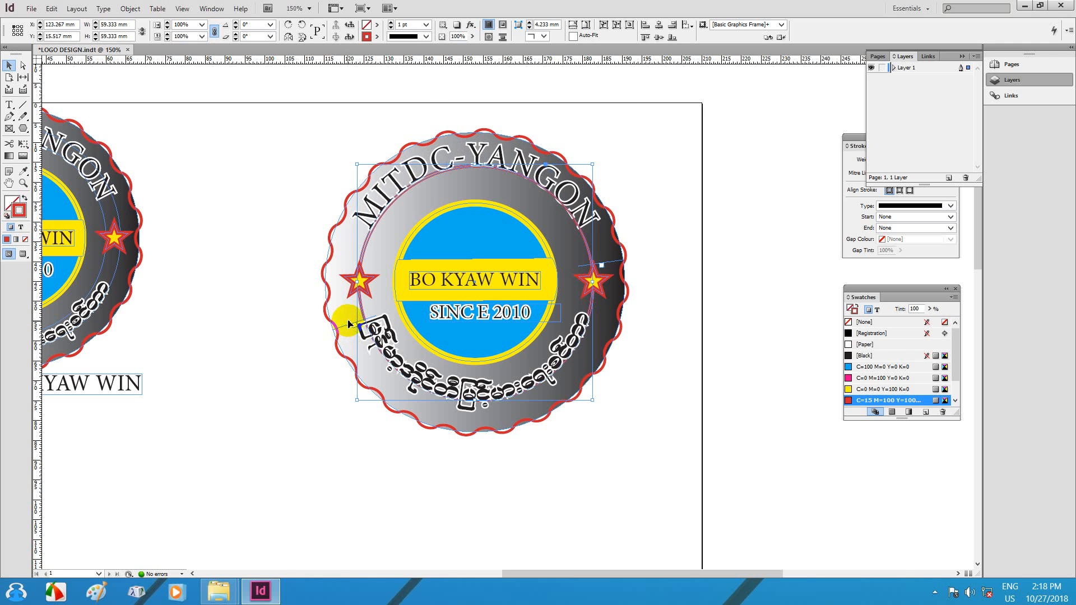
click(623, 122)
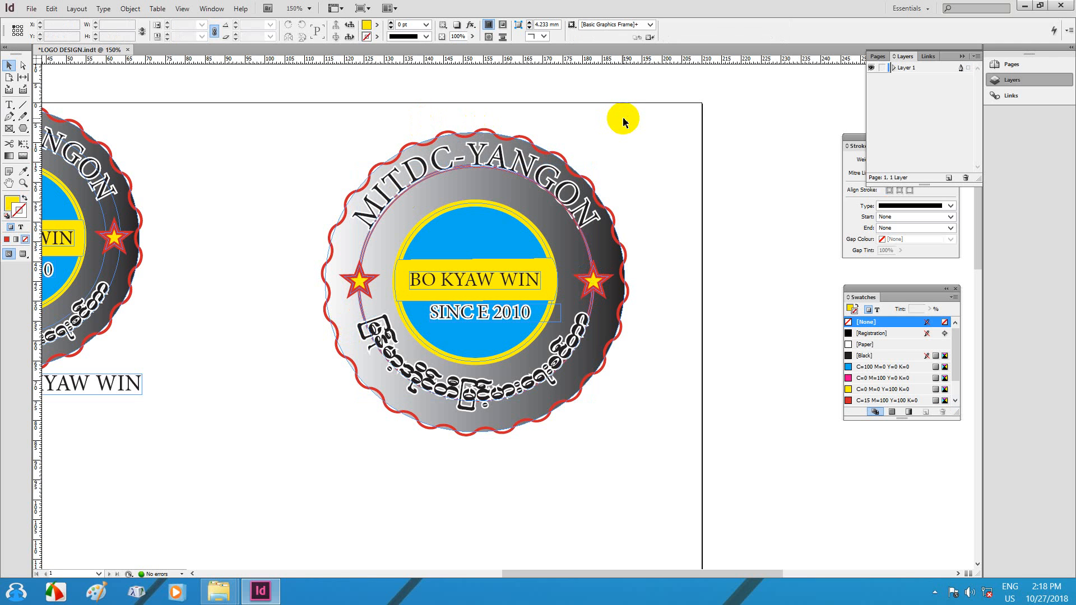
key(ctrl+s)
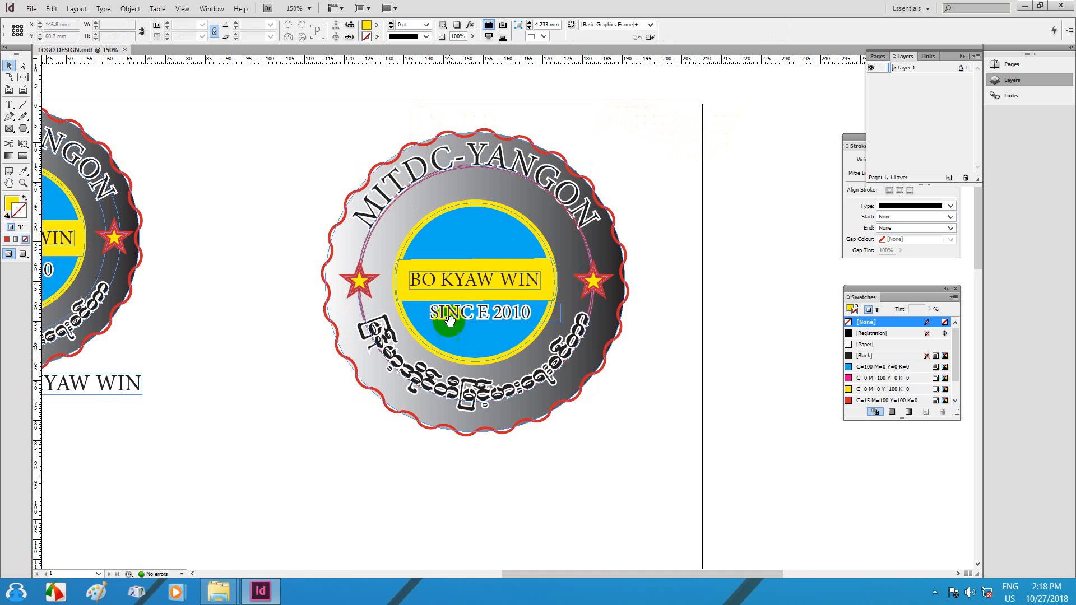
Step: Pan to the empty space below the badges and draw a wide text frame under the right badge
drag(441, 292, 562, 253)
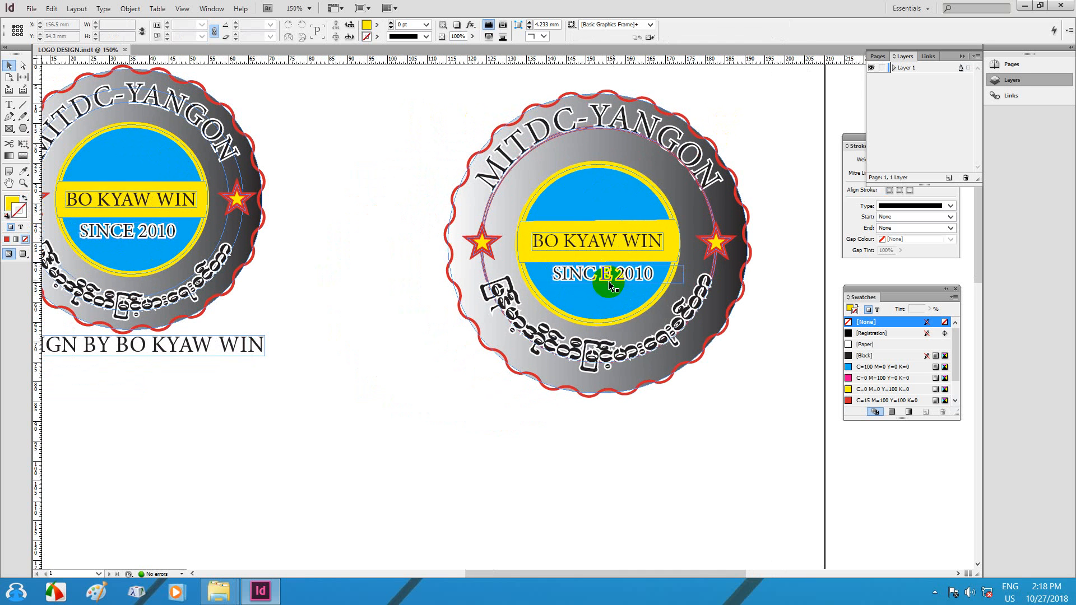
click(576, 279)
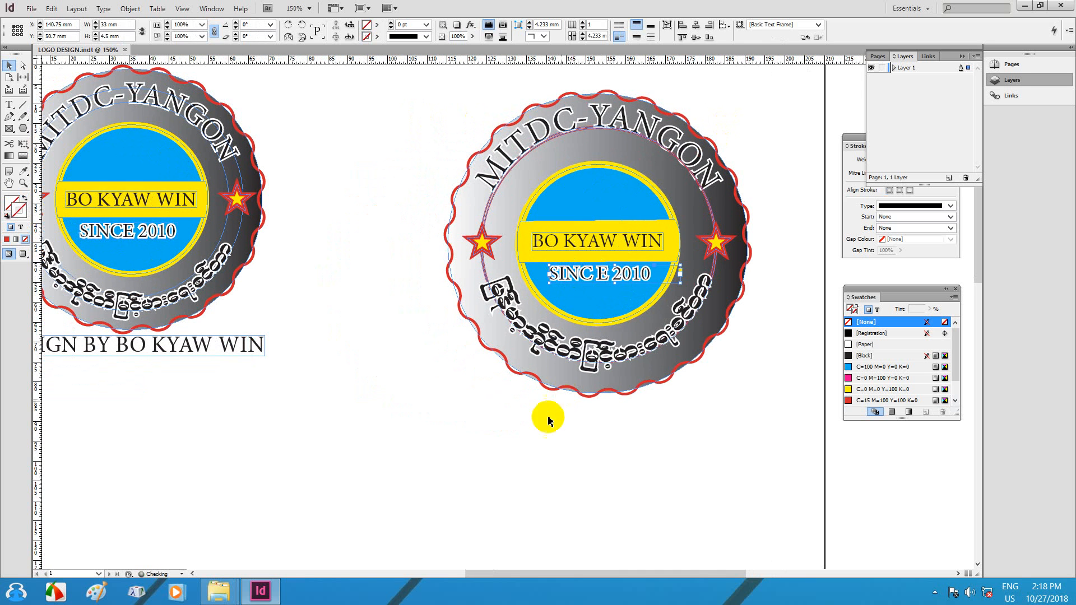
click(513, 411)
drag(407, 375, 441, 319)
drag(545, 331, 543, 271)
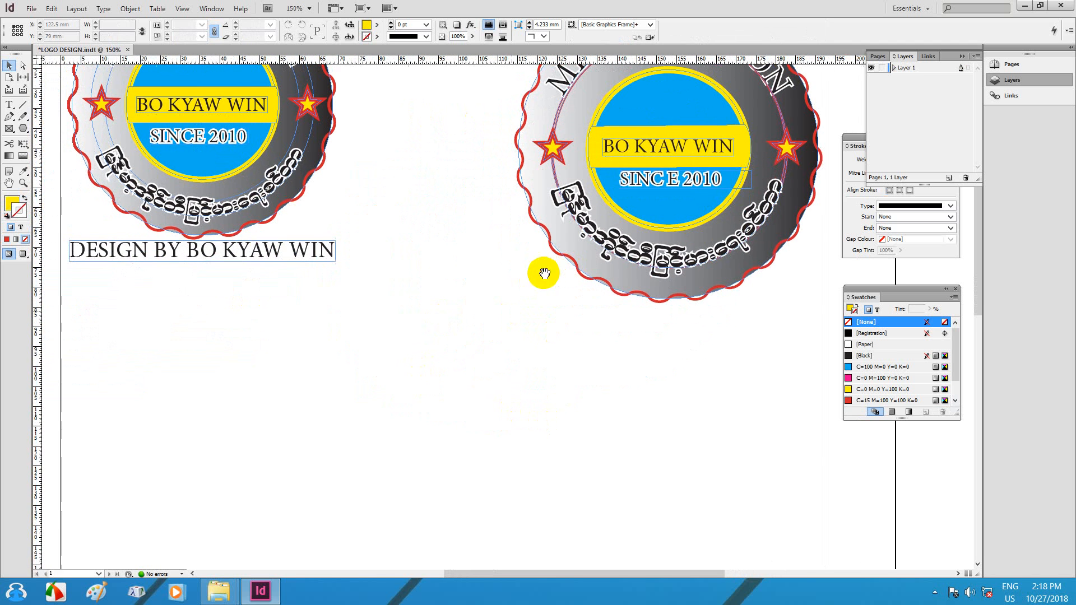
drag(461, 221, 526, 226)
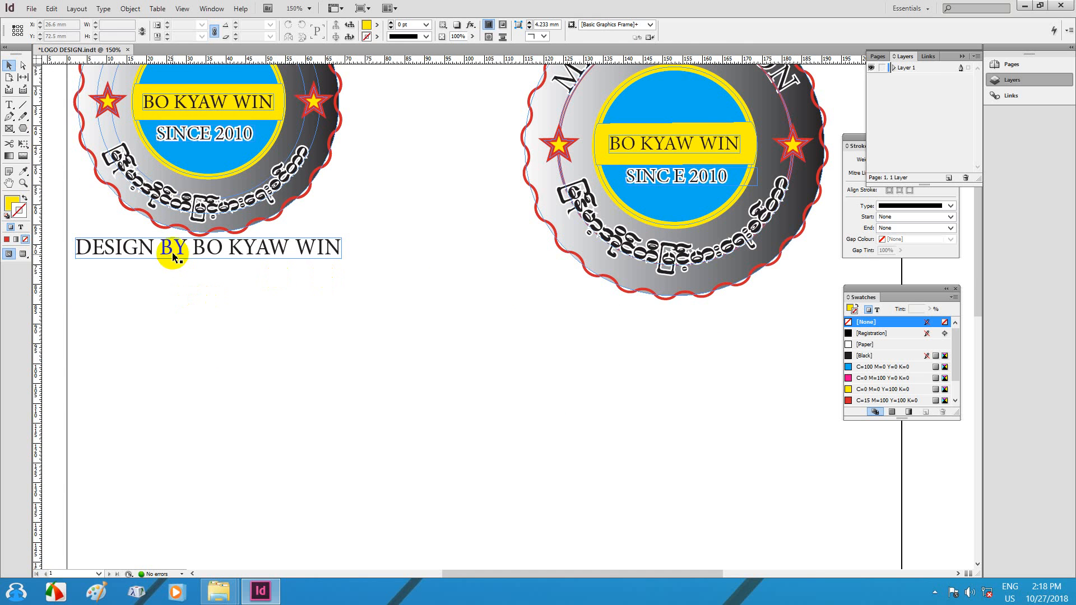
drag(9, 104, 65, 106)
drag(407, 333, 742, 372)
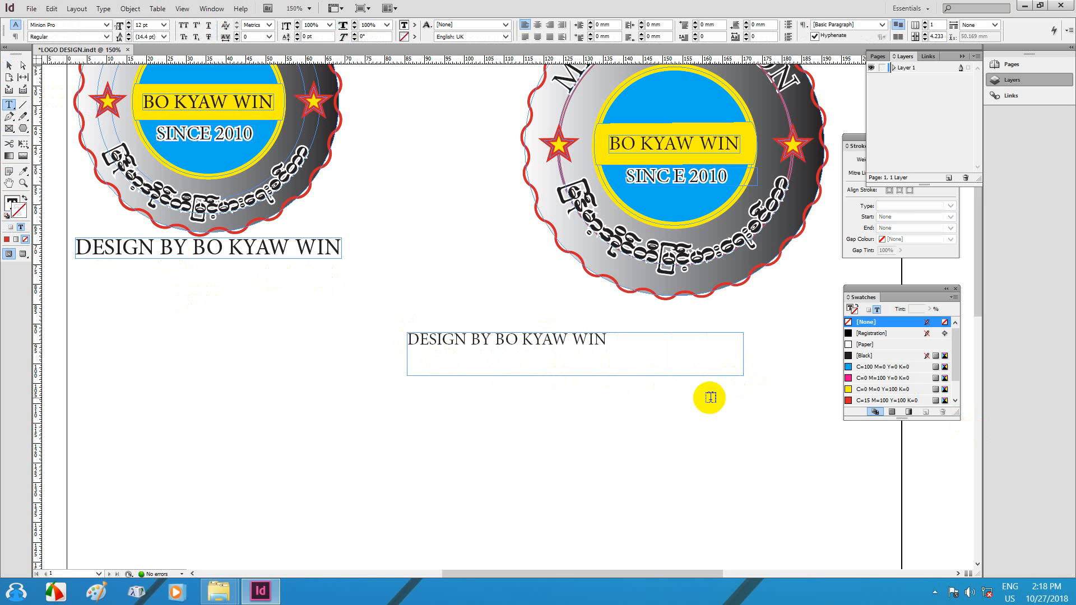
Step: Exit text editing, move the caption frame up-left, and trim its height and width around the text
text(V)
key(Escape)
click(730, 394)
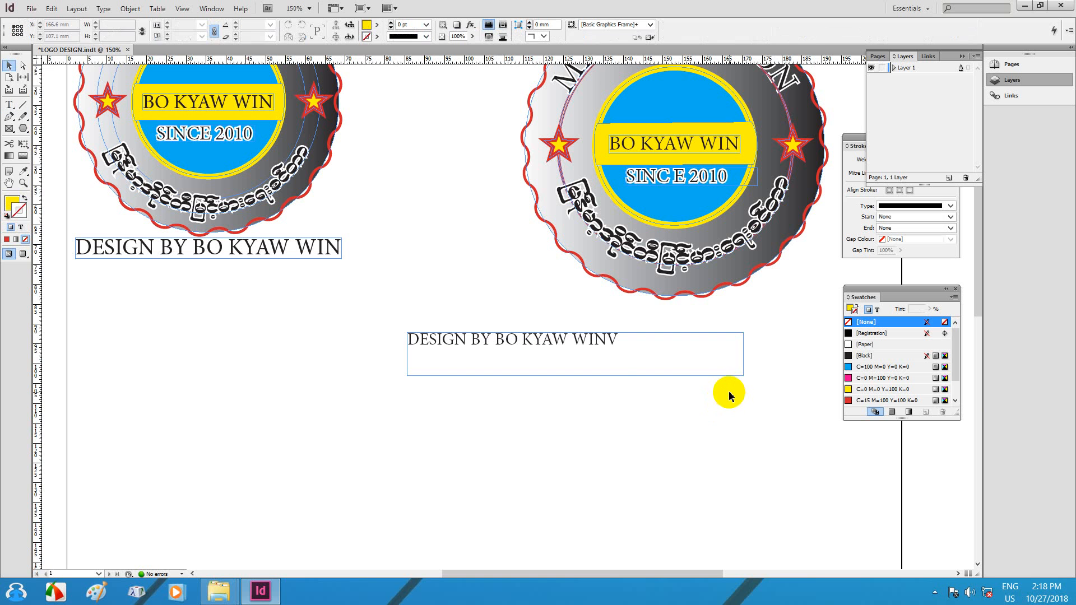
drag(742, 378, 678, 365)
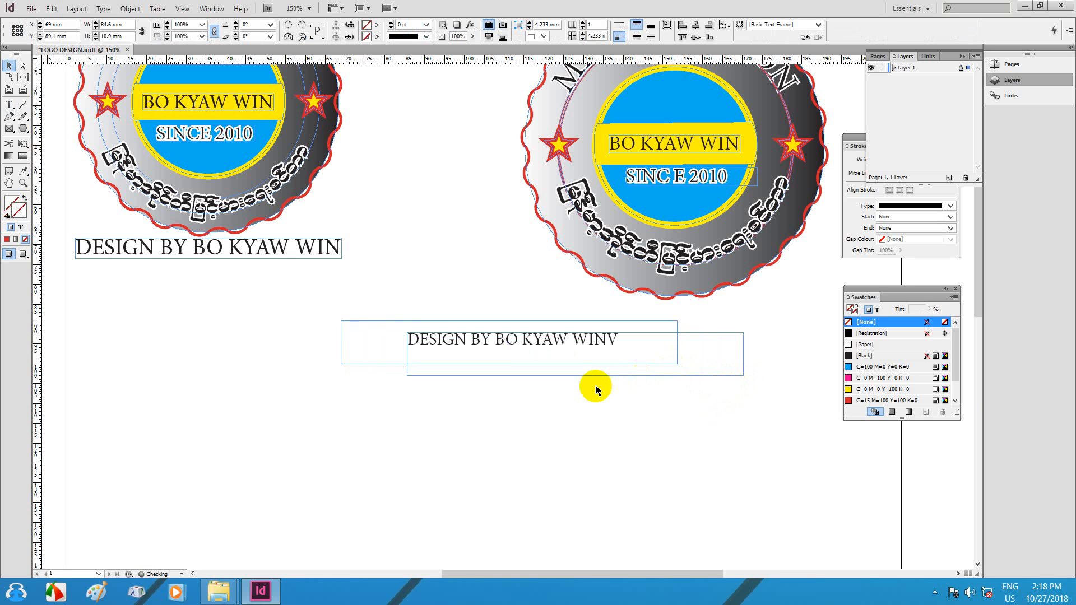
drag(507, 363, 508, 344)
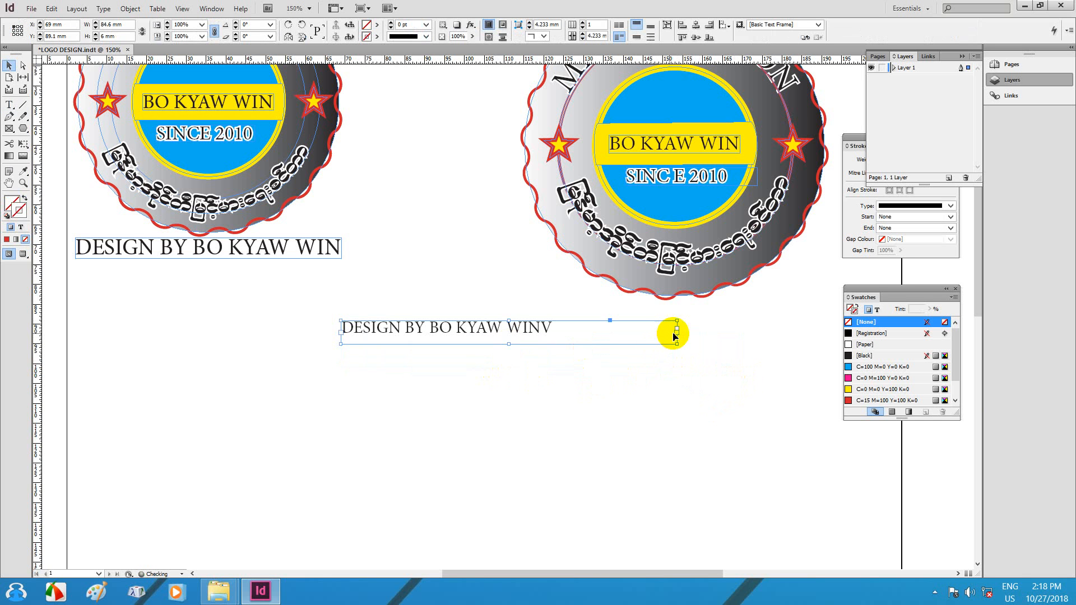
drag(676, 333, 549, 343)
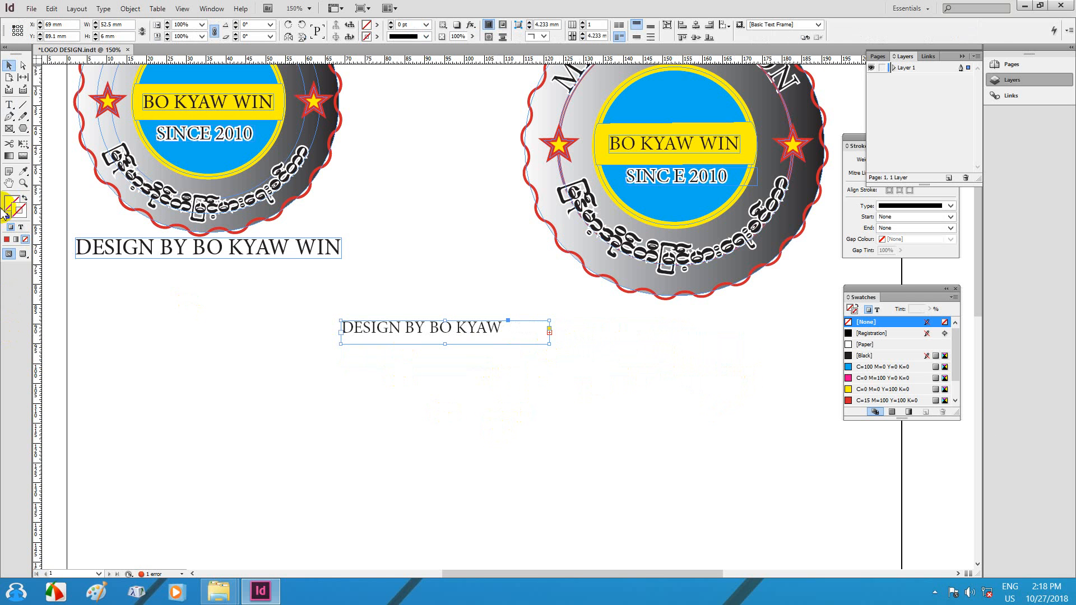
Step: Delete the stray V after WIN and adjust the caption's font size so WIN fits
click(10, 107)
click(503, 330)
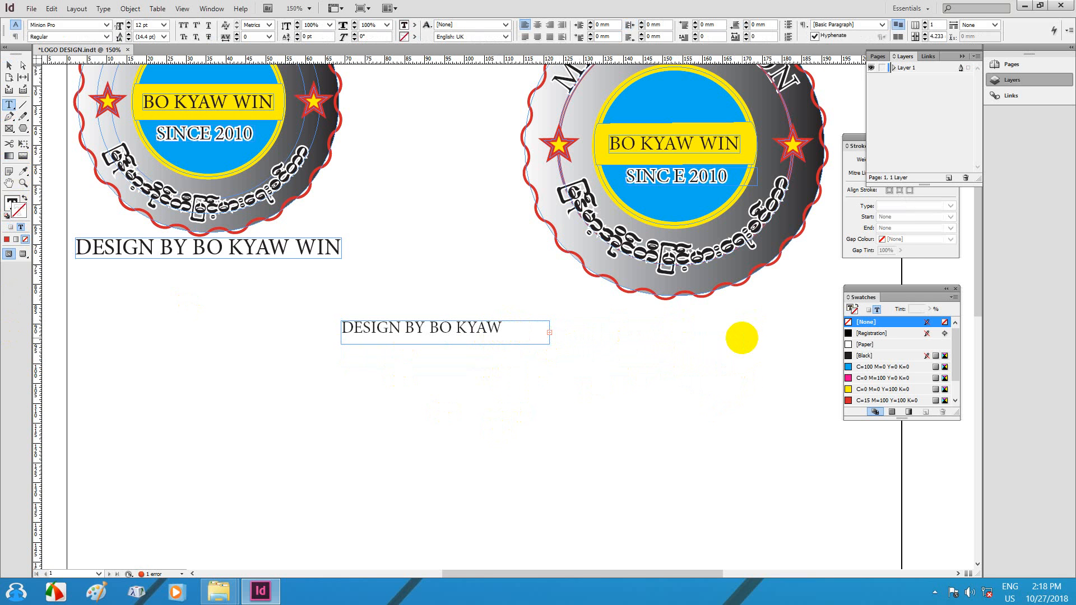
key(ctrl+a)
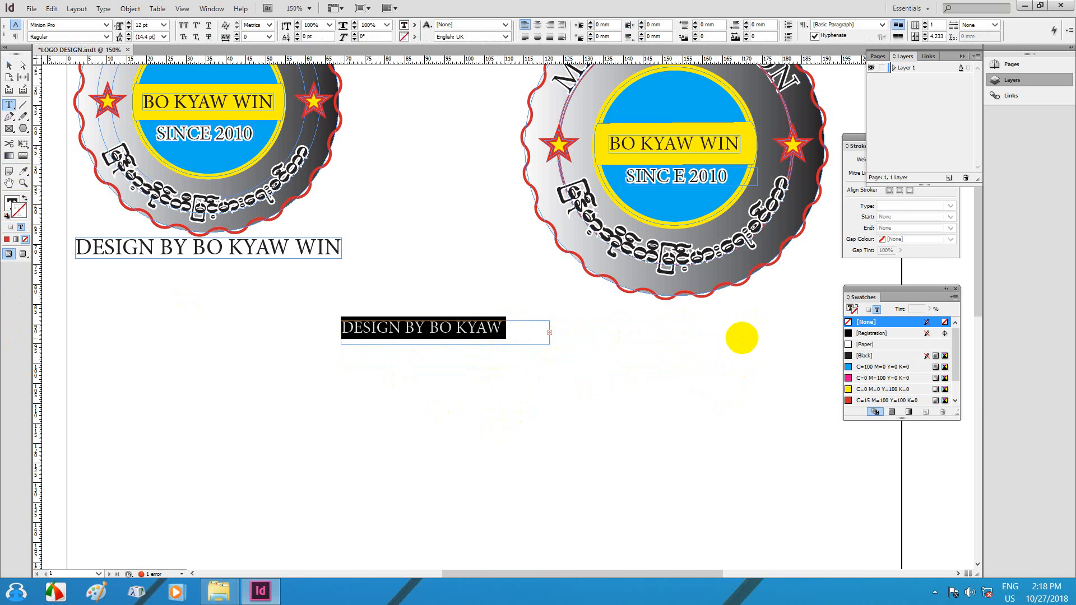
key(ctrl+shift+comma)
click(515, 328)
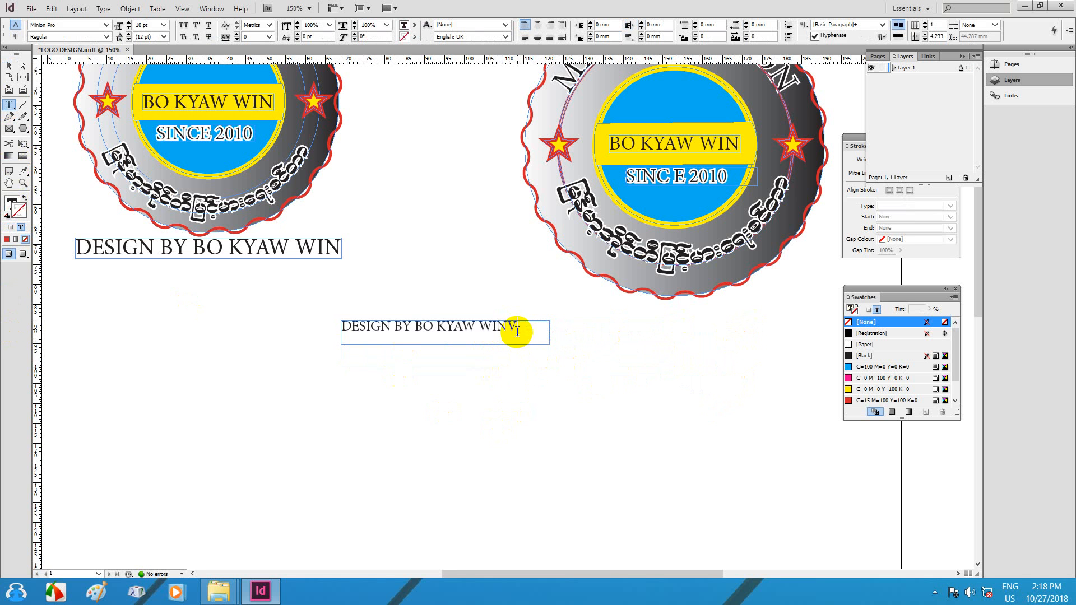
key(BackSpace)
triple_click(475, 332)
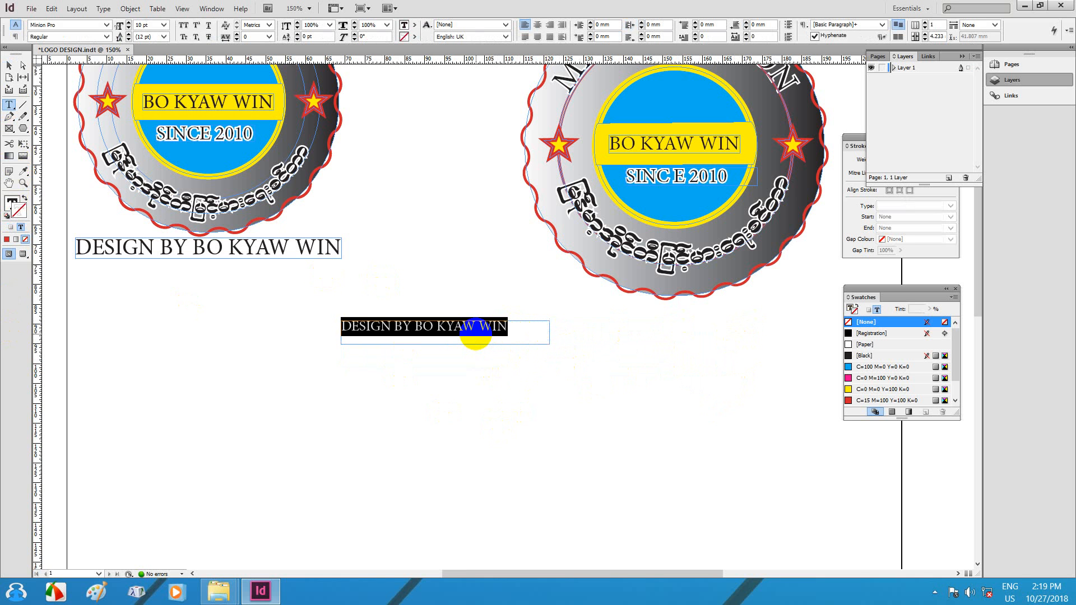
key(ctrl+shift+period)
key(ctrl+shift+period)
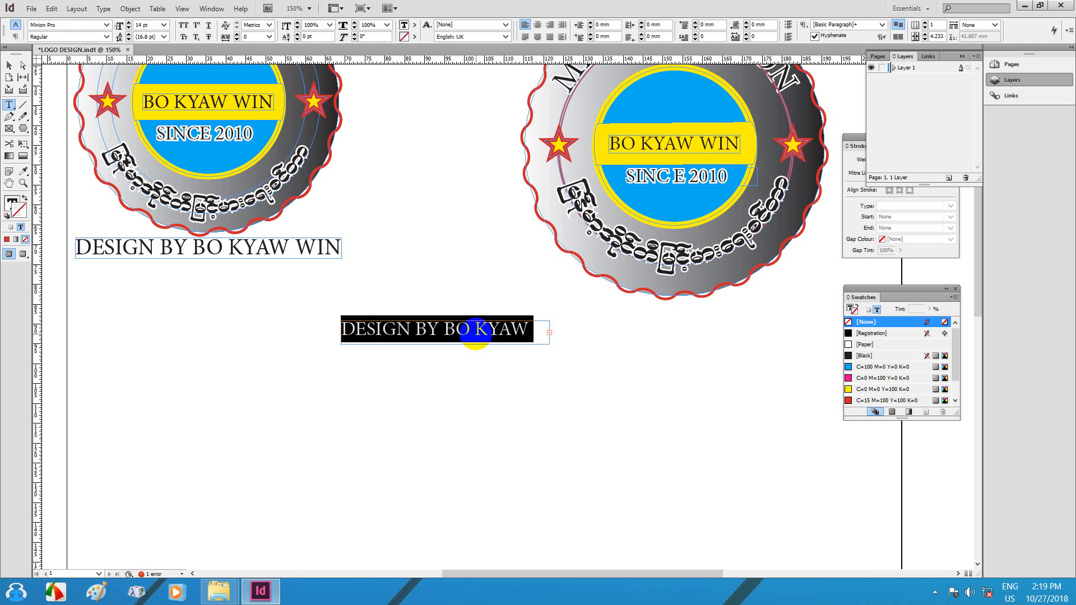
key(ctrl+shift+comma)
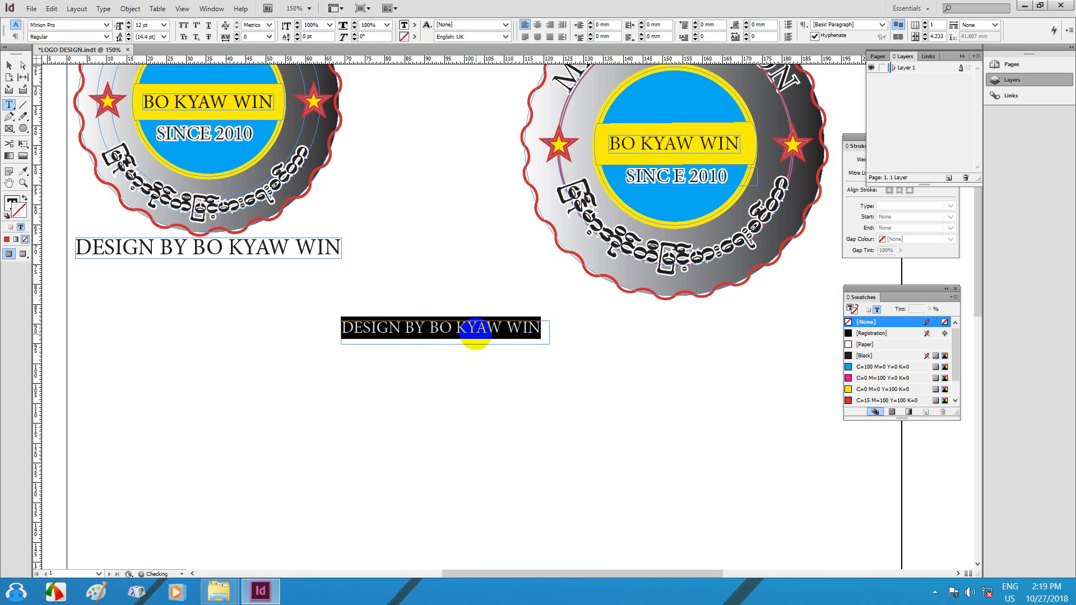
Step: Stretch the caption frame to about 180.25 mm wide by 20.6 mm tall
click(8, 67)
click(553, 340)
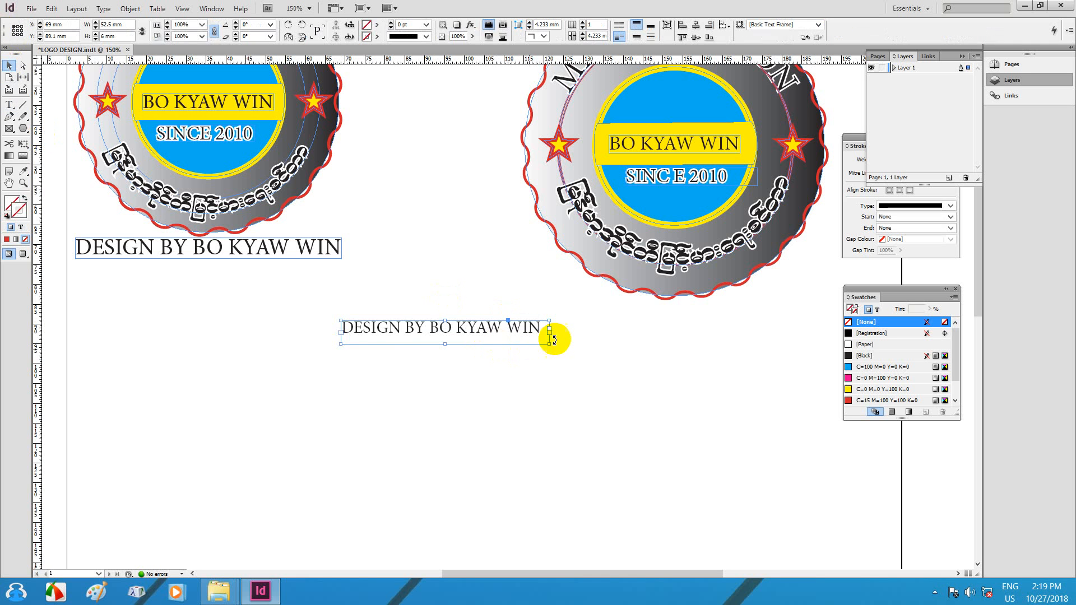
drag(551, 347, 1057, 403)
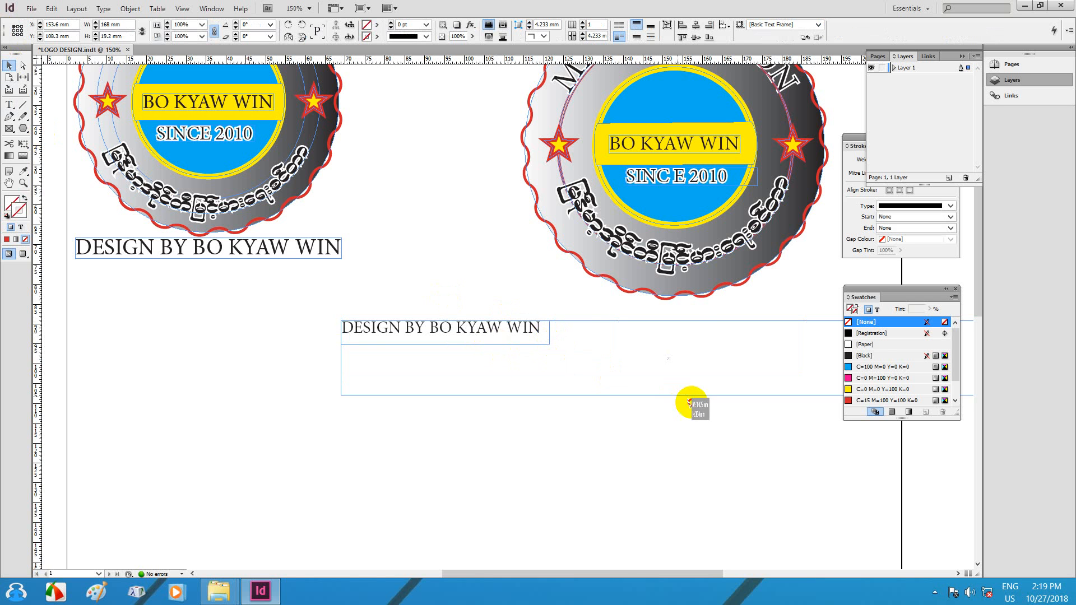
drag(680, 355, 587, 363)
Step: Fit the caption frame to its text, then enlarge it to about 74 × 16 mm
scroll(587, 362, down, 3)
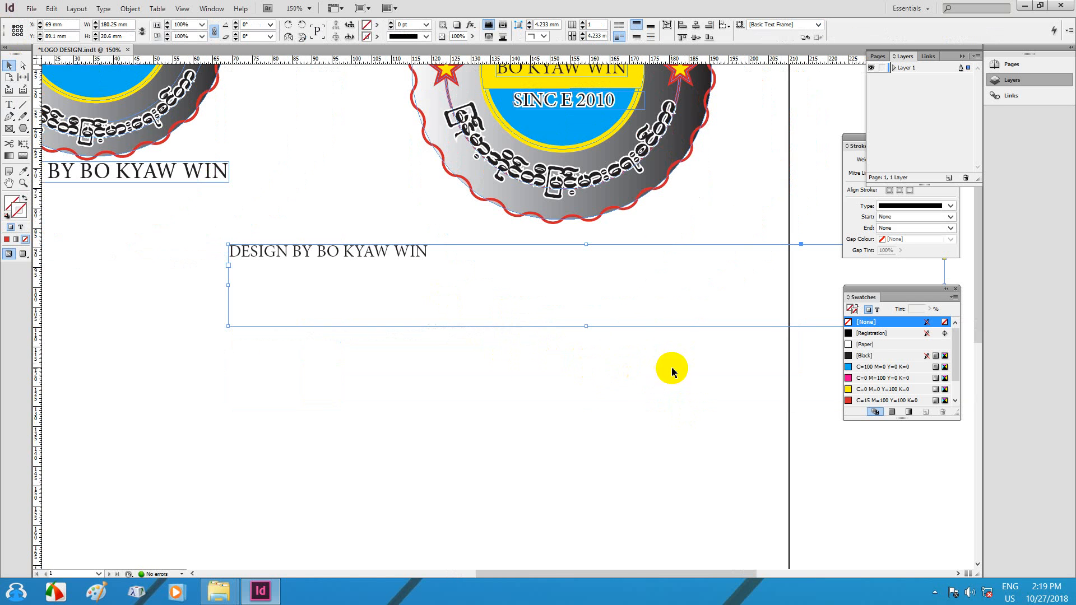
key(ctrl+alt+c)
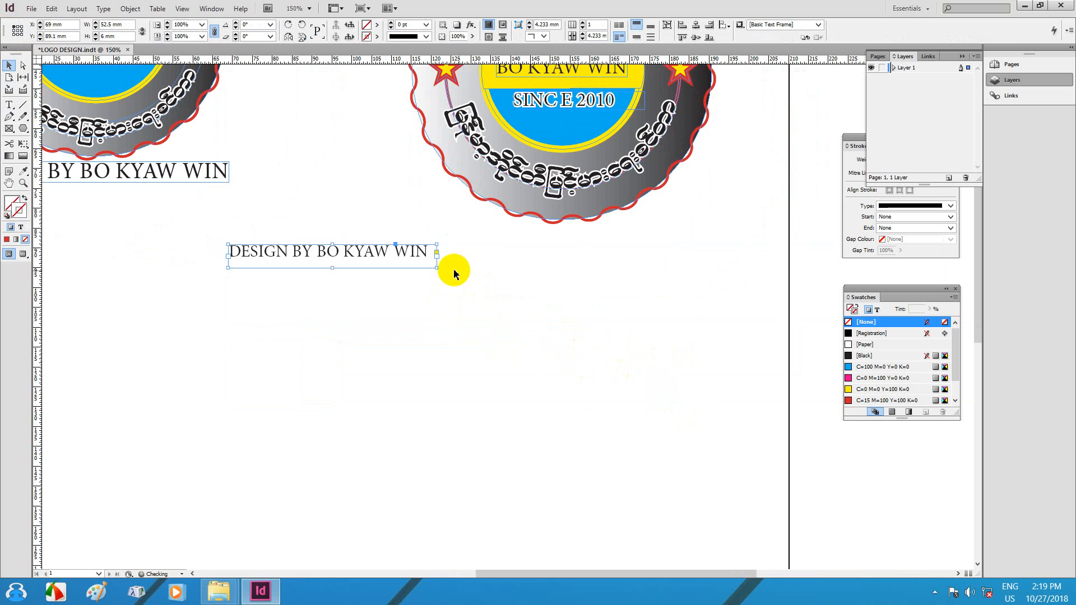
drag(439, 268, 521, 307)
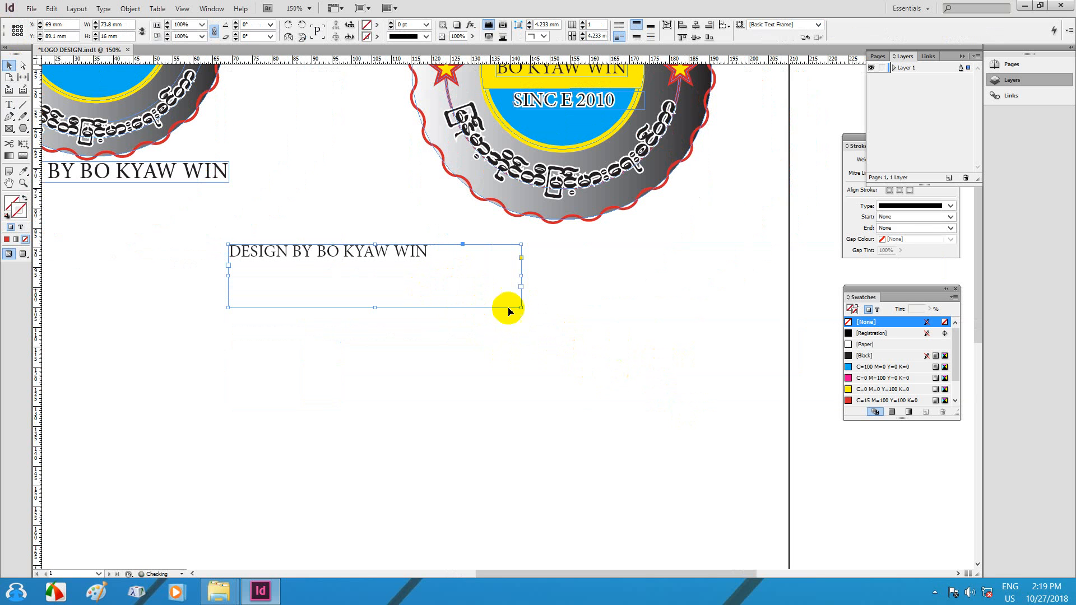
Step: Set the caption lettering to 12 pt so it stays on one line
double_click(325, 251)
key(ctrl+a)
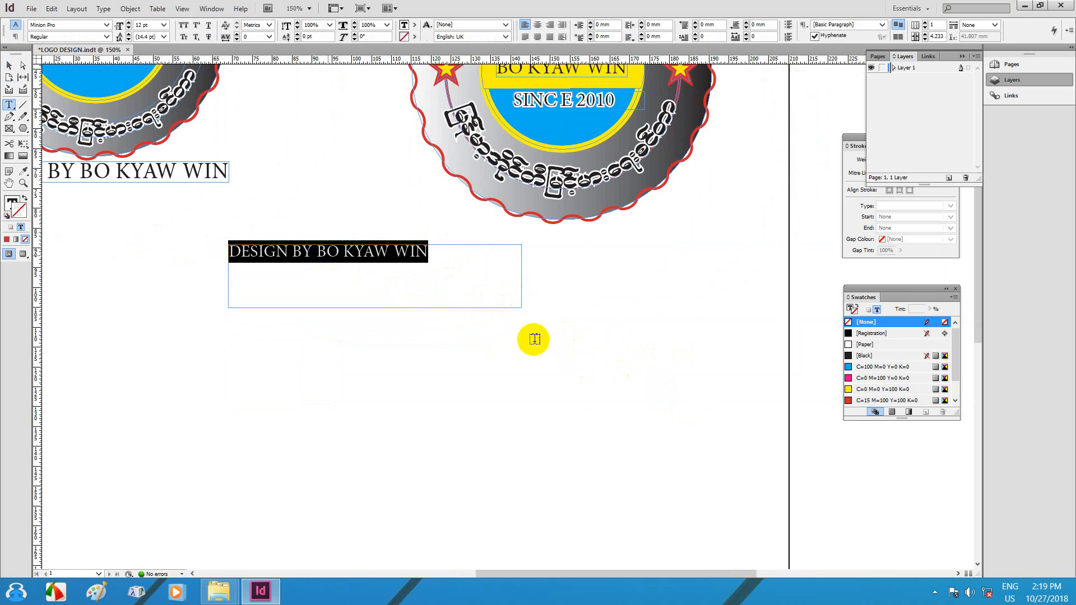
key(ctrl+shift+period)
key(ctrl+shift+period)
key(ctrl+shift+period)
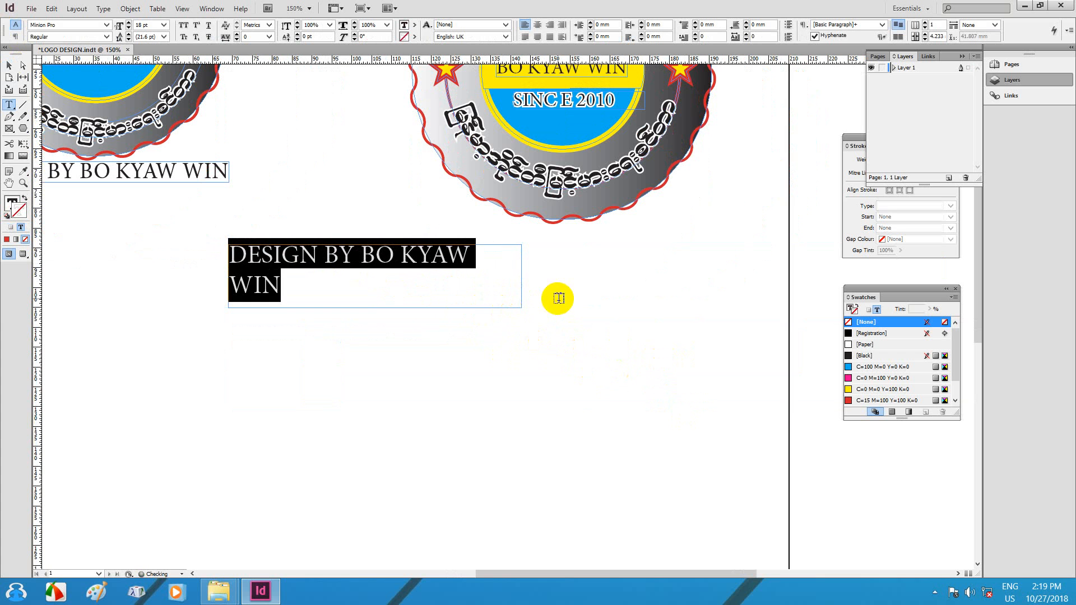
key(ctrl+shift+comma)
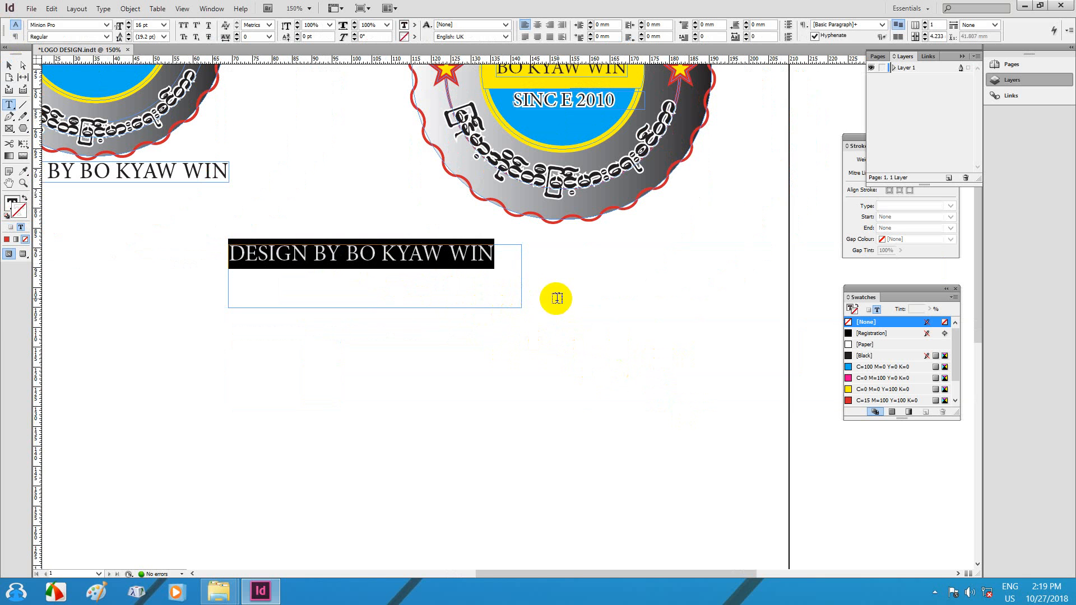
click(493, 370)
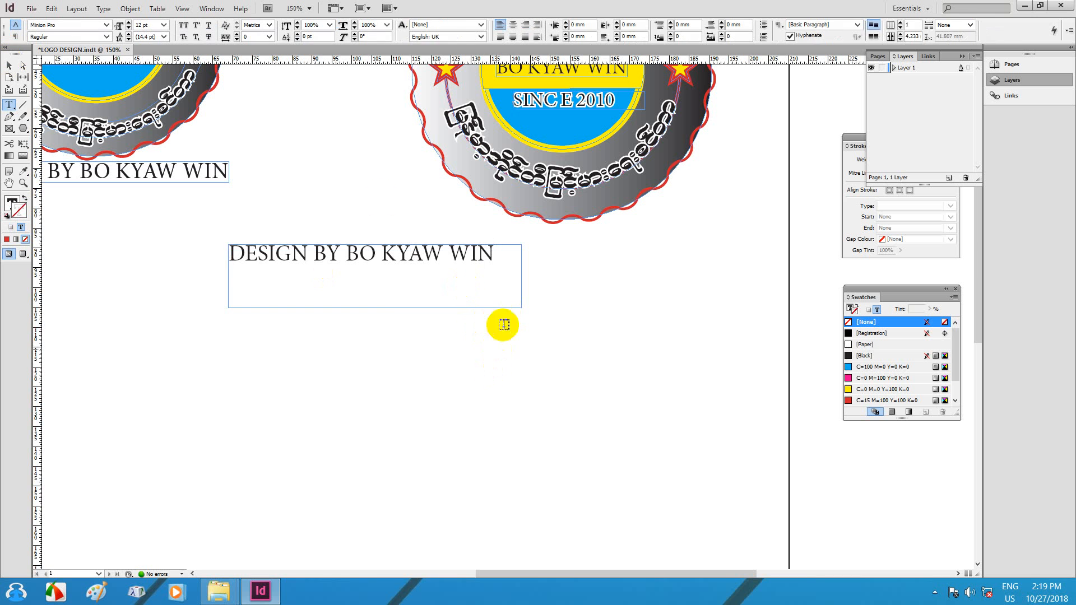
Step: Shrink the frame snugly around the line, about 68 mm wide, and move it toward the right badge
click(11, 66)
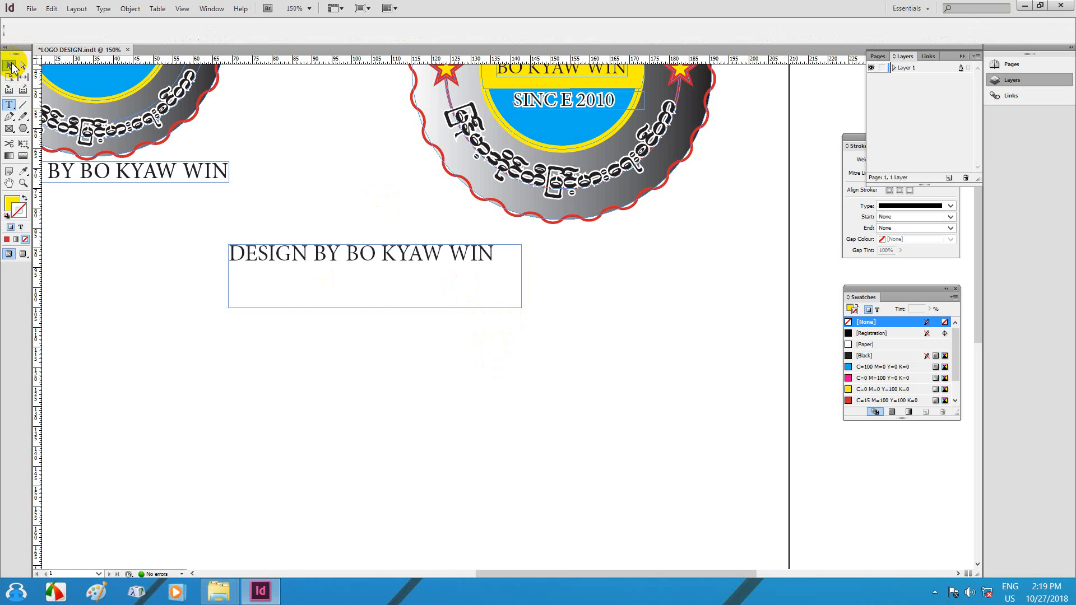
click(521, 307)
drag(521, 307, 499, 255)
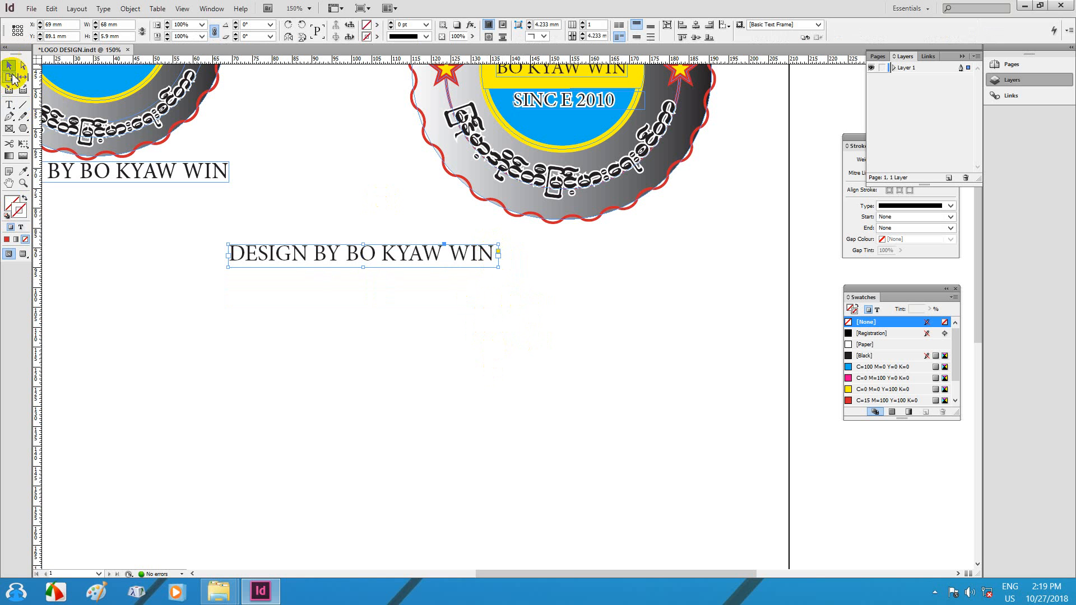
drag(341, 253, 533, 238)
Step: Place the designer credit caption directly beneath the right-hand badge
drag(612, 216, 651, 374)
drag(468, 285, 576, 320)
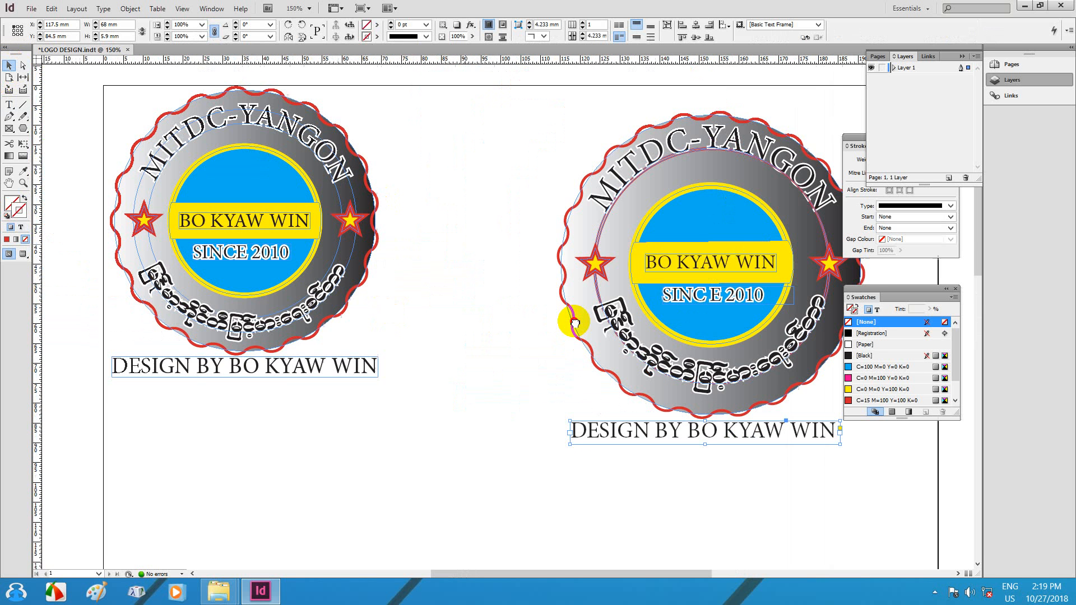
drag(594, 270, 593, 275)
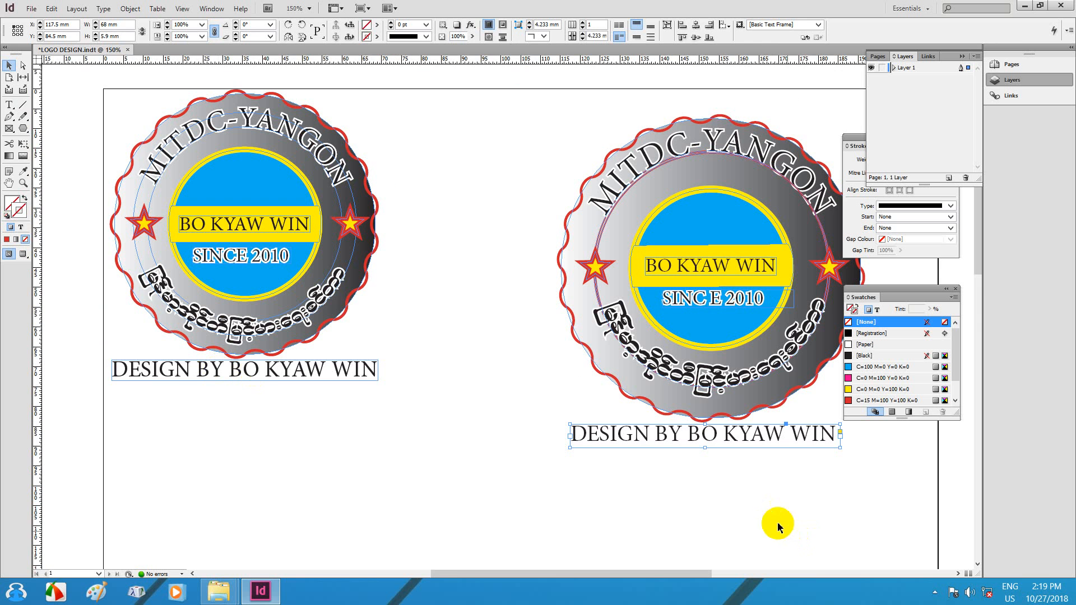
Step: Pan the view so both captioned badges show side by side
drag(777, 484, 682, 449)
drag(494, 316, 542, 330)
drag(572, 298, 575, 302)
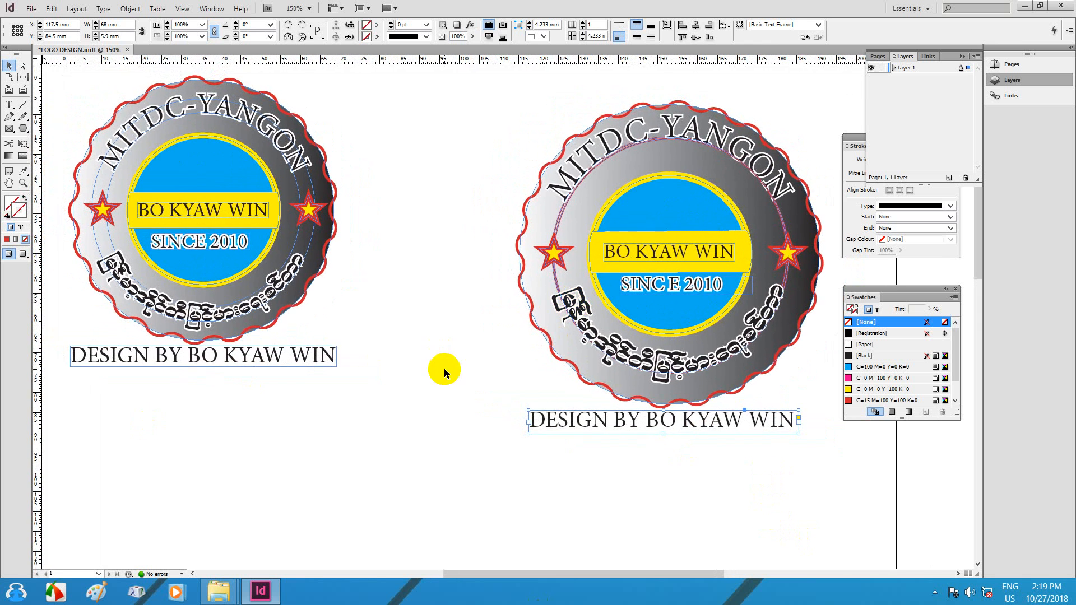
drag(614, 335, 622, 323)
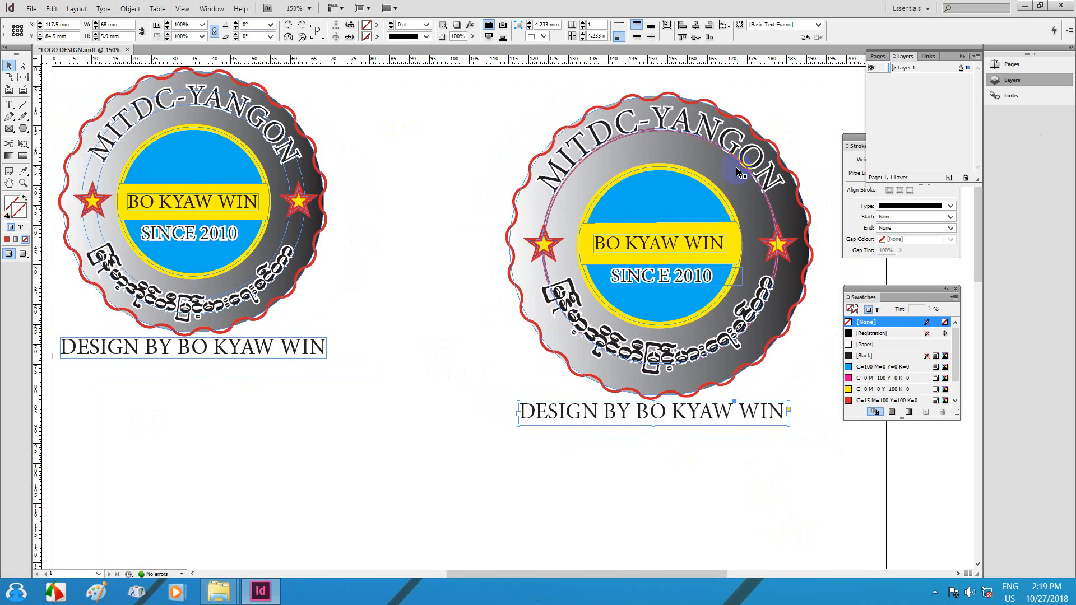
double_click(605, 245)
drag(788, 202, 748, 203)
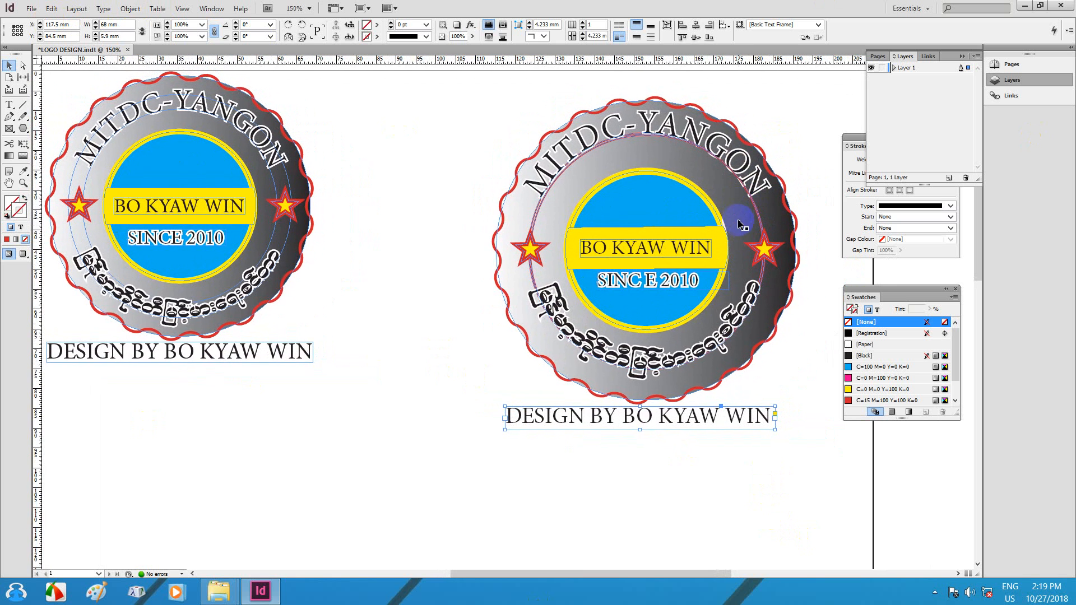